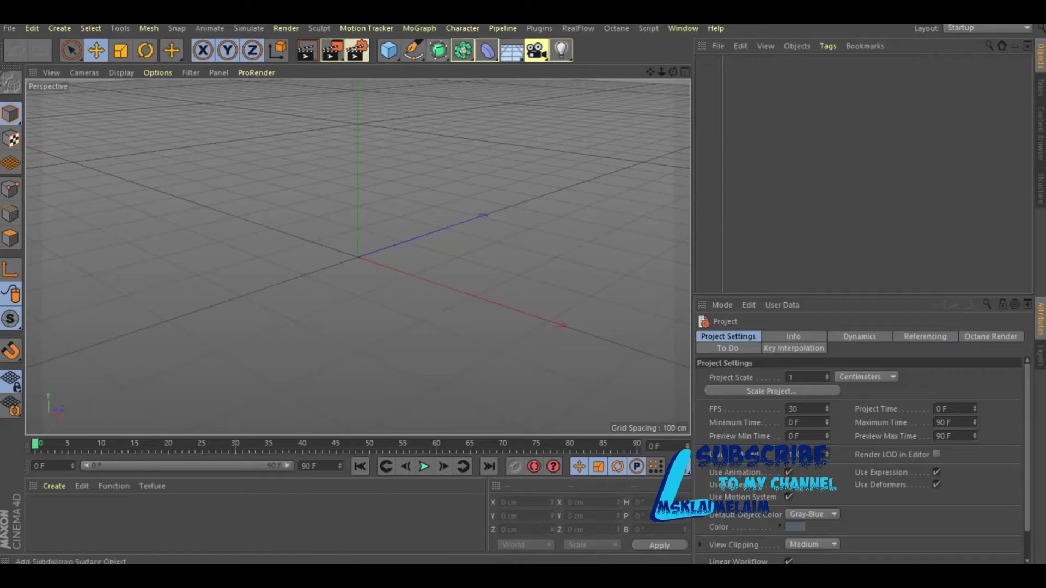
Step: Add a Flower spline lying on the XZ plane with 6 petals
click(413, 50)
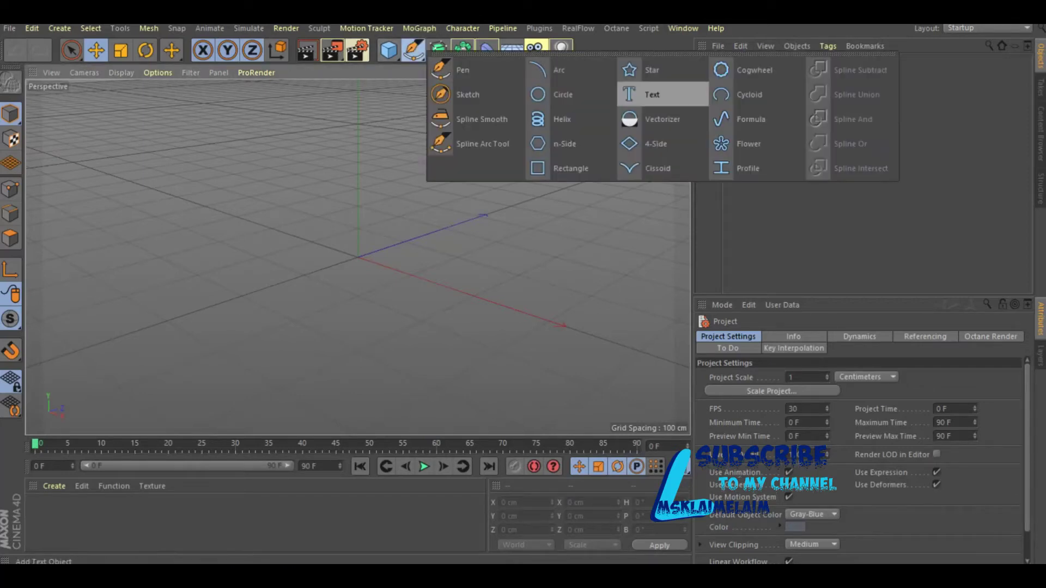
click(741, 144)
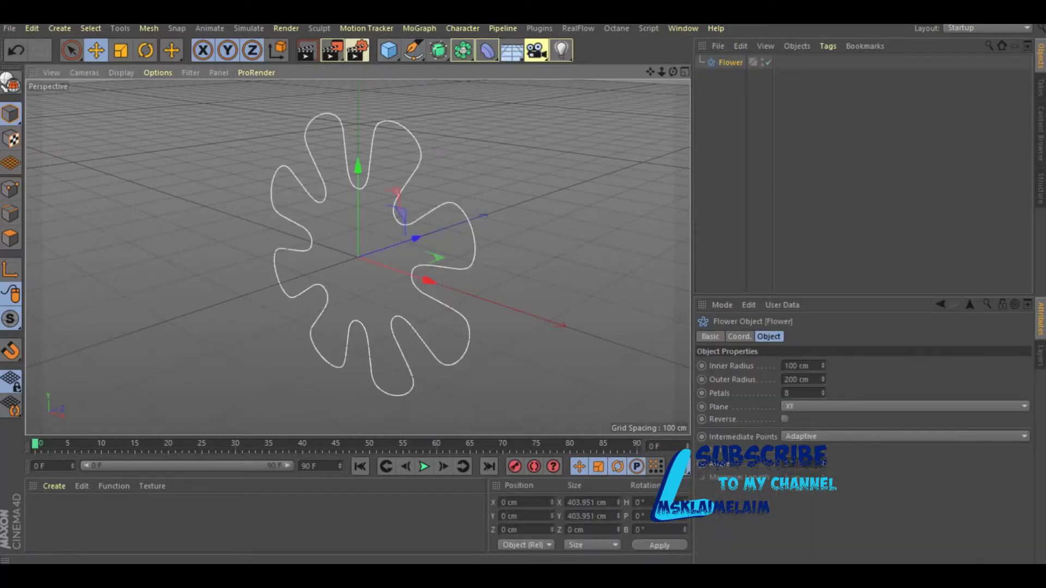
click(904, 407)
click(795, 451)
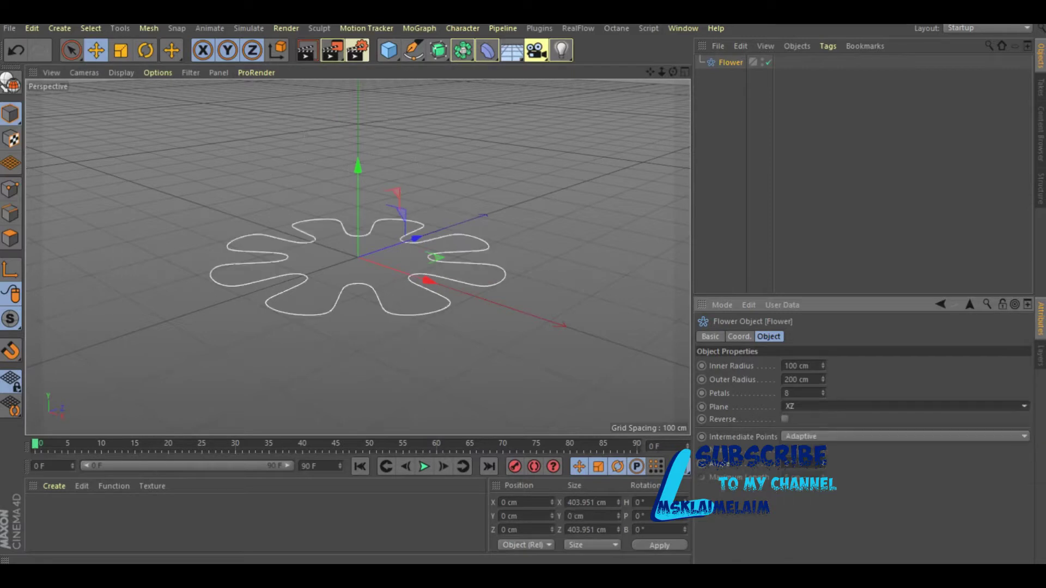
double_click(804, 392)
text(6)
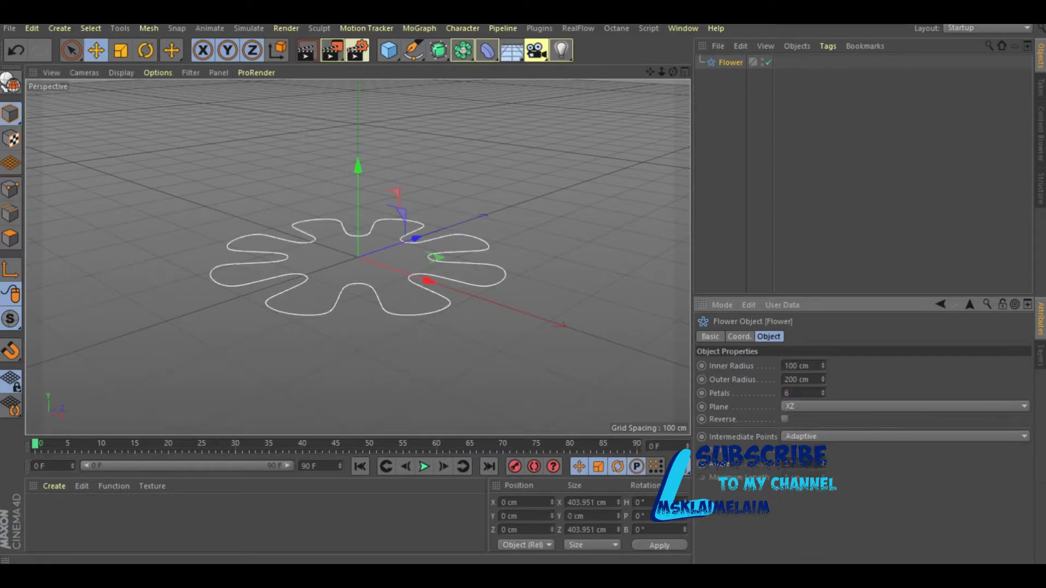
key(Return)
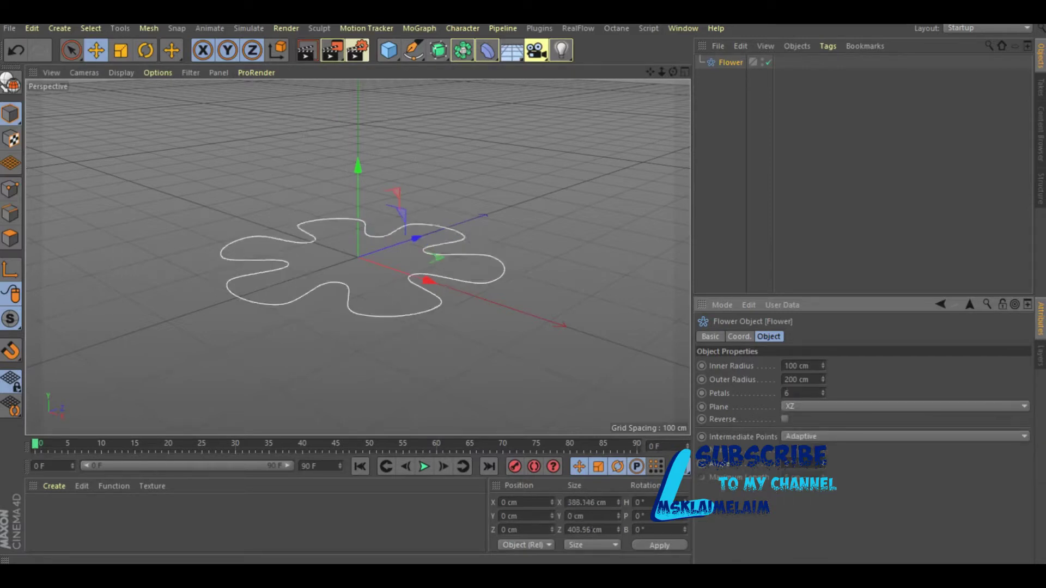
Step: Ctrl-drag a copy of the flower up Y and widen its outer radius to 260 cm
ctrl+drag(358, 164, 358, 46)
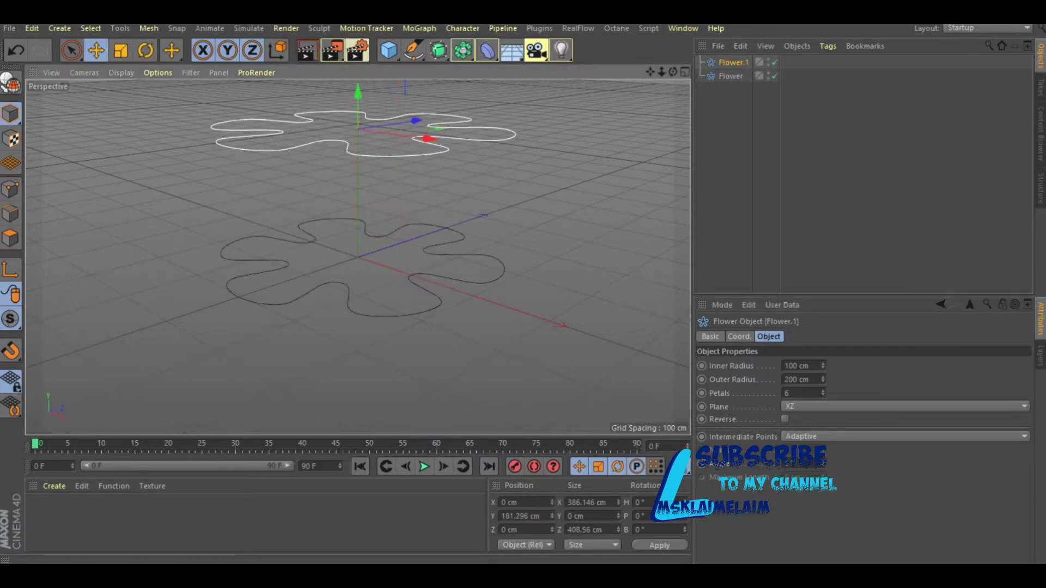
drag(822, 379, 822, 360)
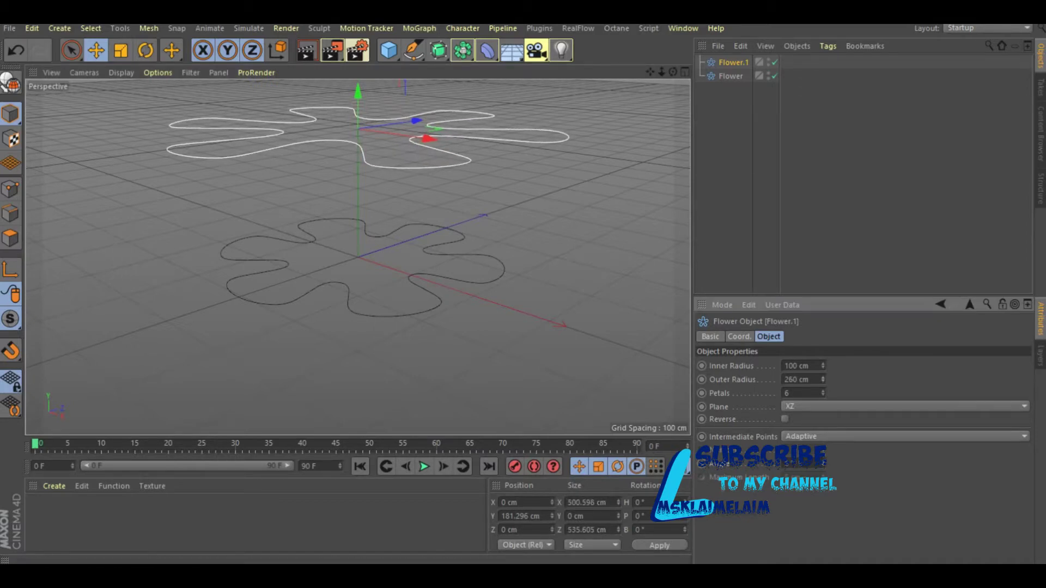
click(438, 51)
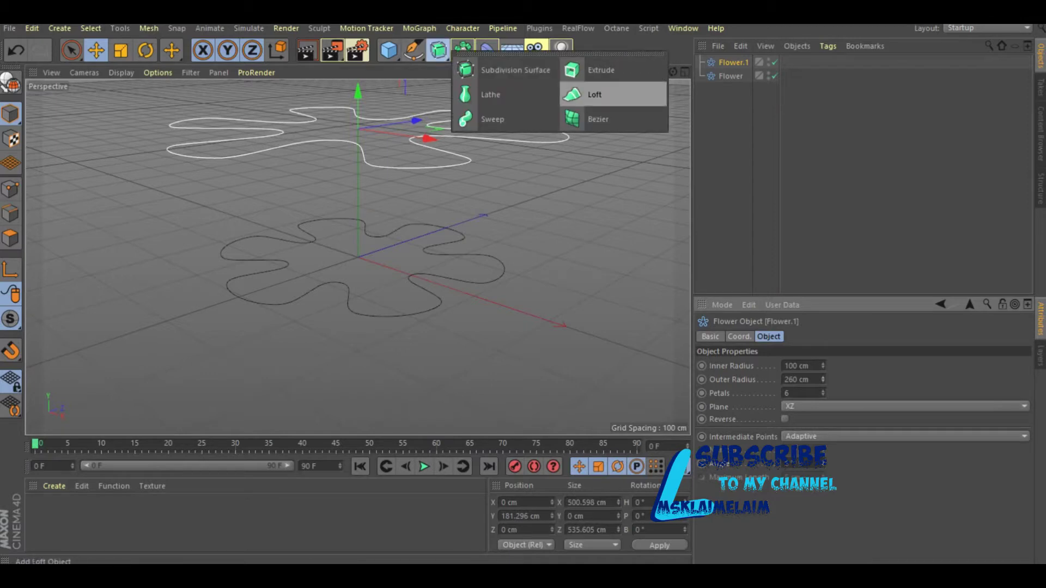
Step: Loft both Flower splines with Organic Form enabled, then add a Subdivision Surface
click(577, 94)
drag(733, 76, 725, 62)
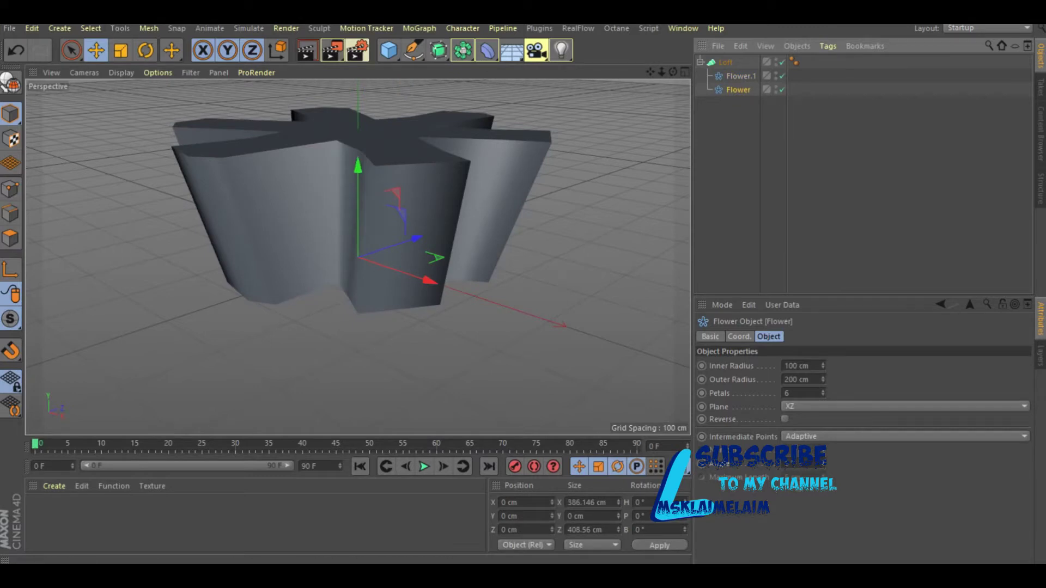
click(725, 63)
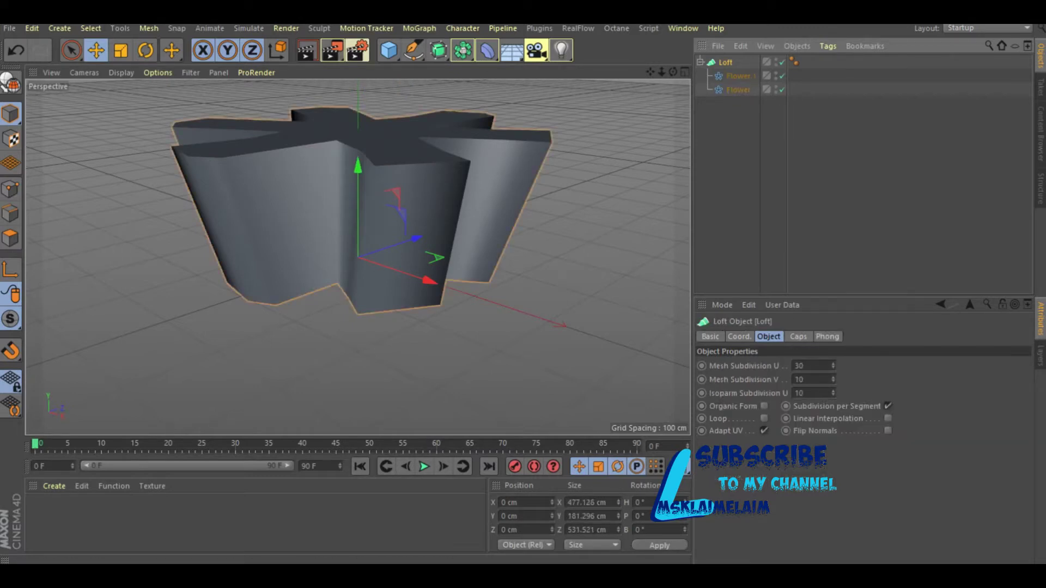
click(764, 406)
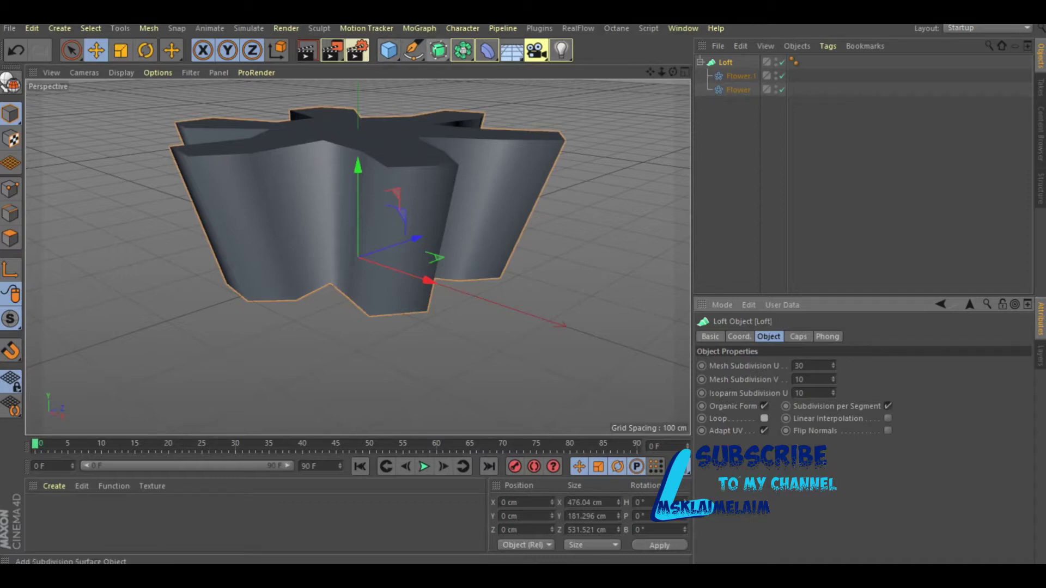
click(438, 50)
click(515, 69)
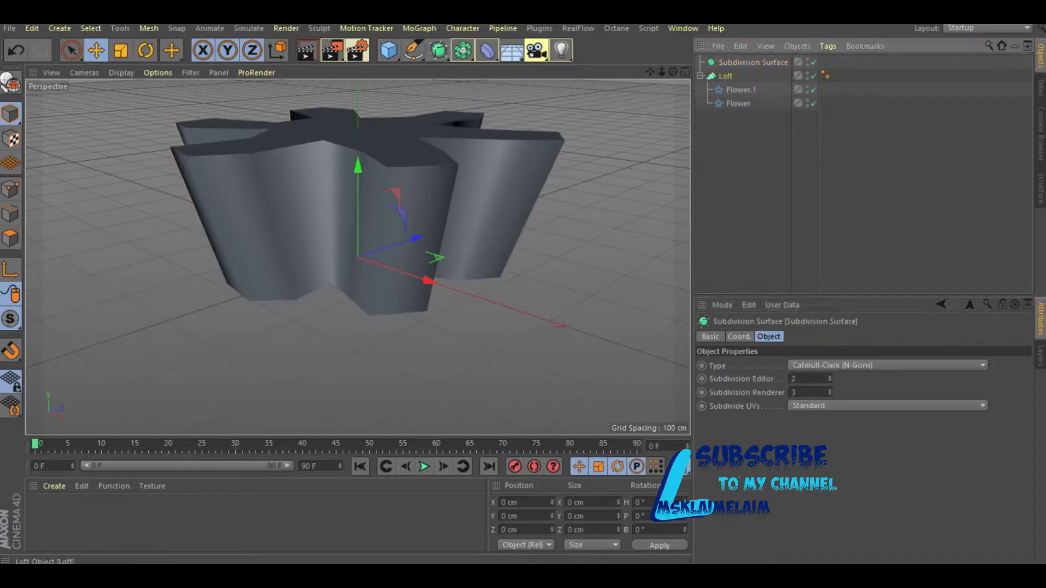
Step: Parent the Loft under the Subdivision Surface to smooth the flower shape
drag(725, 76, 752, 62)
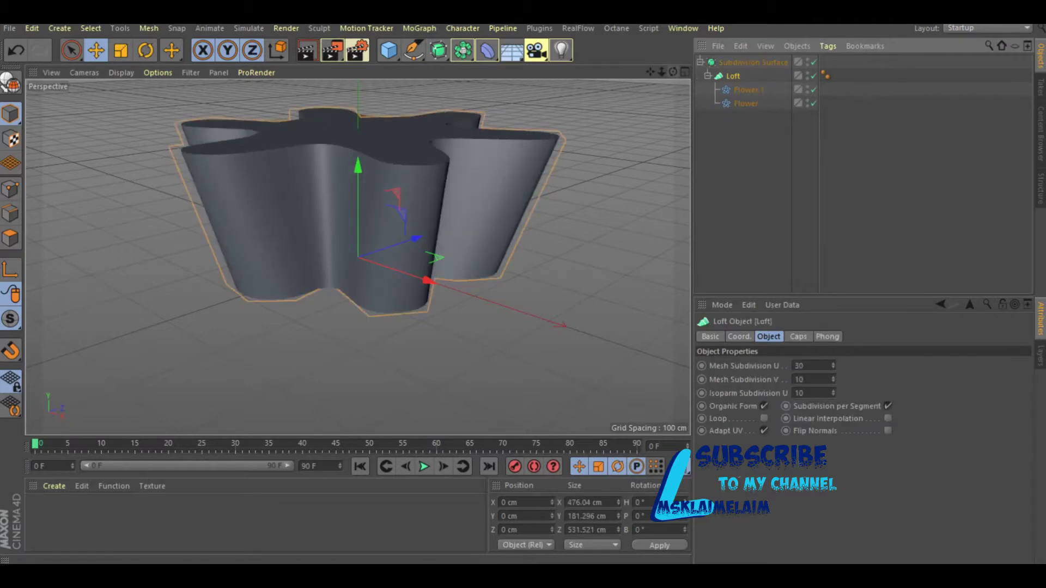
scroll(357, 256, up, 3)
scroll(357, 256, up, 1)
alt+drag(357, 256, 358, 294)
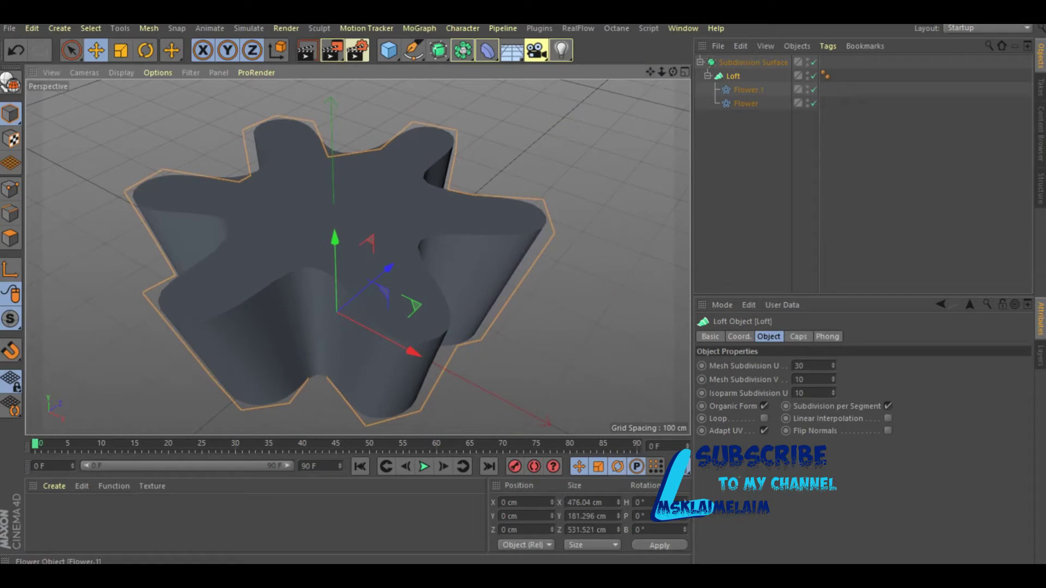
click(700, 62)
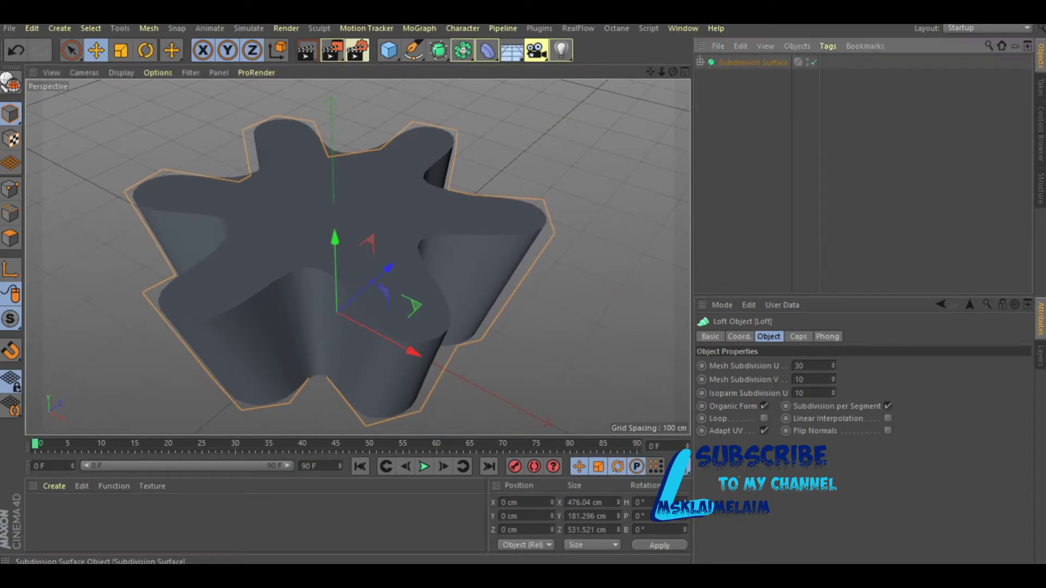
Step: Duplicate the Subdivision Surface and make the copy hidden and disabled
key(ctrl+c)
key(ctrl+v)
click(813, 73)
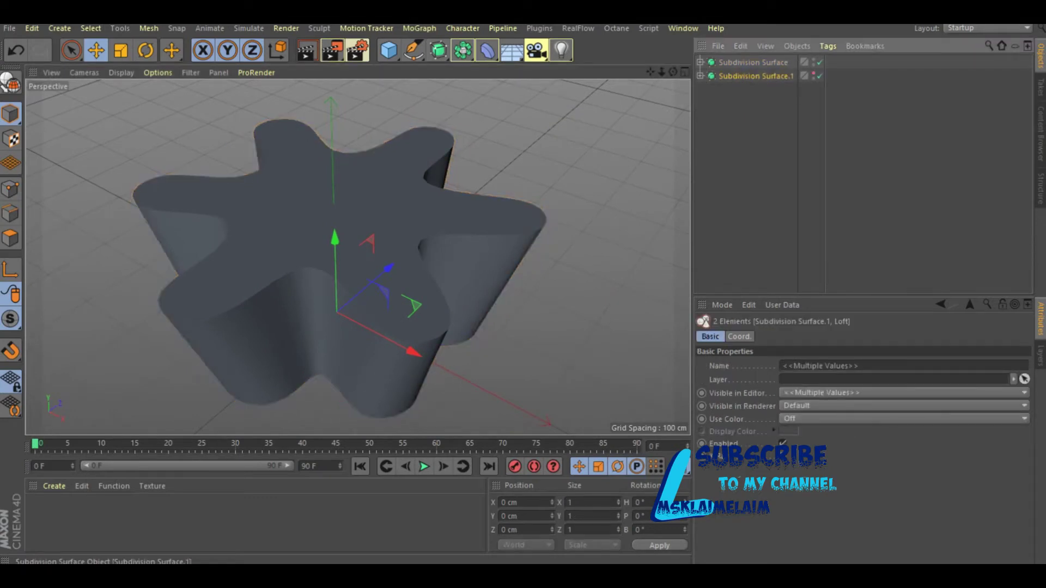
click(783, 443)
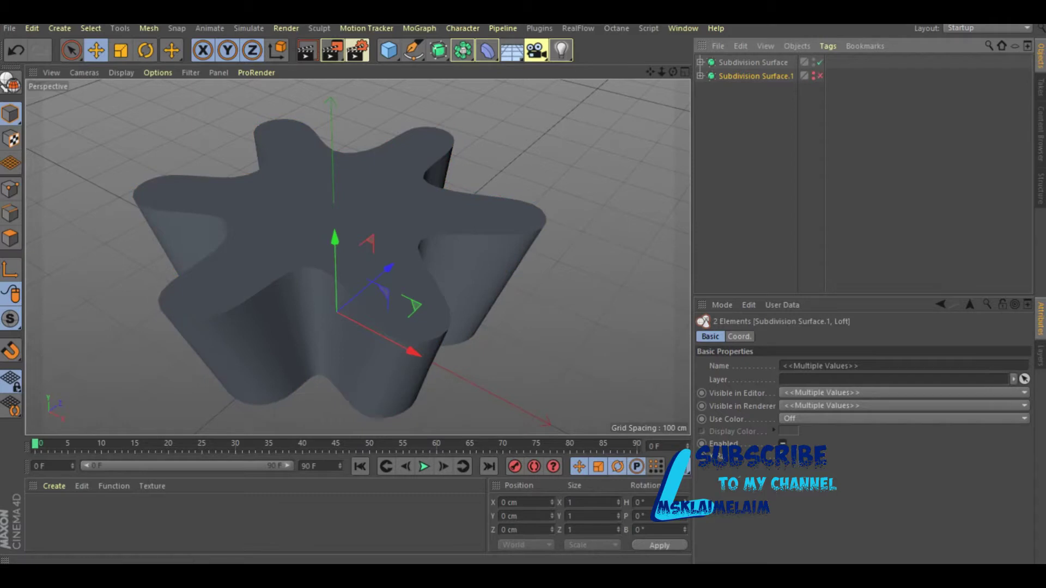
click(701, 62)
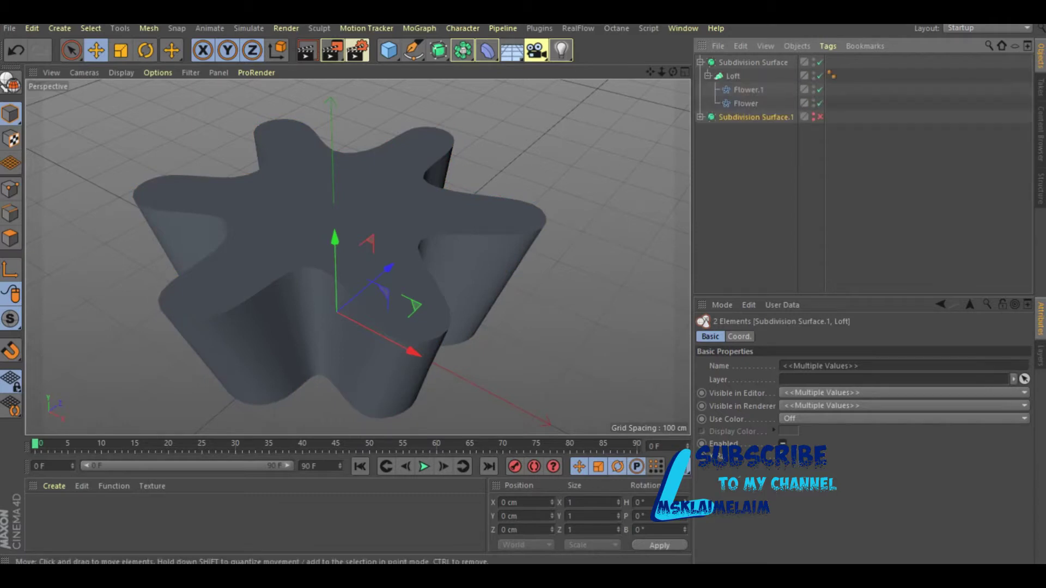
click(248, 27)
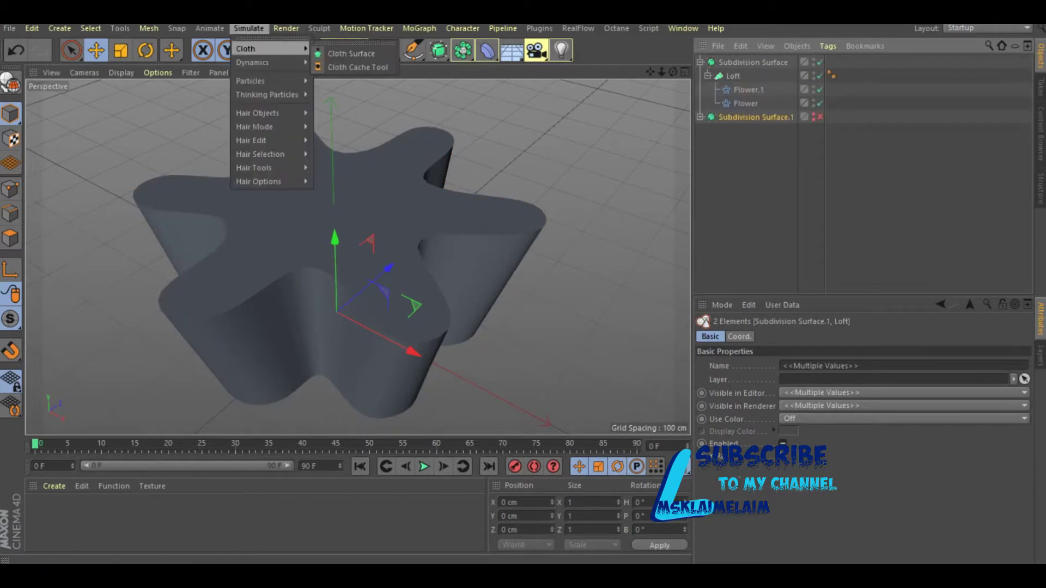
Step: Place the Subdivision Surface under a new Cloth Surface and enable Loop on the Loft
click(354, 49)
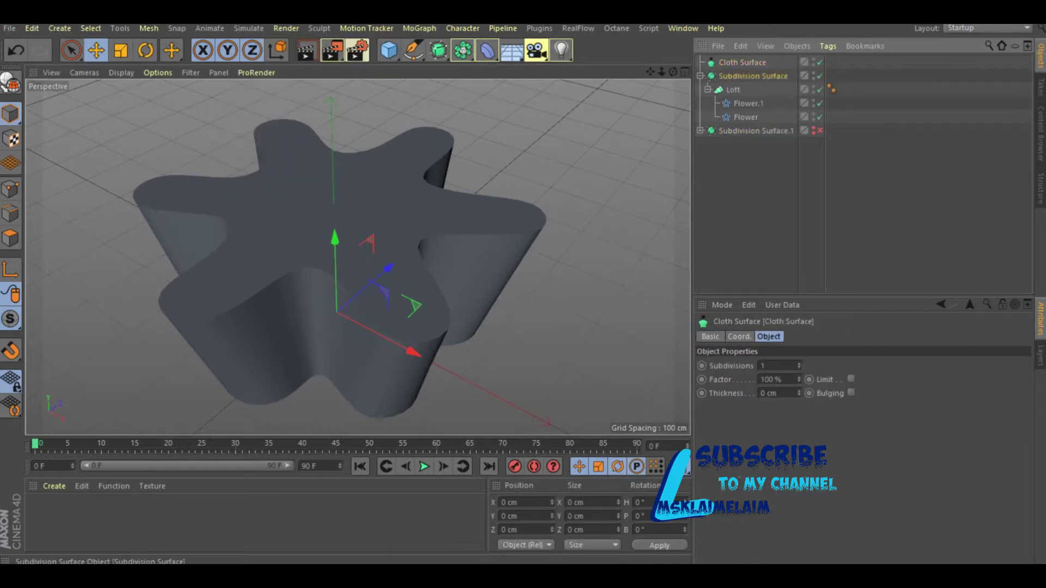
drag(753, 76, 742, 62)
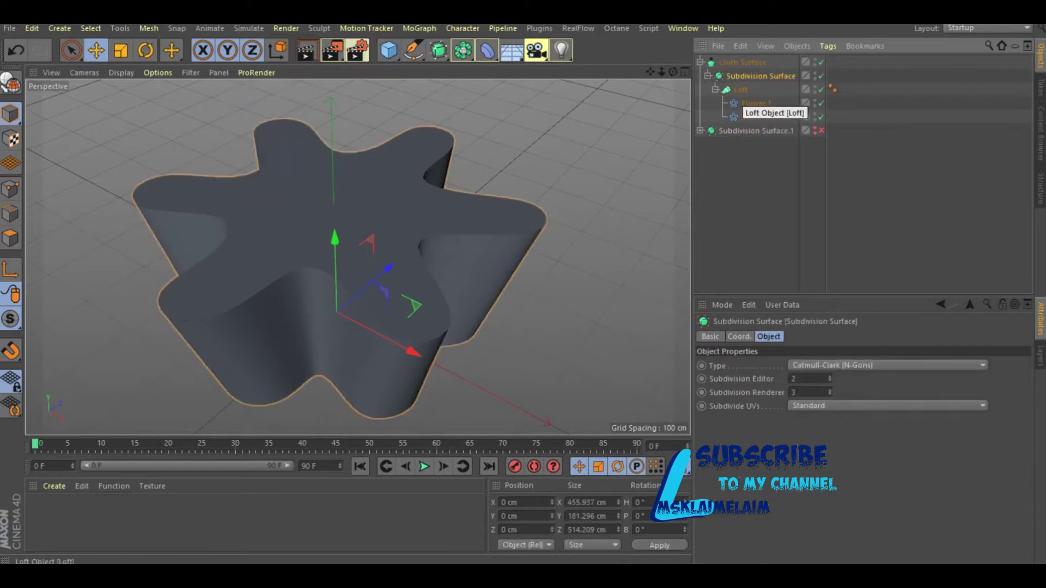
click(740, 90)
click(764, 419)
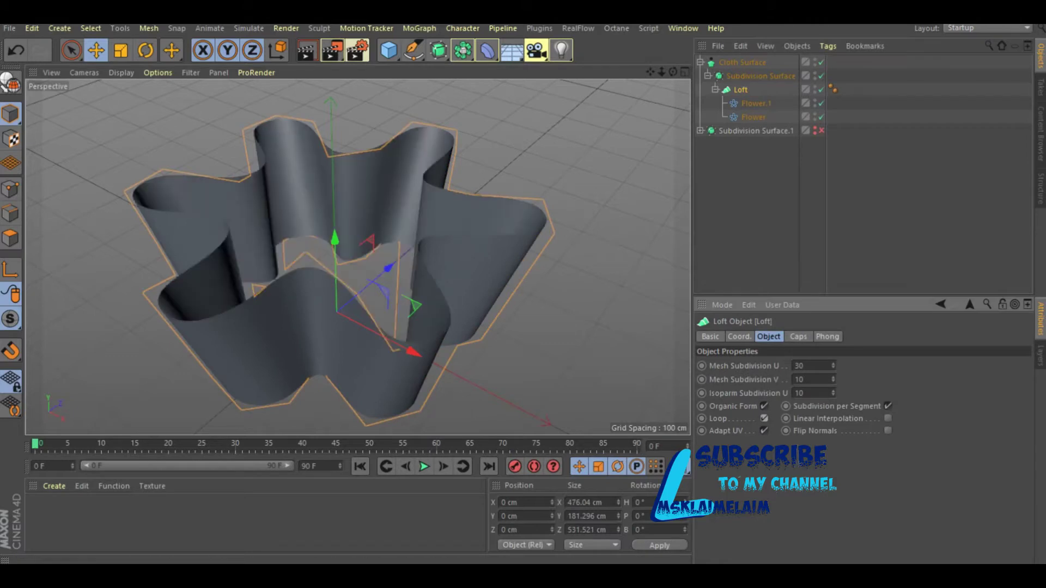
Step: Set the Cloth Surface thickness to 2 cm
click(742, 62)
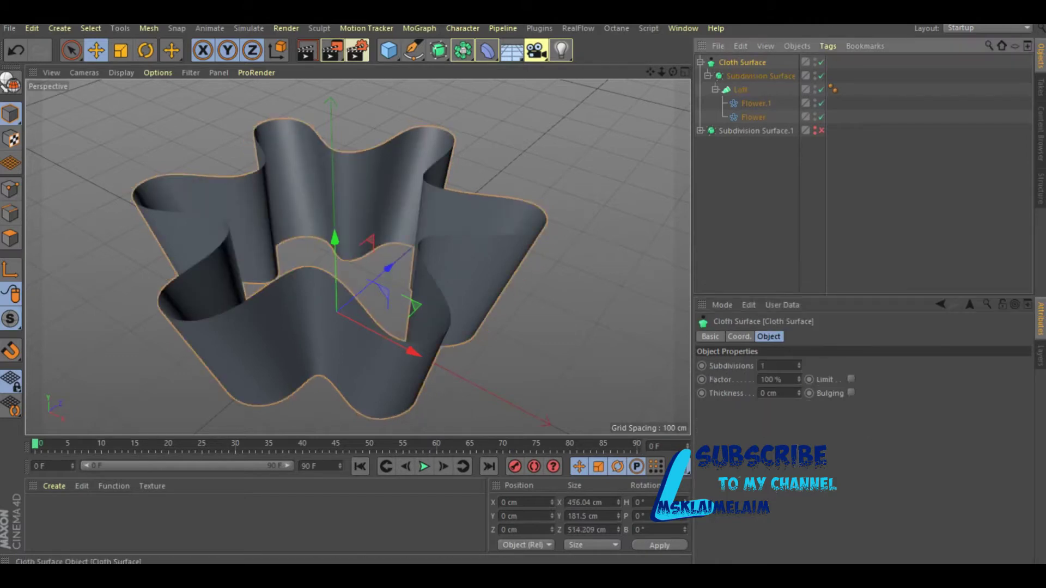
text(2)
key(Return)
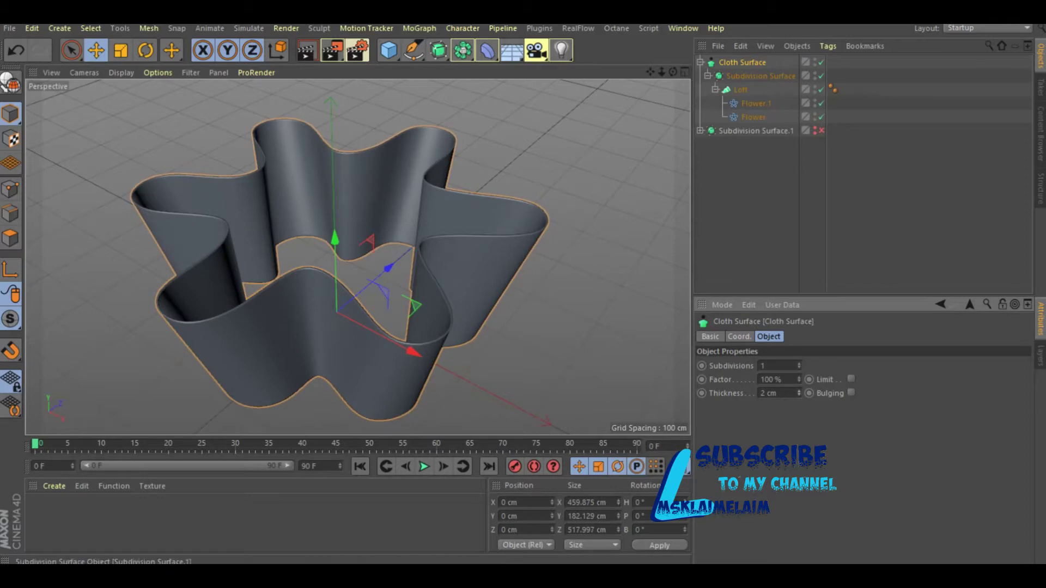
click(701, 62)
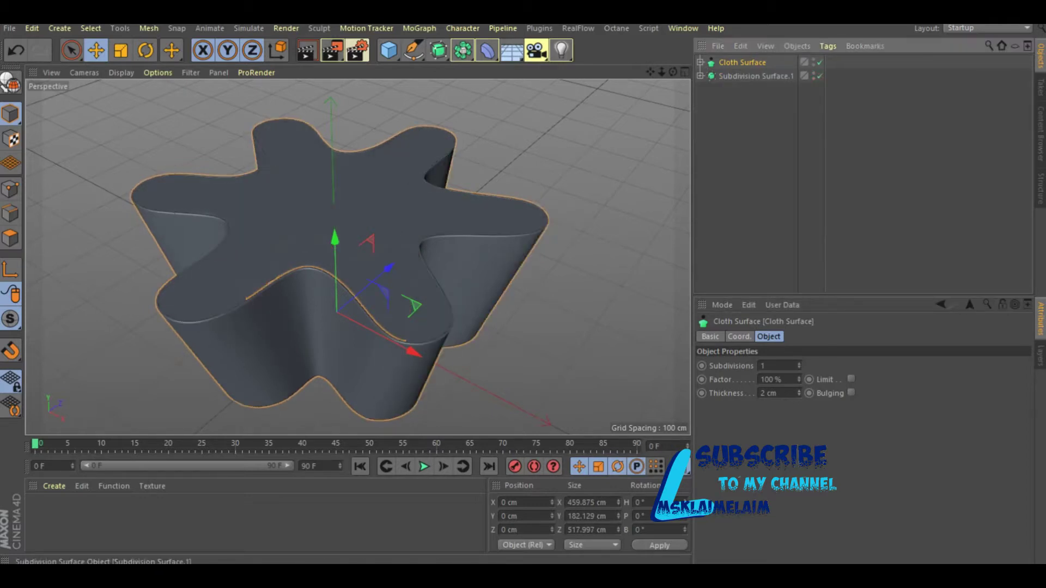
click(701, 75)
Step: Move Flower.1 down along Y and narrow its outer radius to 208 cm
click(748, 103)
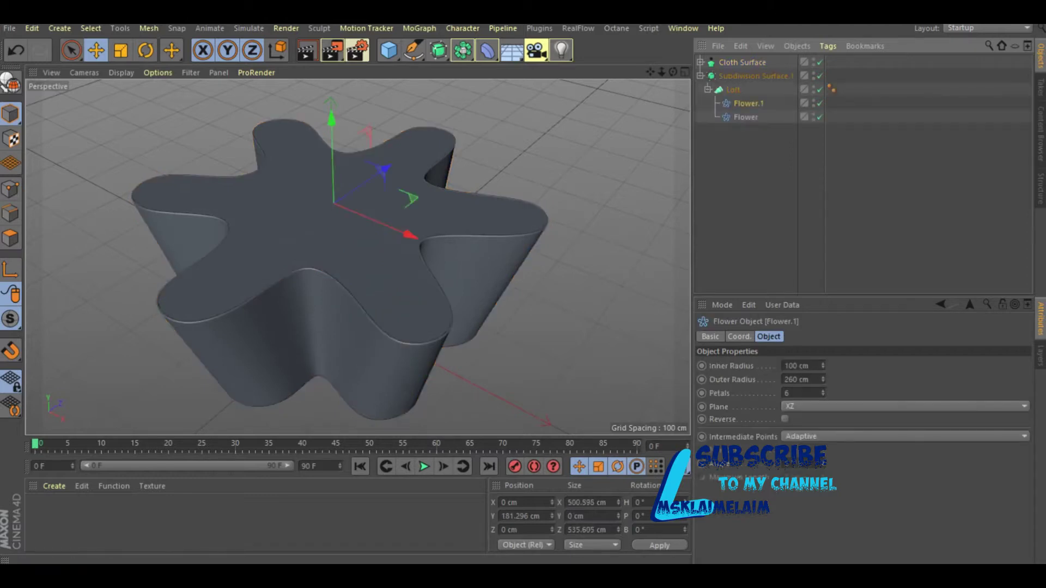
drag(331, 131, 335, 219)
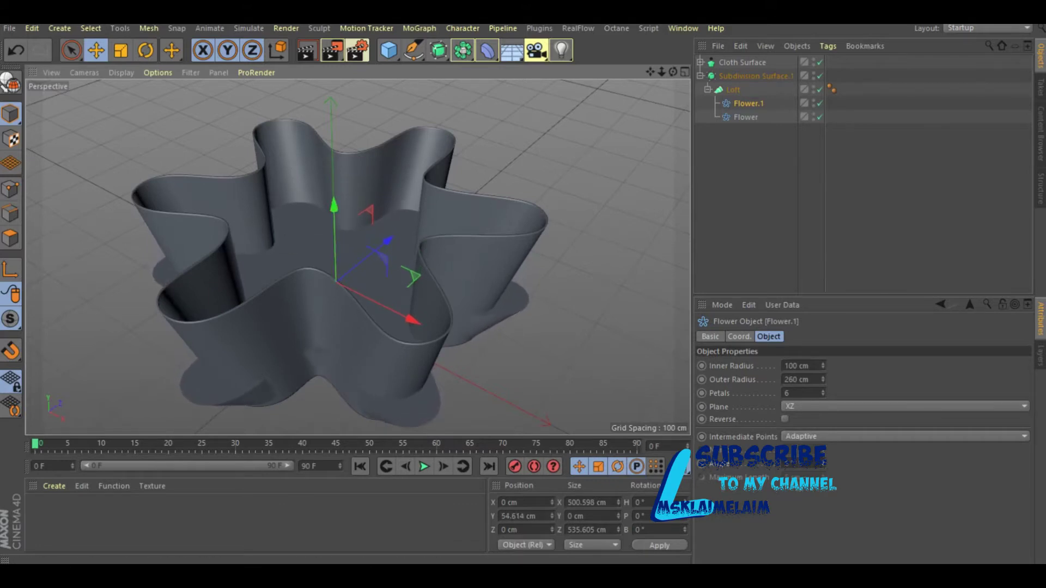
drag(822, 379, 823, 384)
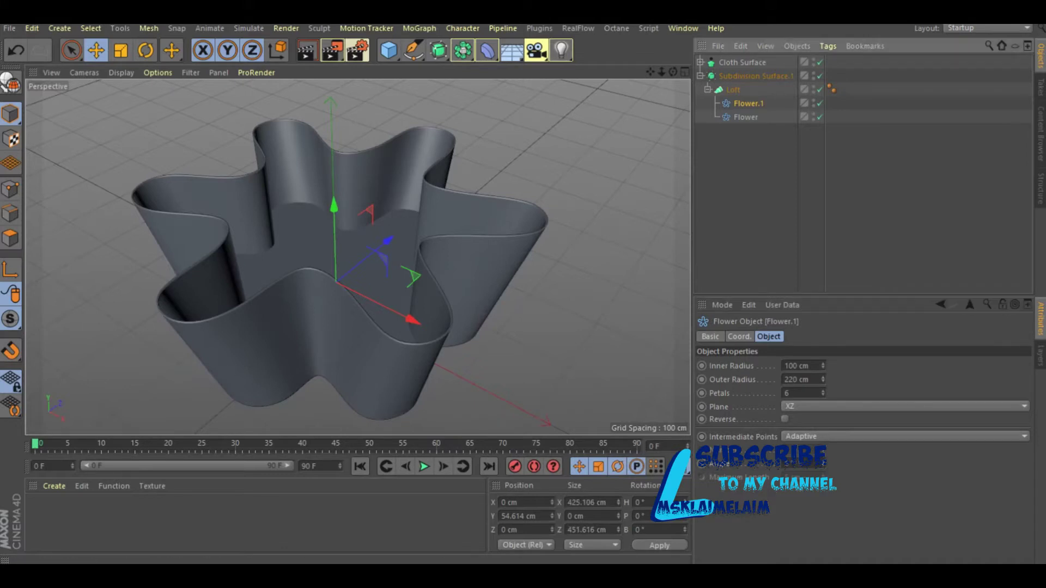
drag(334, 205, 334, 224)
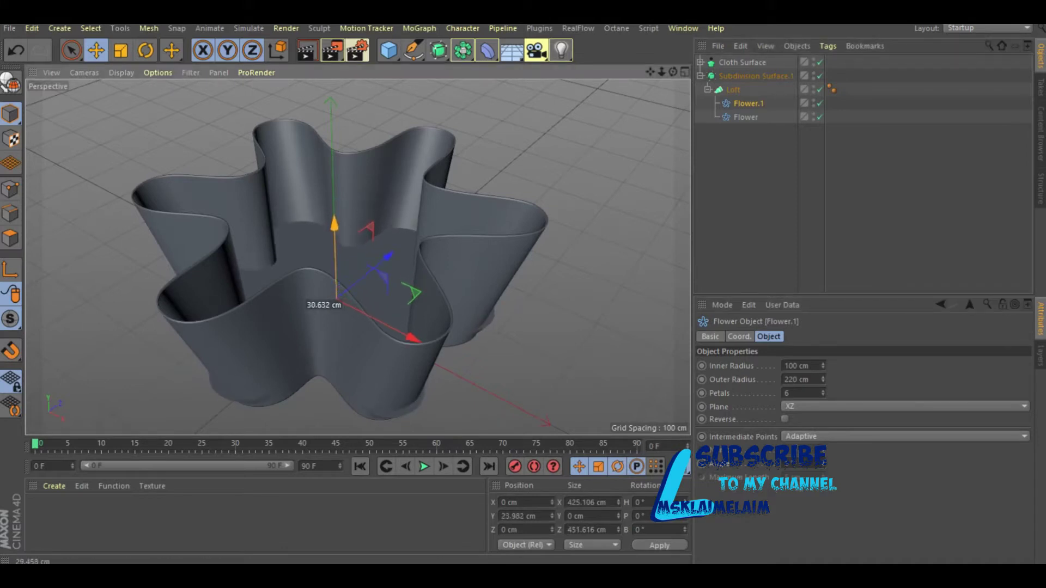
drag(823, 379, 822, 378)
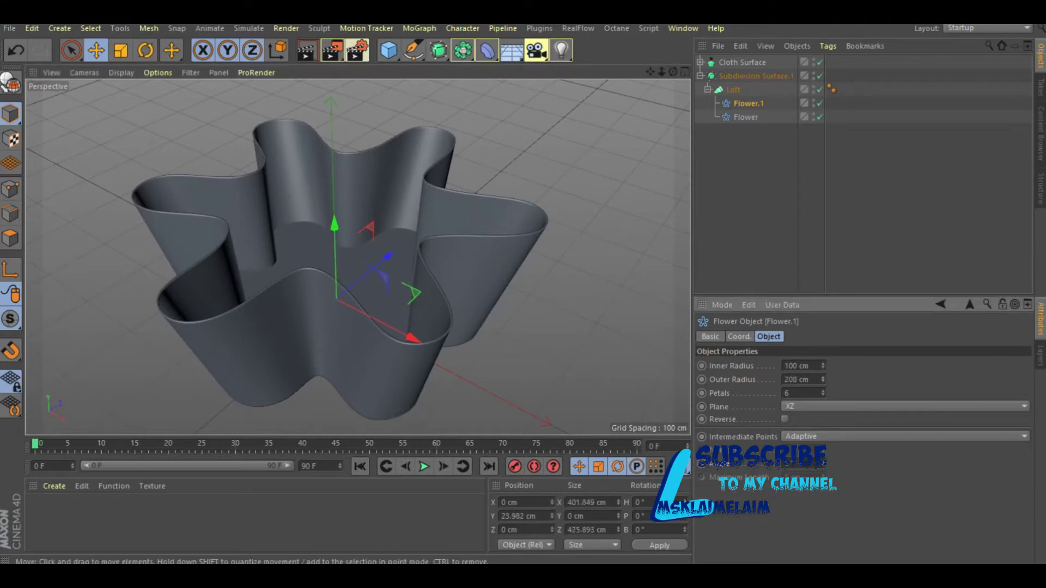
alt+drag(357, 252, 357, 256)
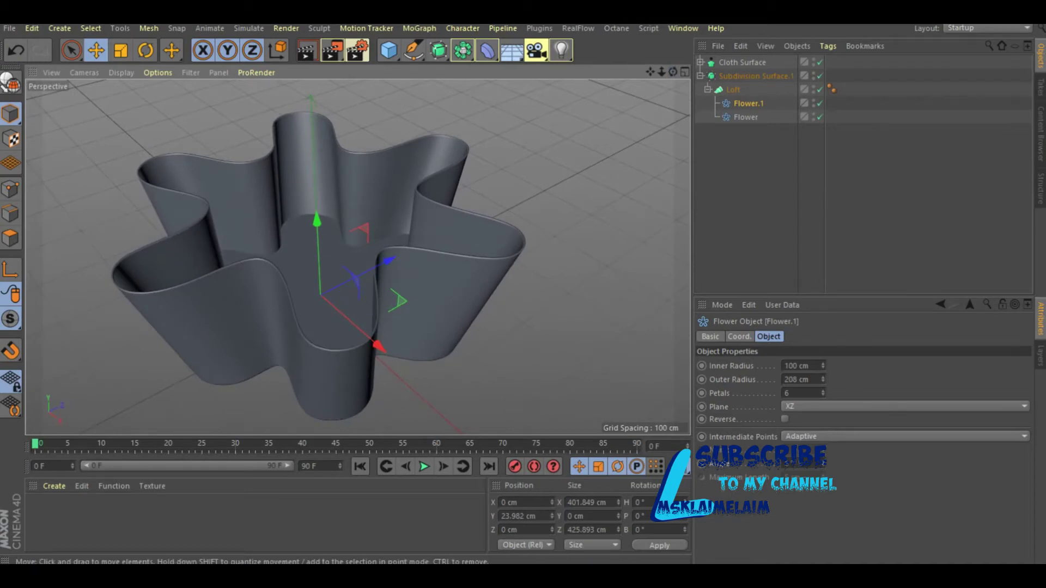
click(54, 486)
Step: Create material Mat with a 2D-V purple-to-light-blue gradient in its Color channel
click(80, 369)
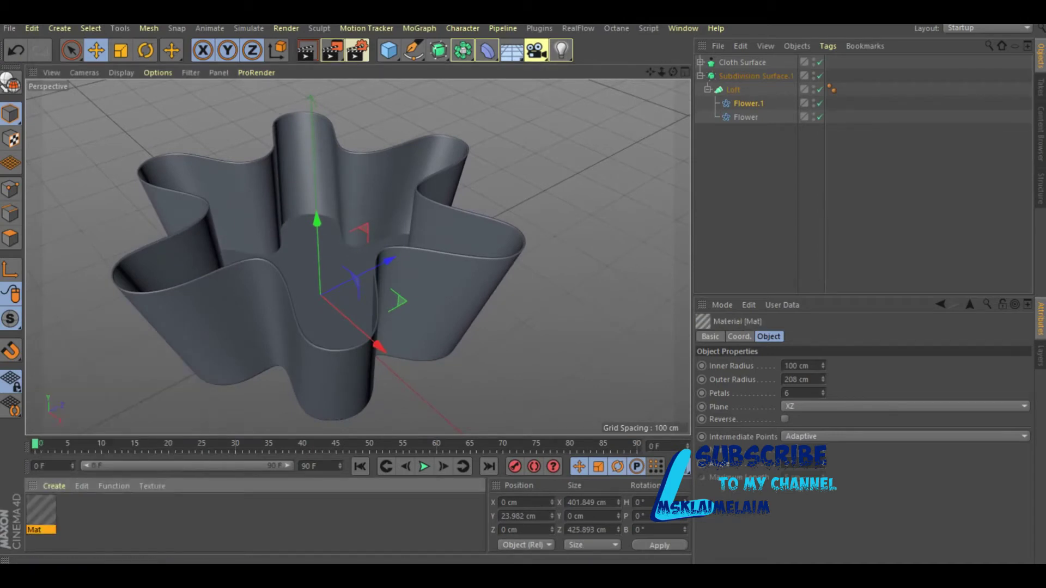
double_click(41, 509)
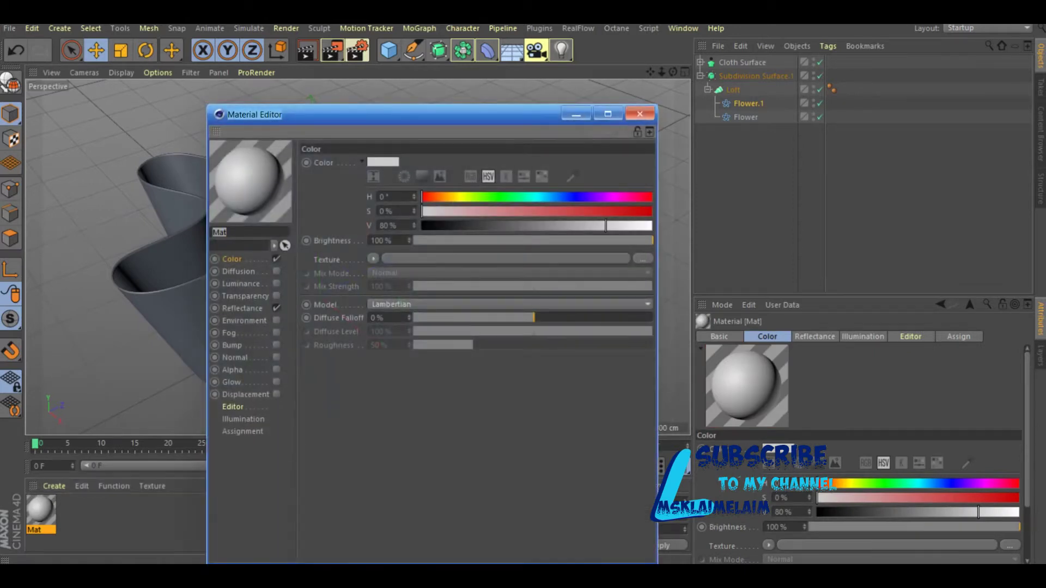
click(373, 258)
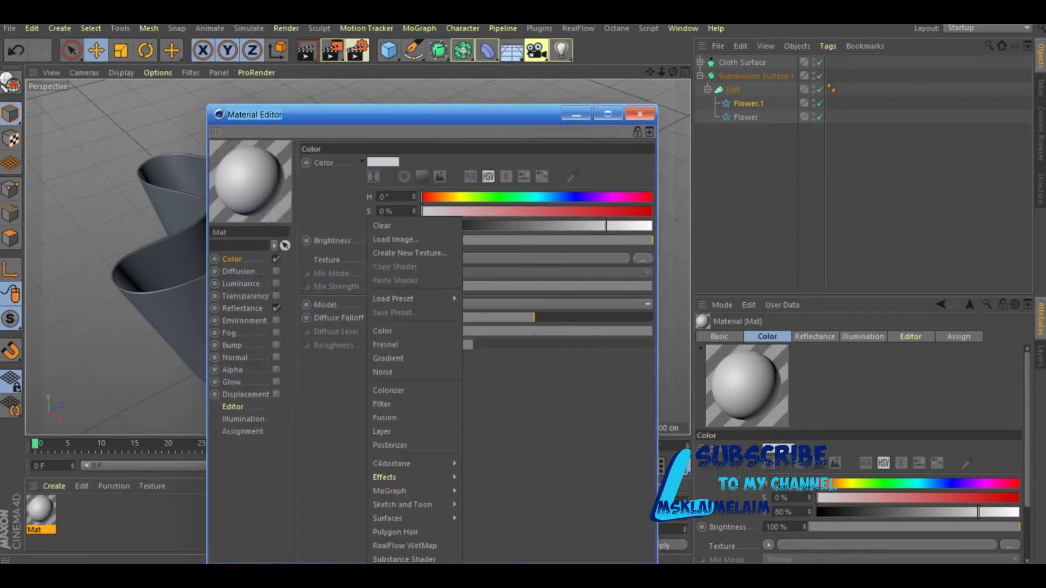
key(Escape)
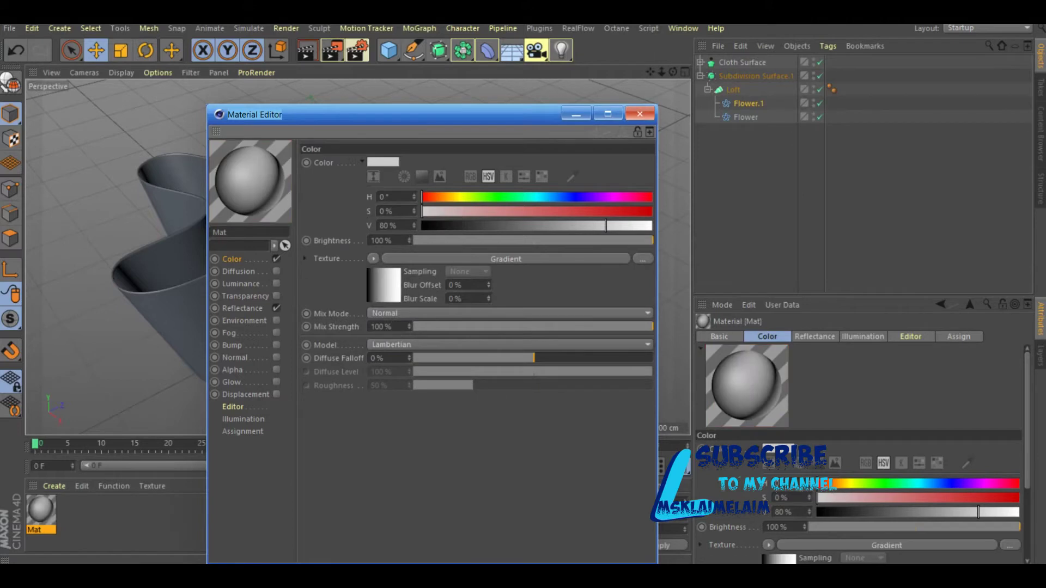
click(505, 258)
click(491, 279)
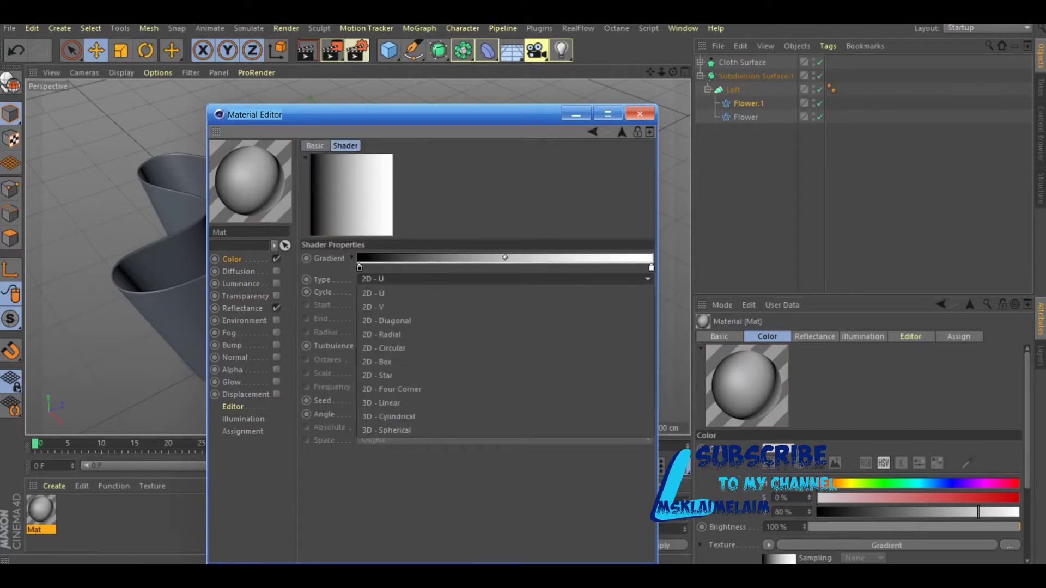
click(381, 305)
click(352, 258)
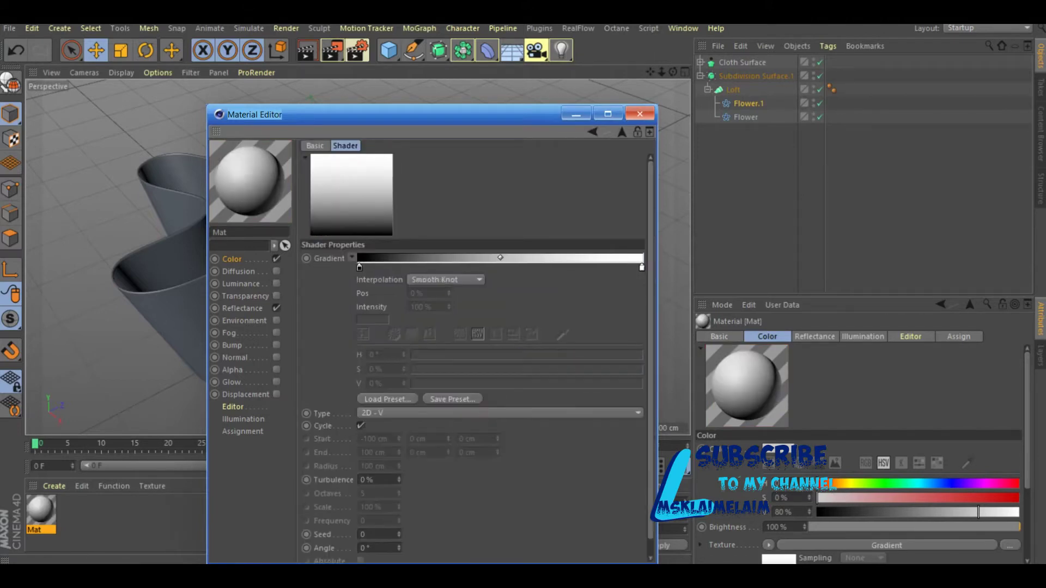
click(387, 399)
click(350, 224)
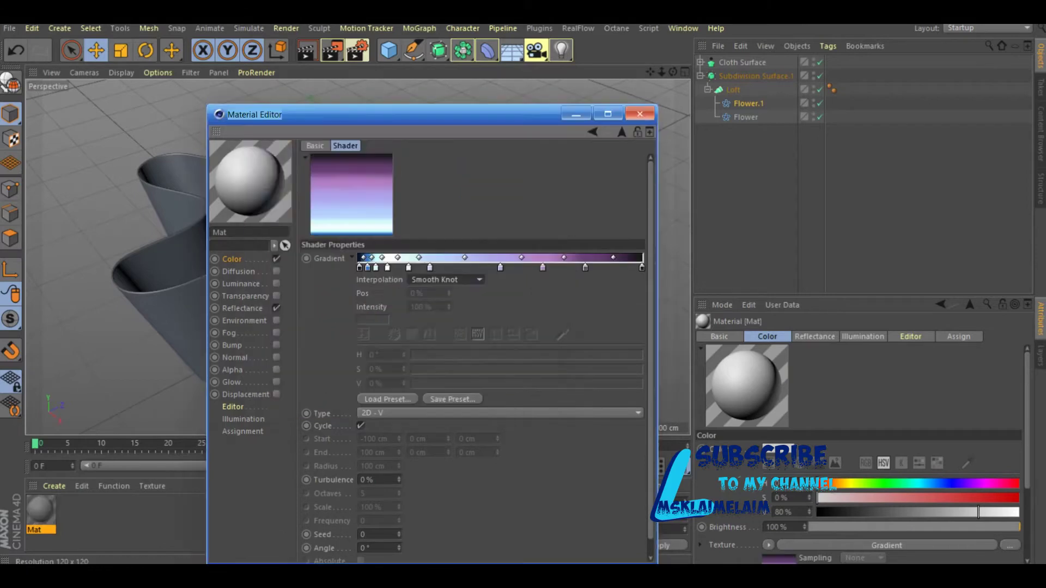
Step: Replace Default Specular with a Beckmann layer at 30% brightness and apply Mat to Cloth Surface
click(242, 309)
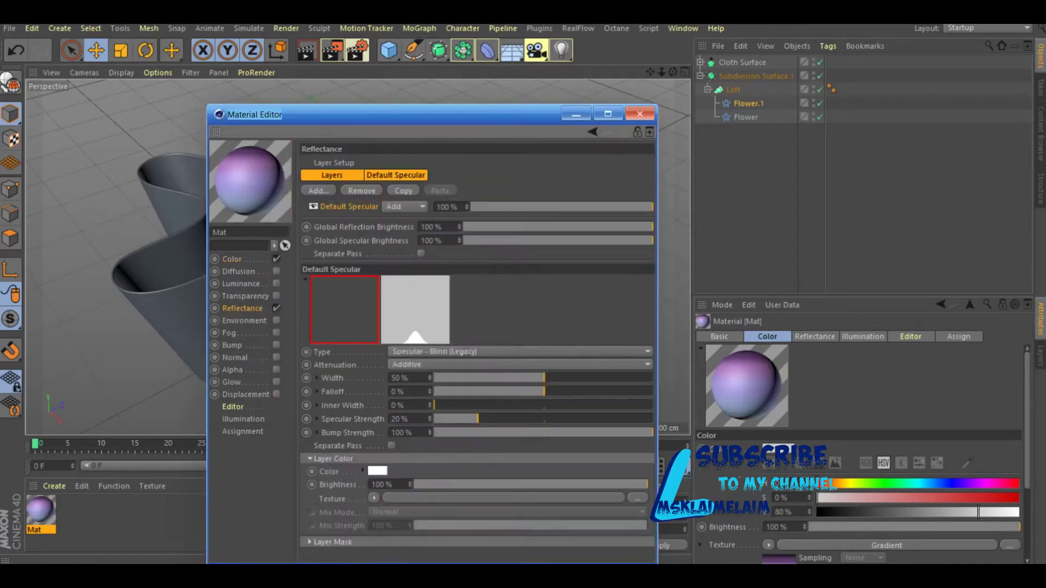
click(361, 190)
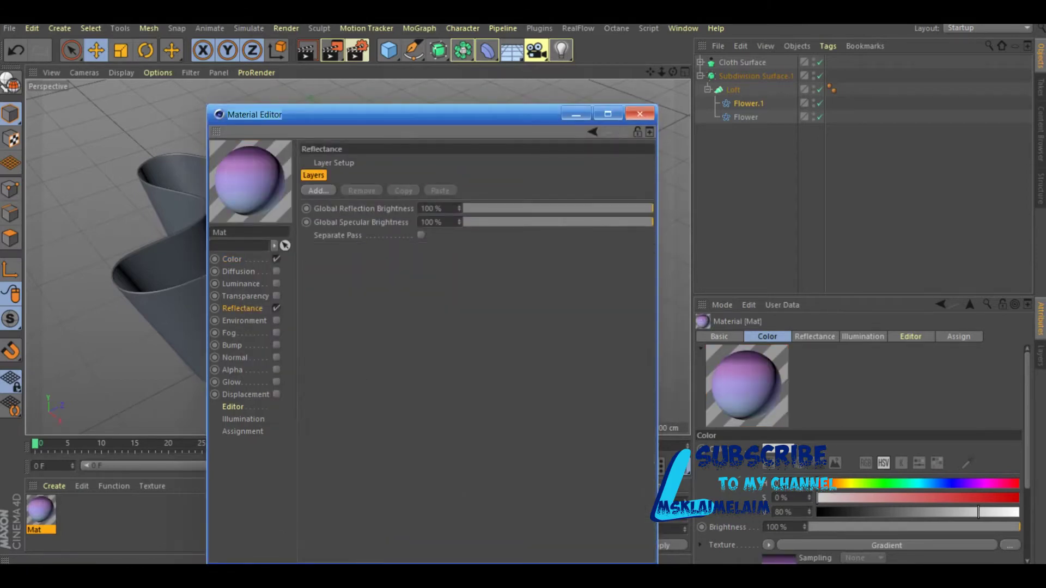
click(318, 190)
click(360, 192)
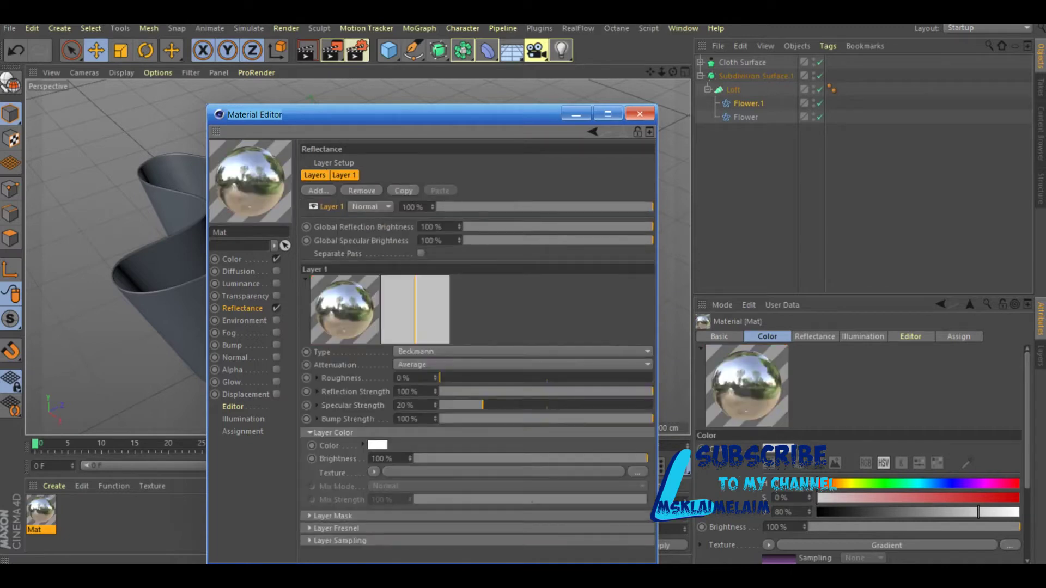
drag(647, 458, 484, 458)
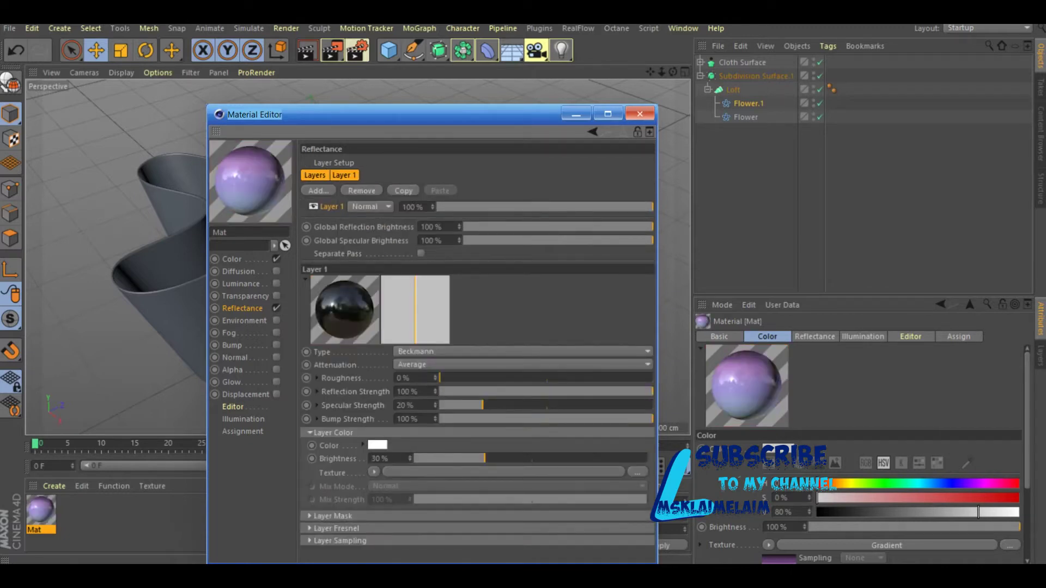
click(639, 114)
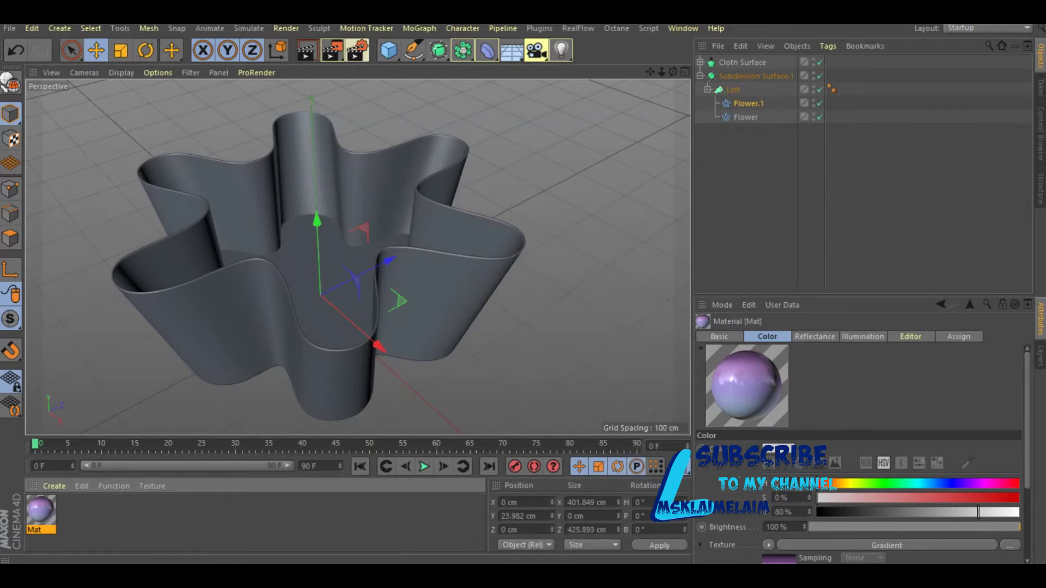
drag(41, 512, 742, 62)
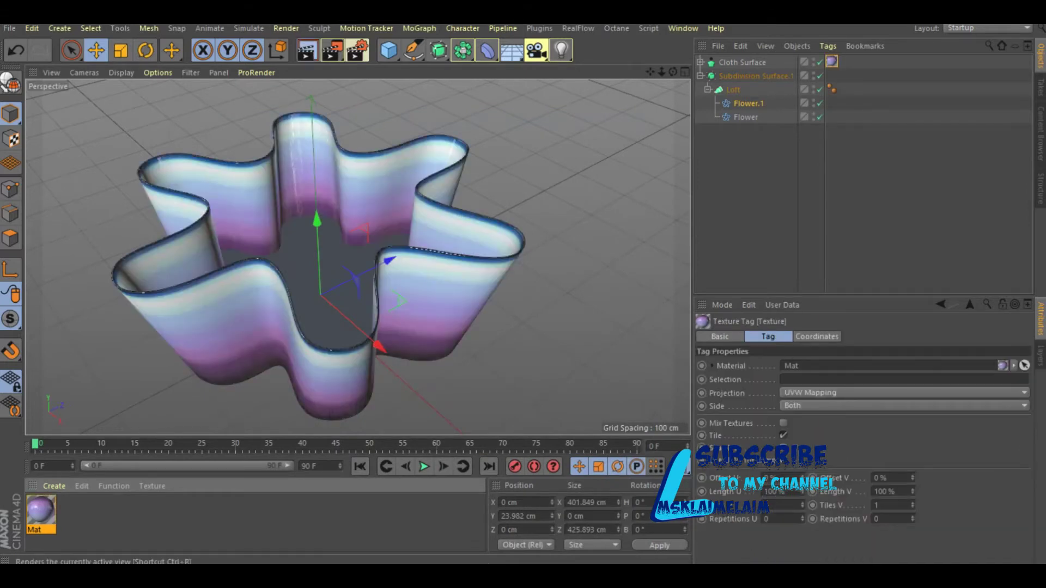
Step: Apply Mat to Subdivision Surface.1 and render previews of the gradient vase
click(307, 50)
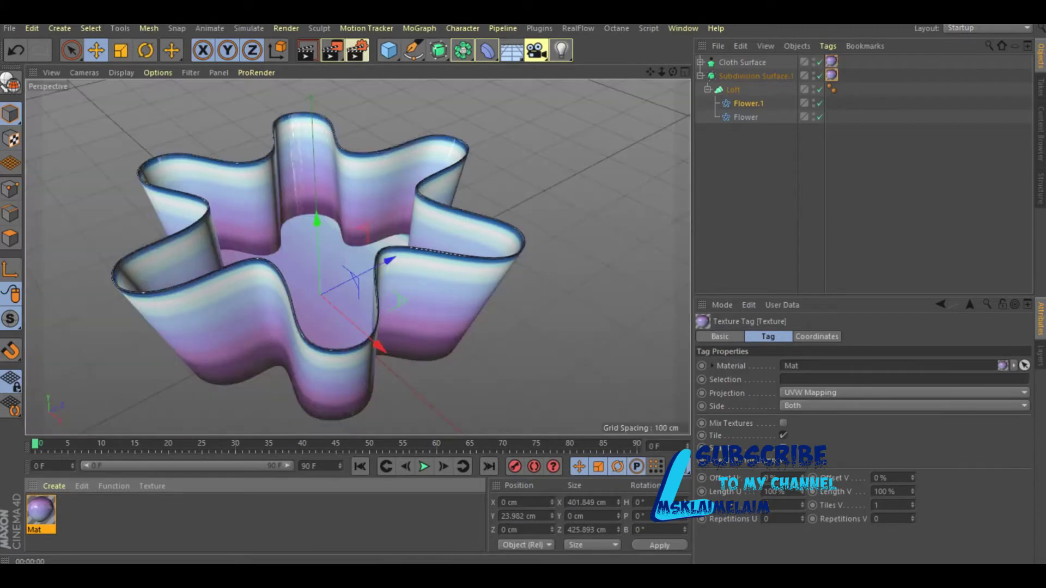
drag(41, 512, 742, 76)
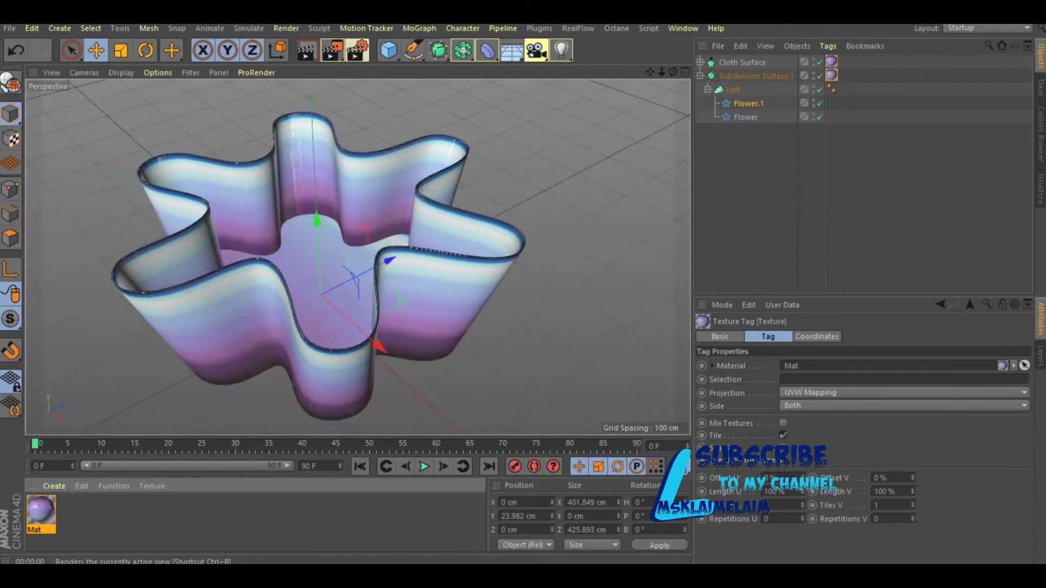
click(306, 50)
mouse_move(327, 245)
alt+mouse_down()
mouse_move(358, 257)
mouse_move(333, 262)
alt+mouse_up()
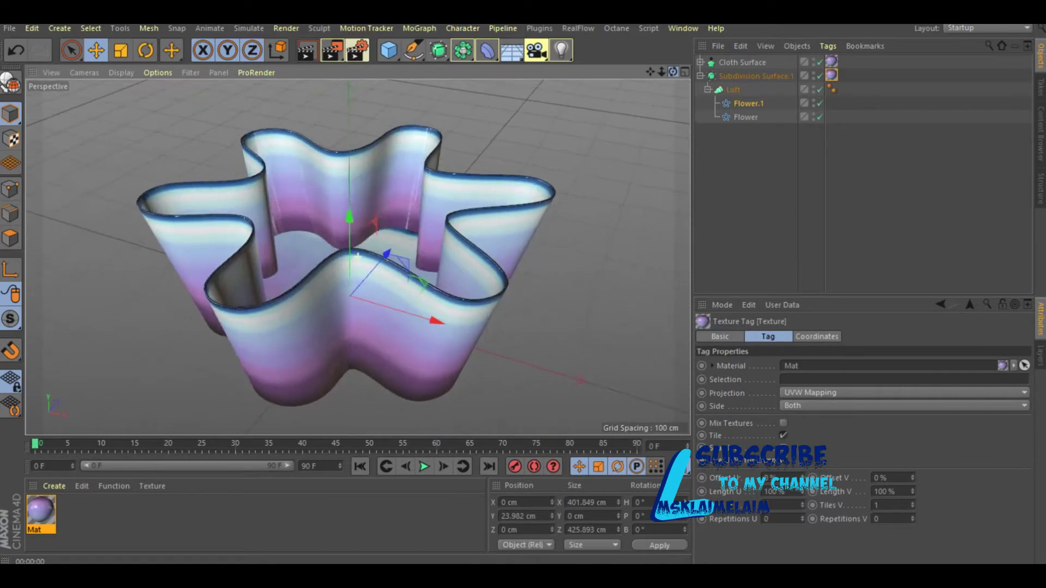
Step: Nest a copy of Subdivision Surface.1 under Cloth Surface and test-render with Flower.1 moved
ctrl+drag(752, 76, 742, 62)
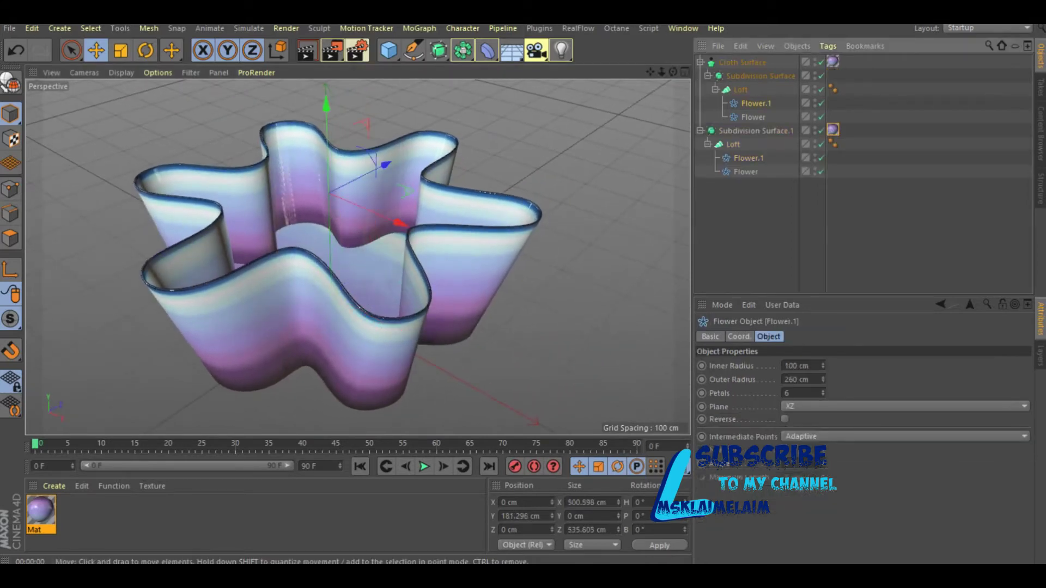
drag(327, 191, 327, 234)
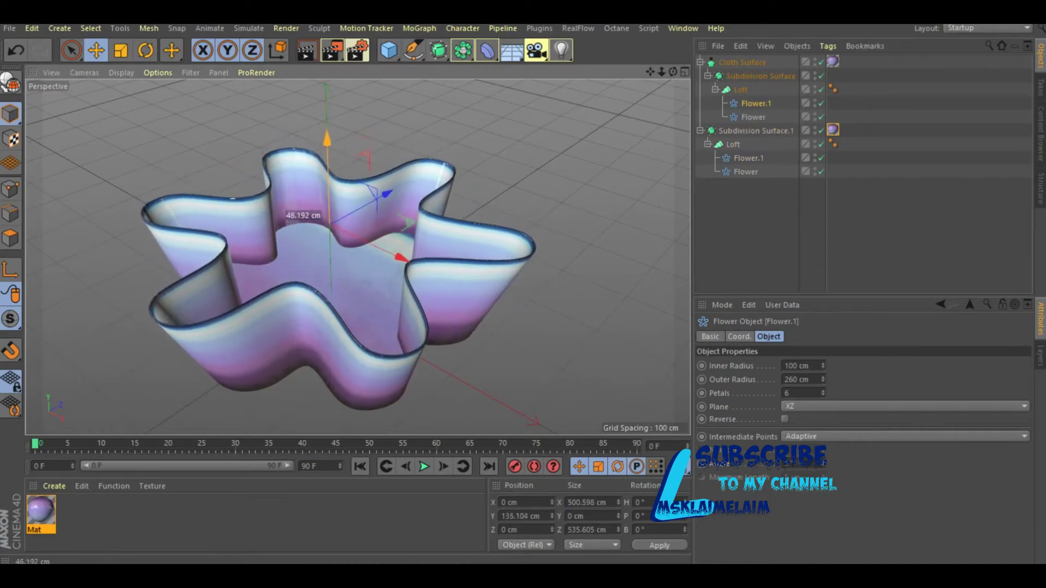
drag(327, 234, 300, 217)
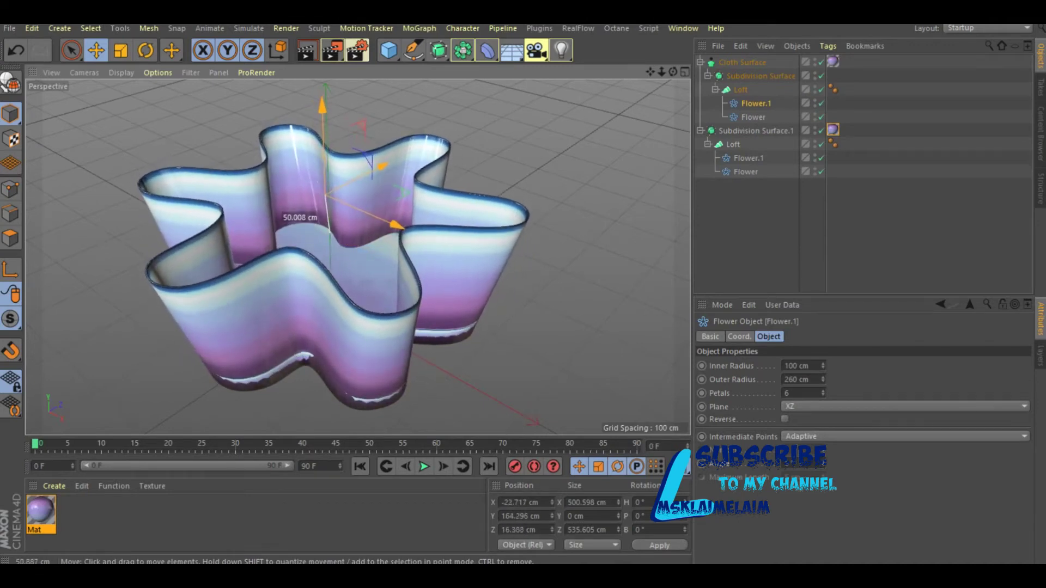
drag(299, 217, 304, 223)
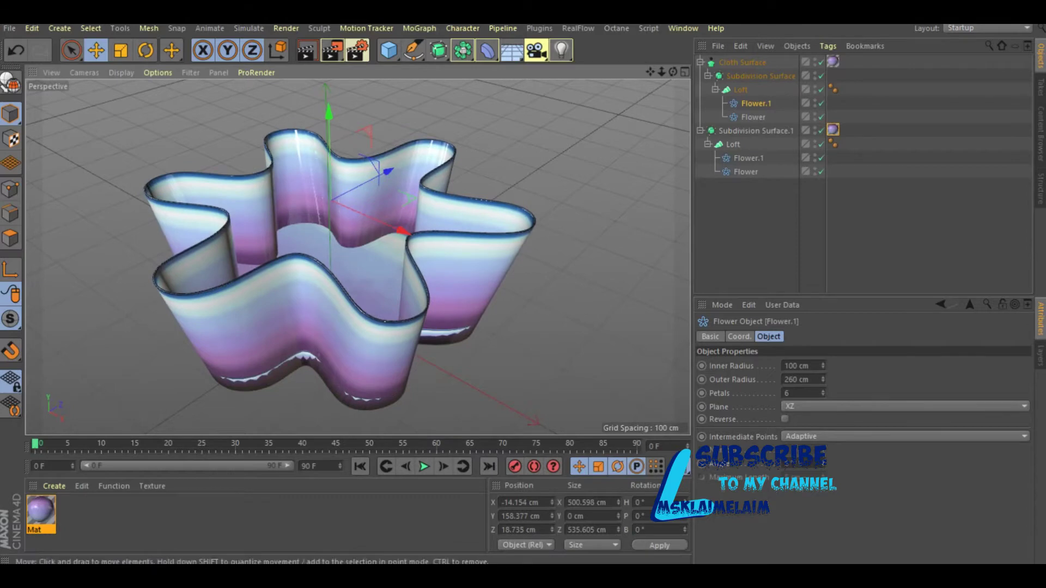
click(307, 50)
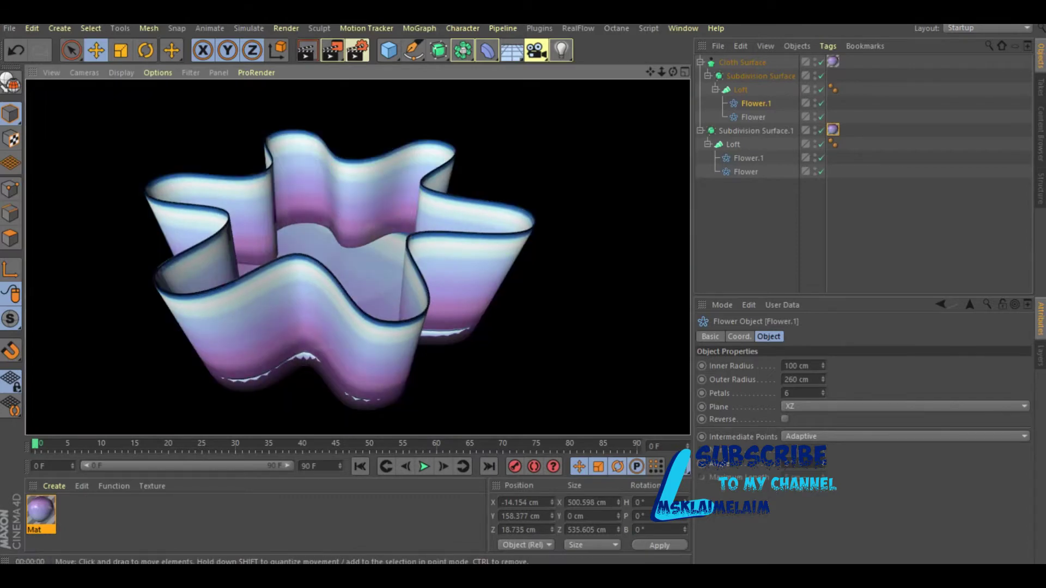
Step: Undo the Flower.1 moves, restoring it to 181.296 cm height, and orbit around the vase
drag(673, 72, 643, 93)
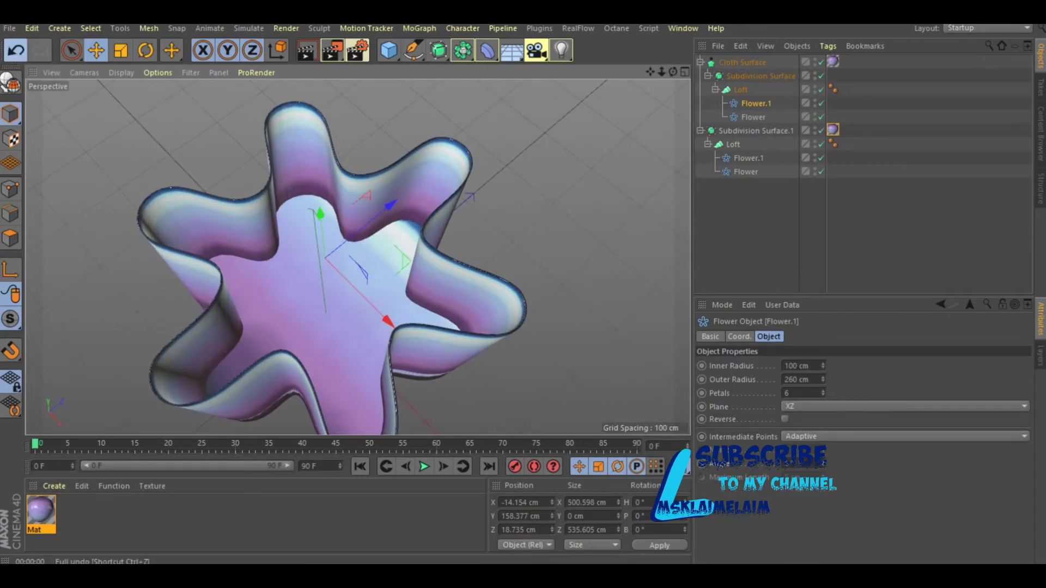
click(16, 50)
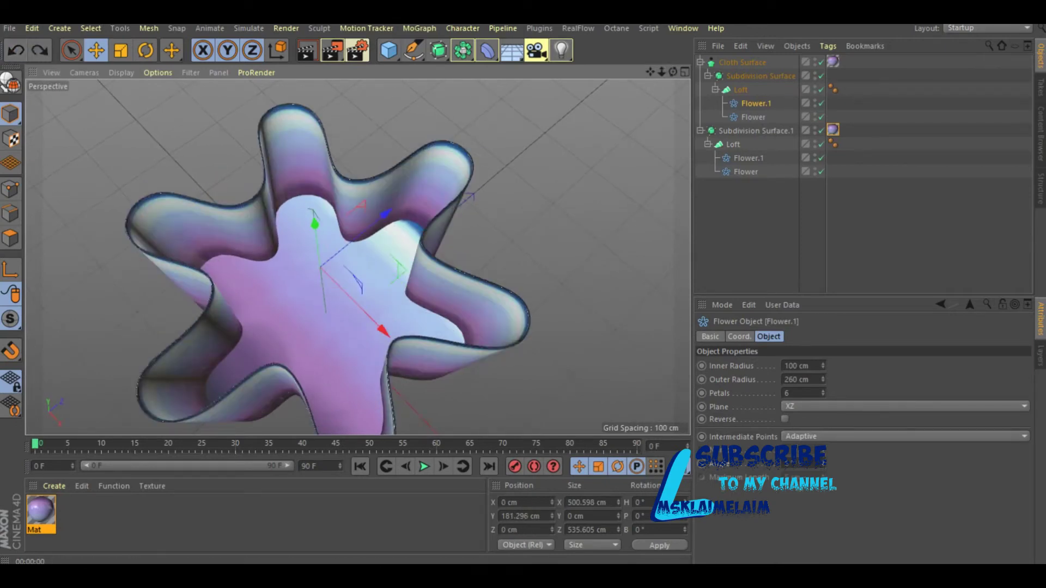
mouse_move(327, 272)
alt+mouse_down()
mouse_move(357, 257)
mouse_move(376, 274)
mouse_move(352, 244)
alt+mouse_up()
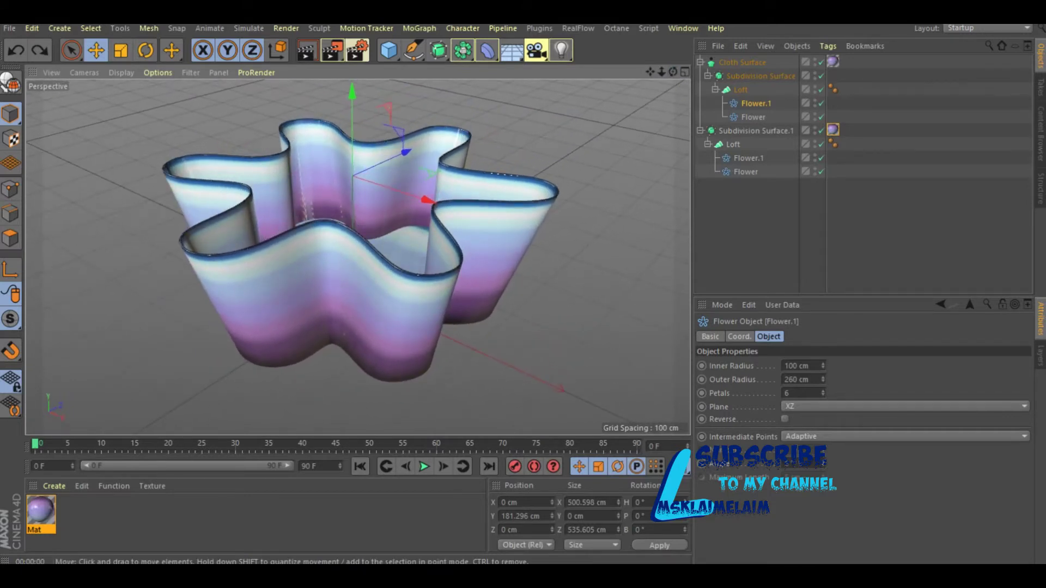
click(700, 131)
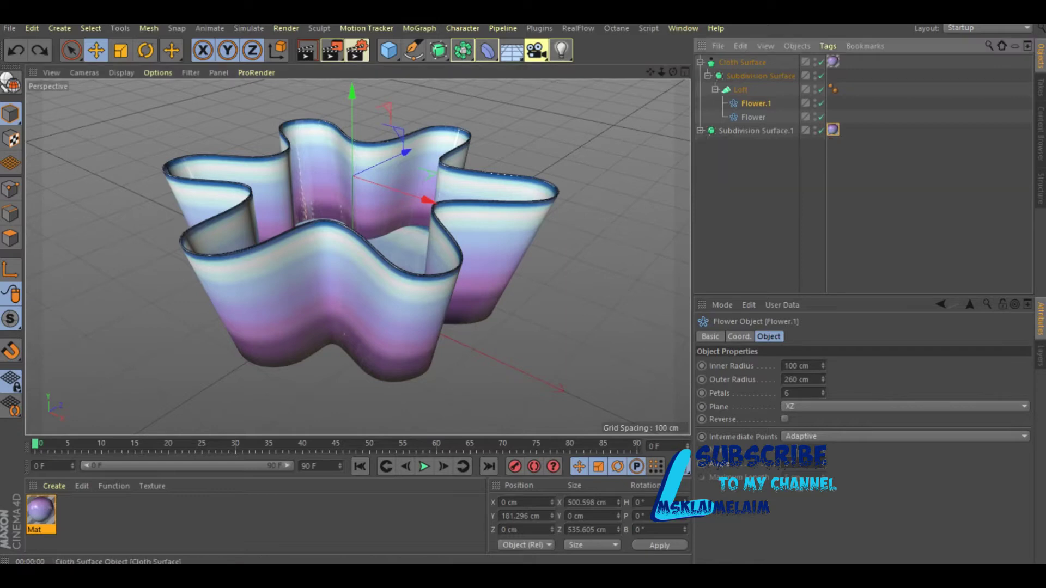
Step: Select Cloth Surface and Subdivision Surface.1 with children and Connect Objects + Delete into Cloth Surface.1
click(700, 62)
click(742, 62)
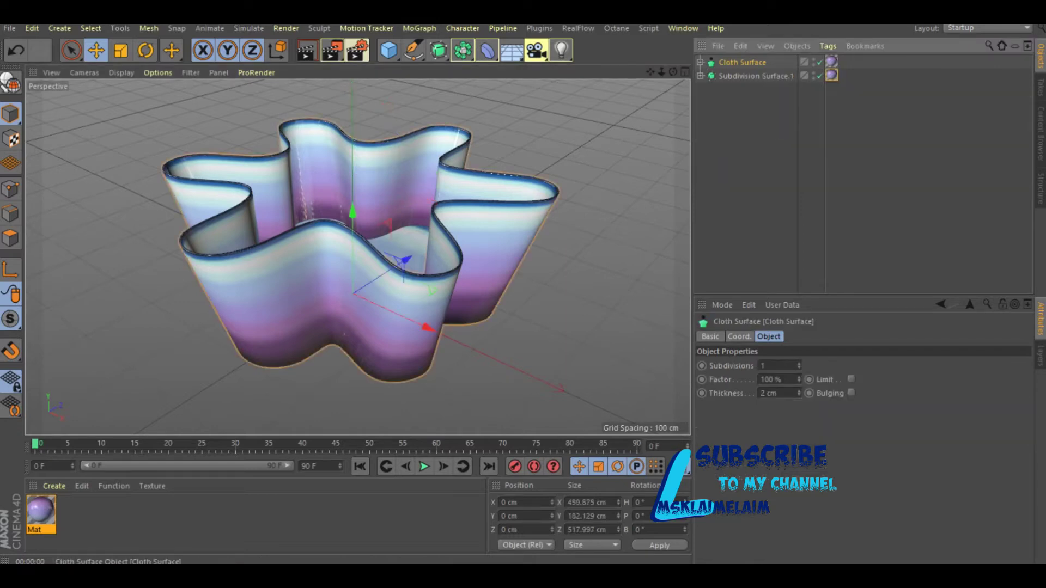
ctrl+click(752, 75)
right_click(740, 75)
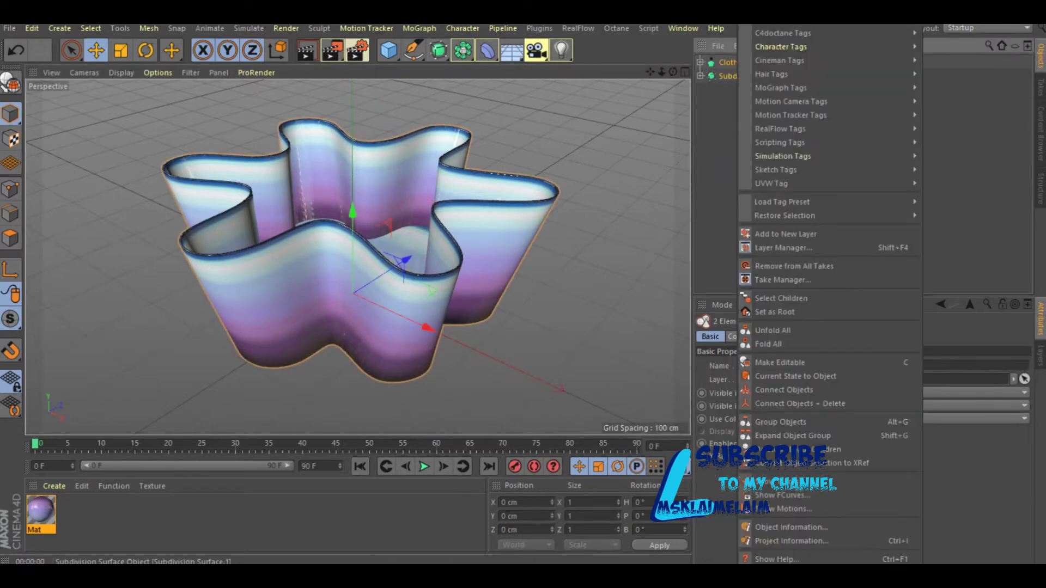
click(784, 298)
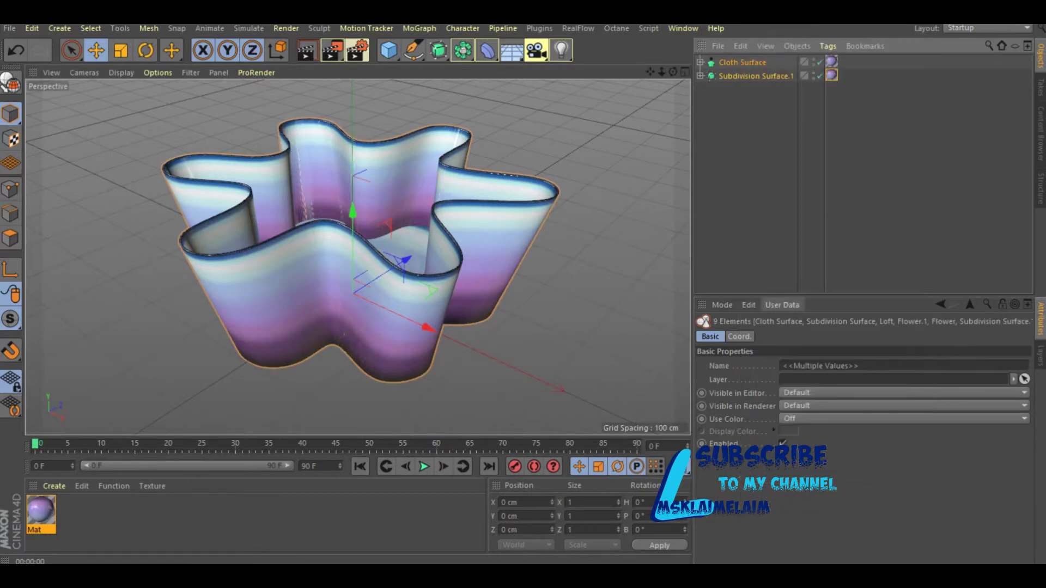
right_click(744, 76)
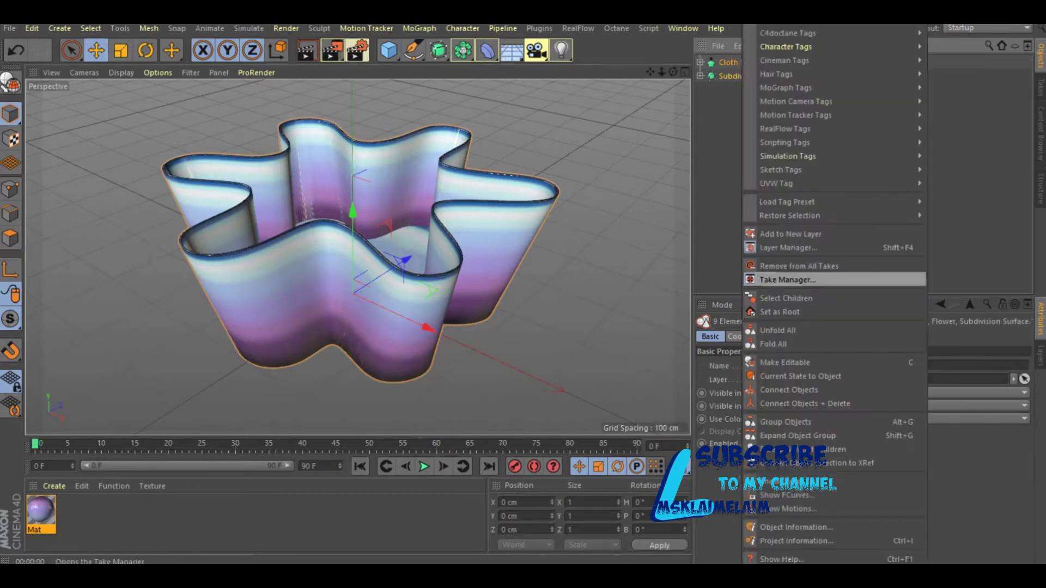
click(801, 403)
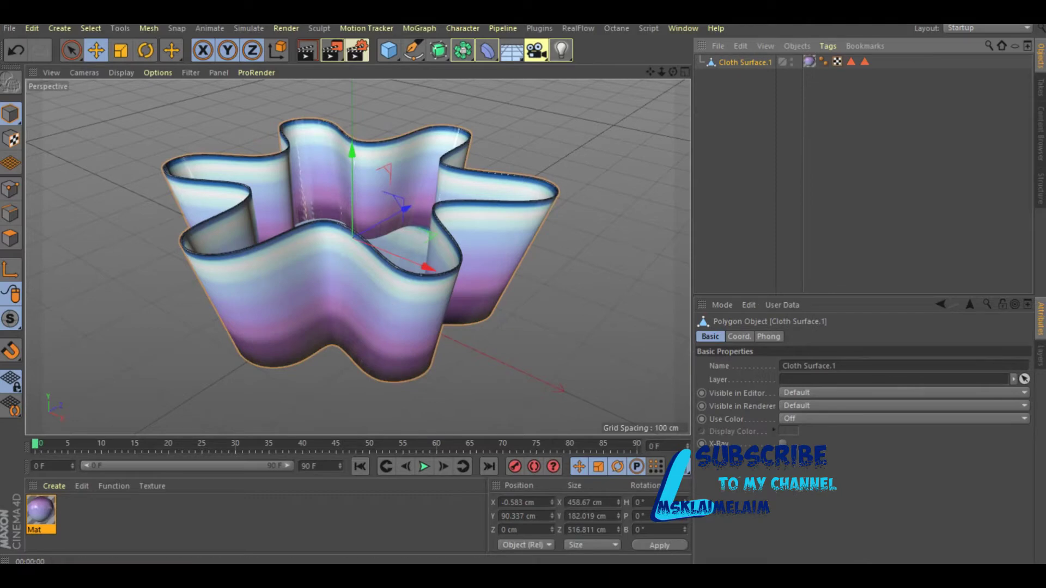
drag(389, 49, 665, 93)
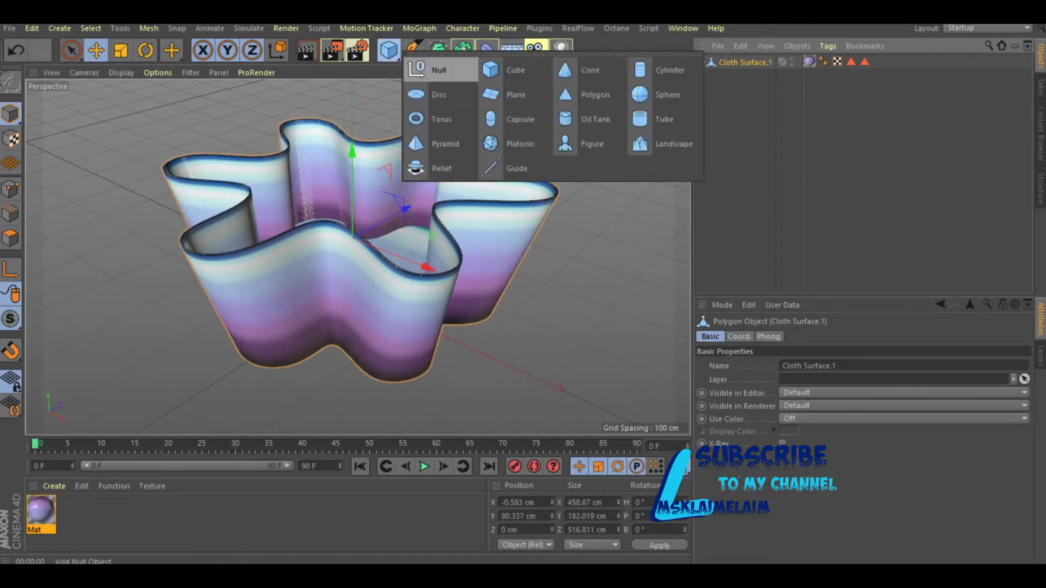
Step: Raise the sphere into the vase and set its radius to 60 cm with 30 segments
drag(352, 210, 353, 105)
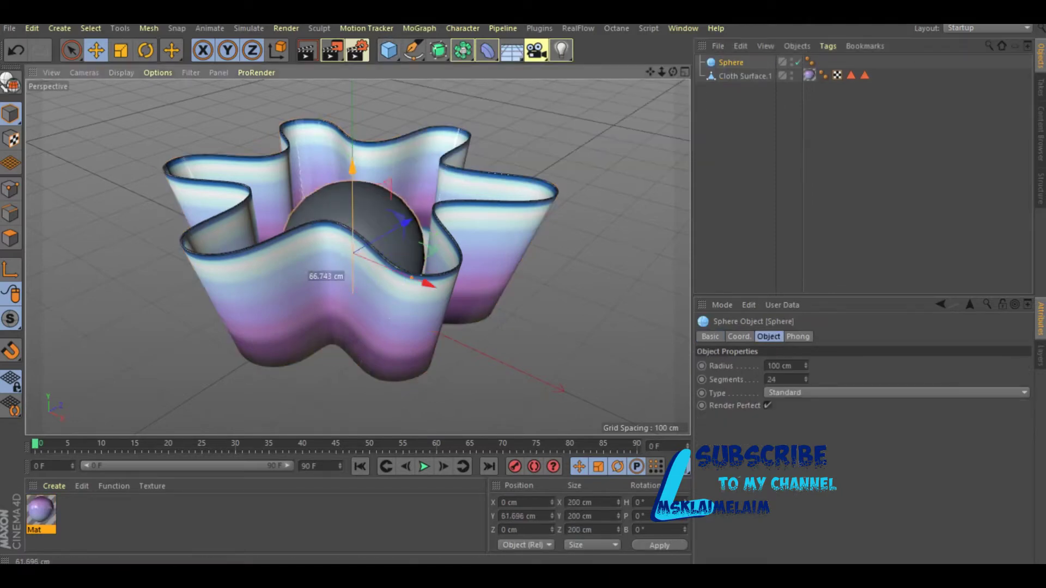
double_click(773, 366)
text(60)
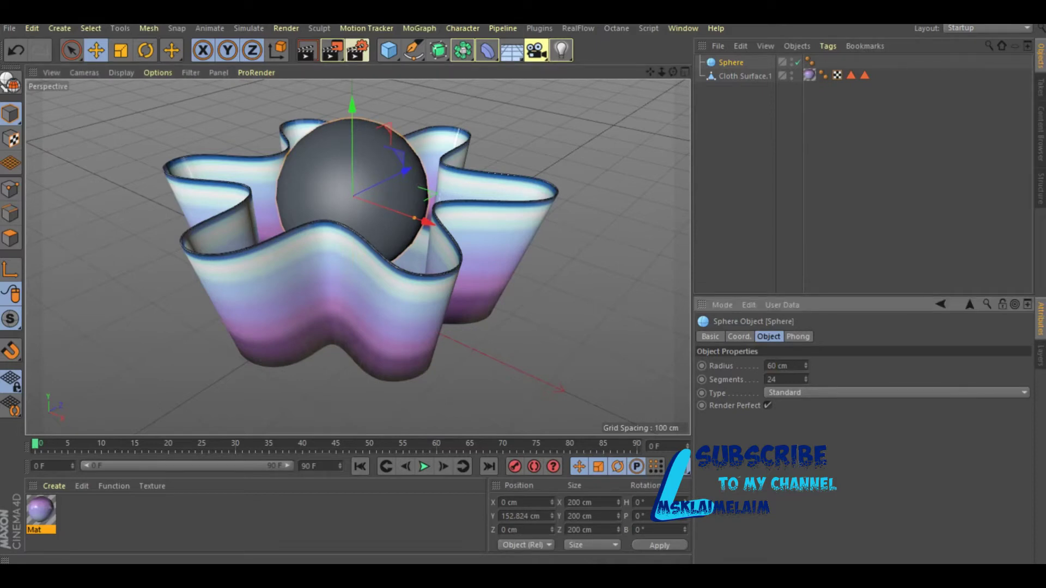
key(Tab)
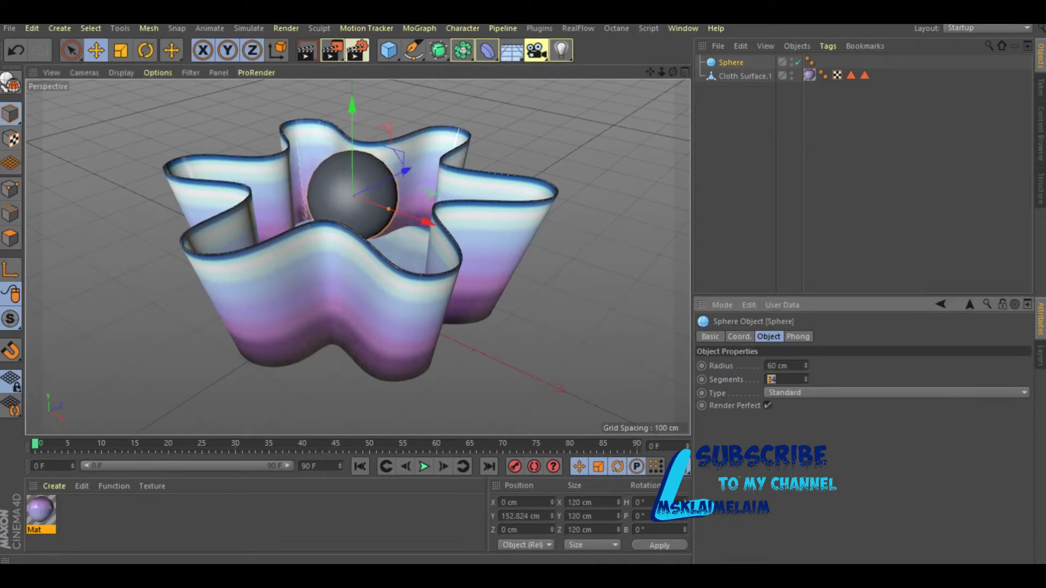
text(32)
key(ctrl+n)
Step: Open Mat.1 and load the Gradient preset into its Color channel
double_click(74, 512)
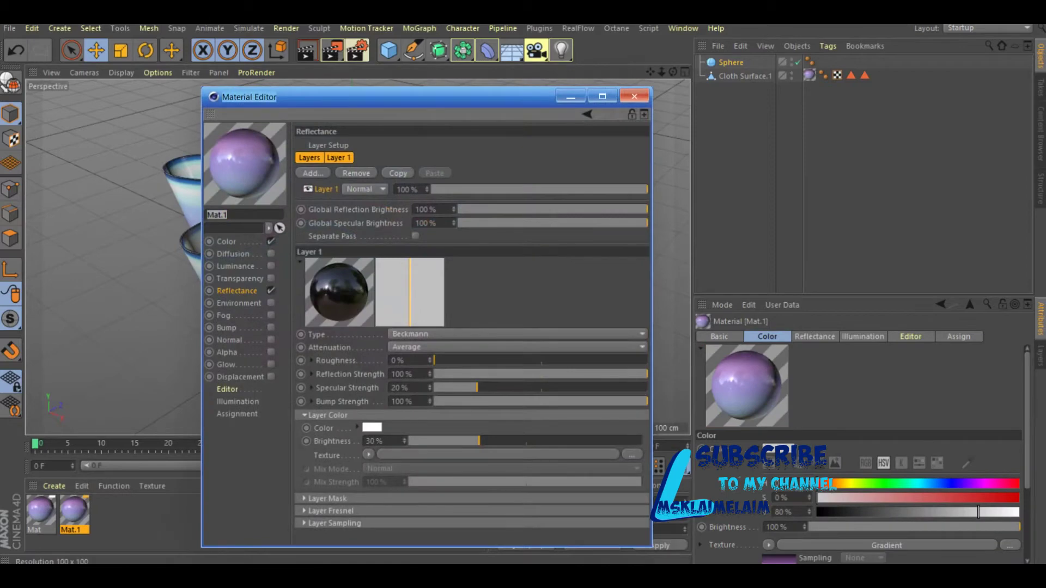
click(226, 241)
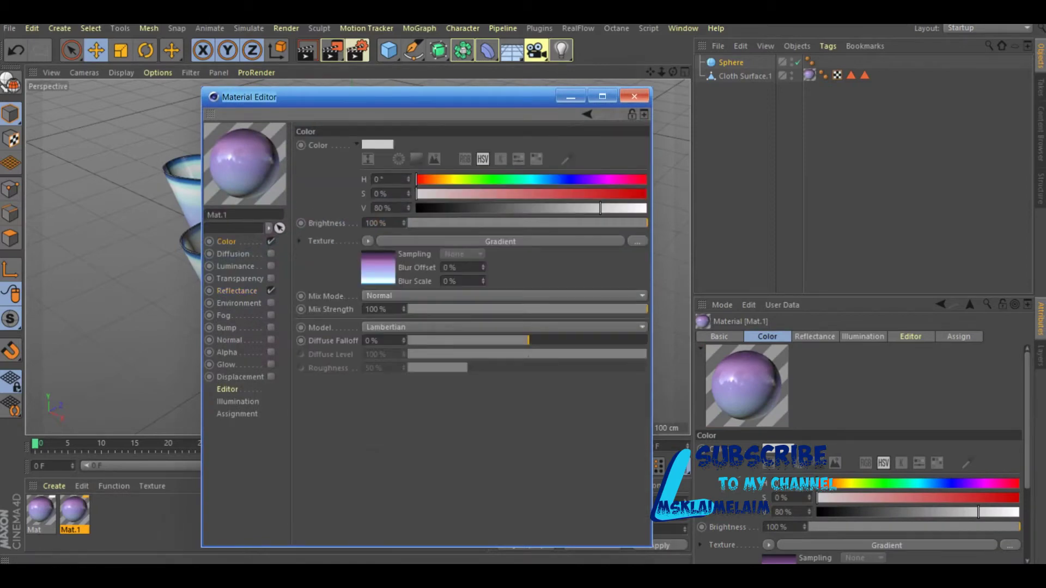
click(500, 242)
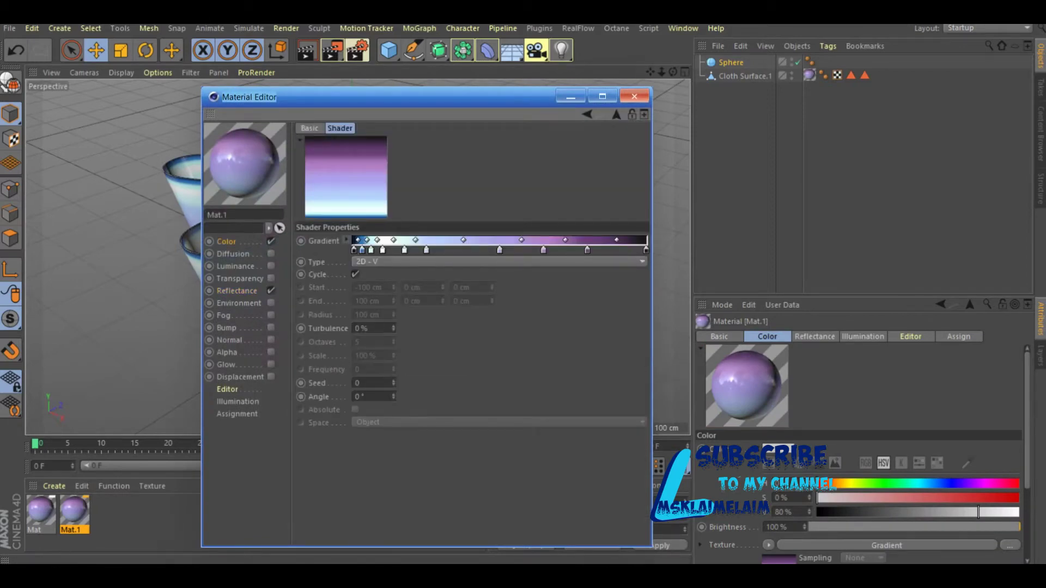
click(346, 240)
click(385, 382)
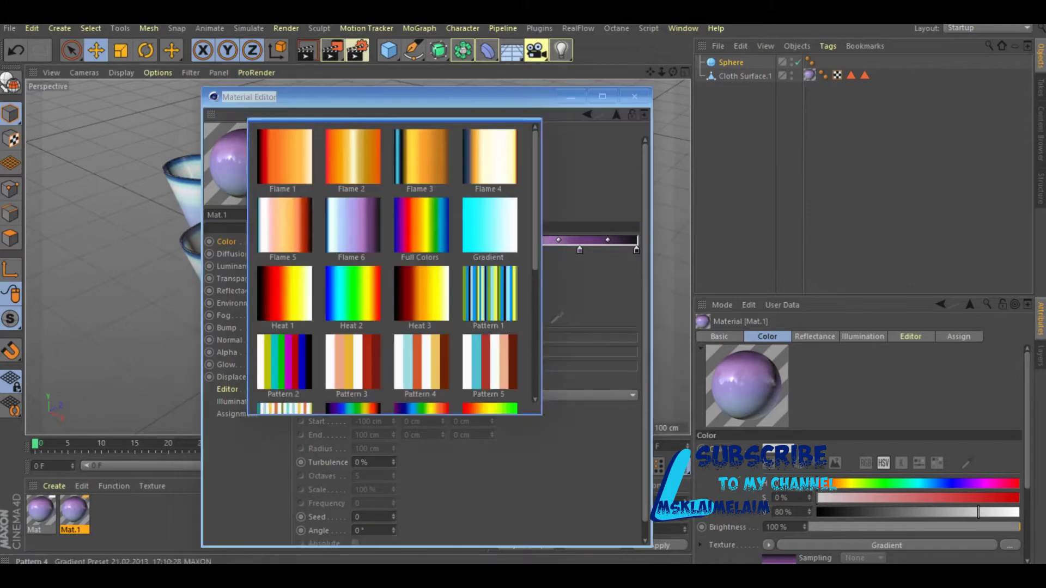
scroll(393, 272, down, 2)
scroll(392, 272, down, 2)
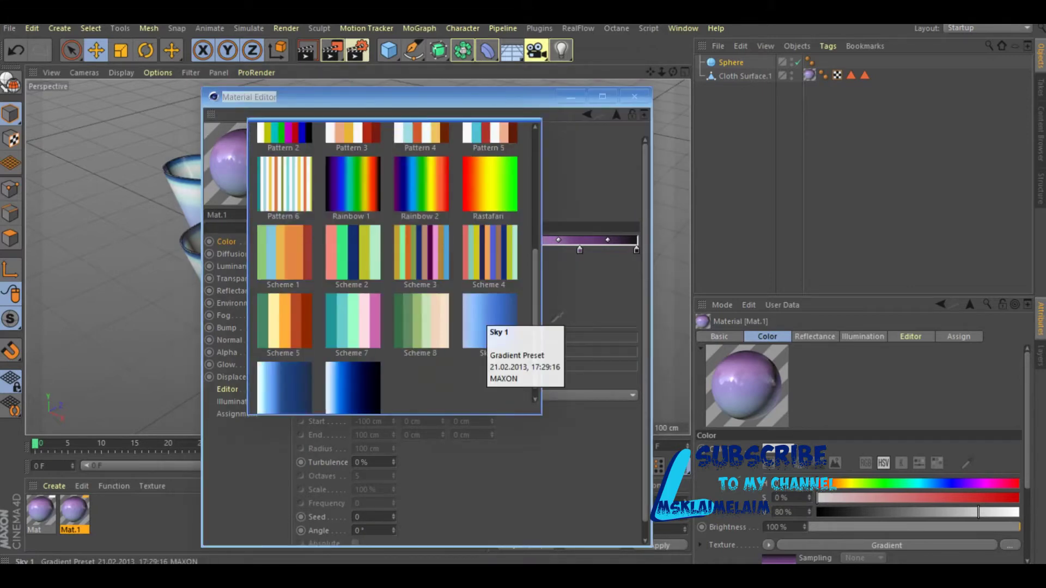
scroll(490, 305, up, 1)
scroll(490, 305, up, 1)
scroll(490, 306, up, 1)
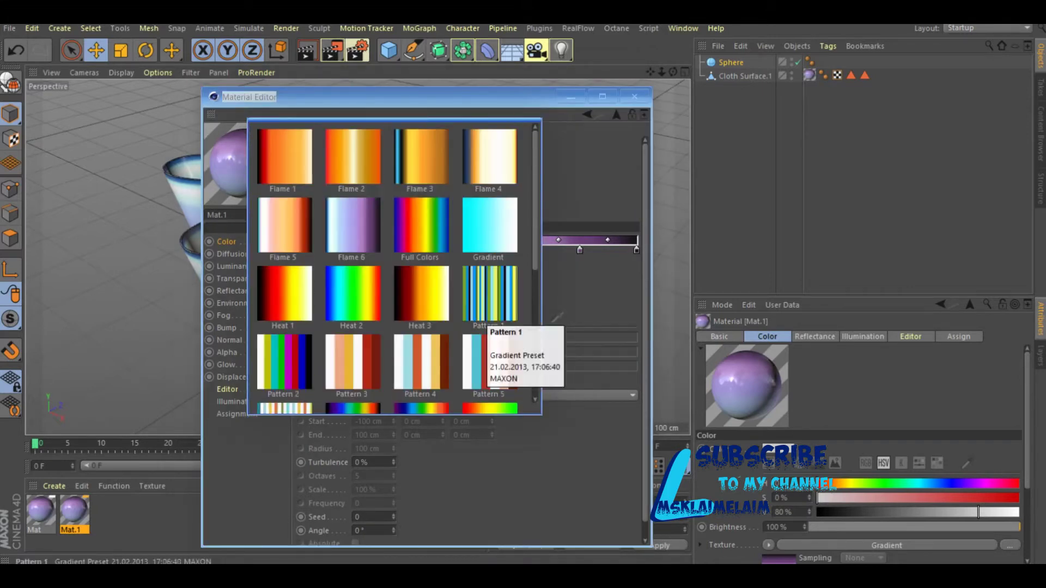
click(468, 226)
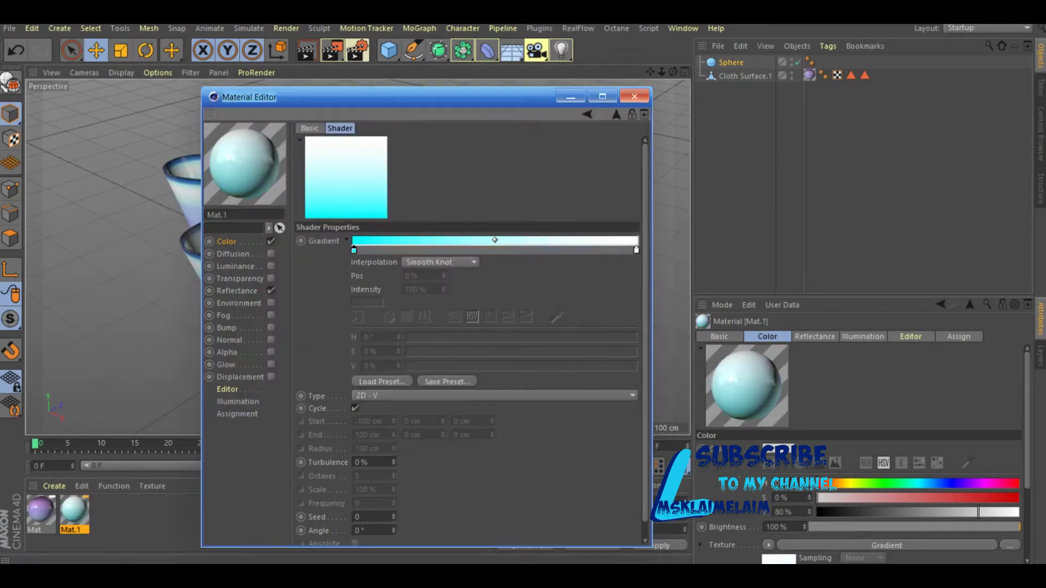
Step: Recolour the gradient knots to lilac (274/40/100) and pink (346/30/100)
double_click(354, 250)
mouse_move(381, 248)
mouse_down()
mouse_move(422, 249)
mouse_move(366, 263)
mouse_up()
click(331, 299)
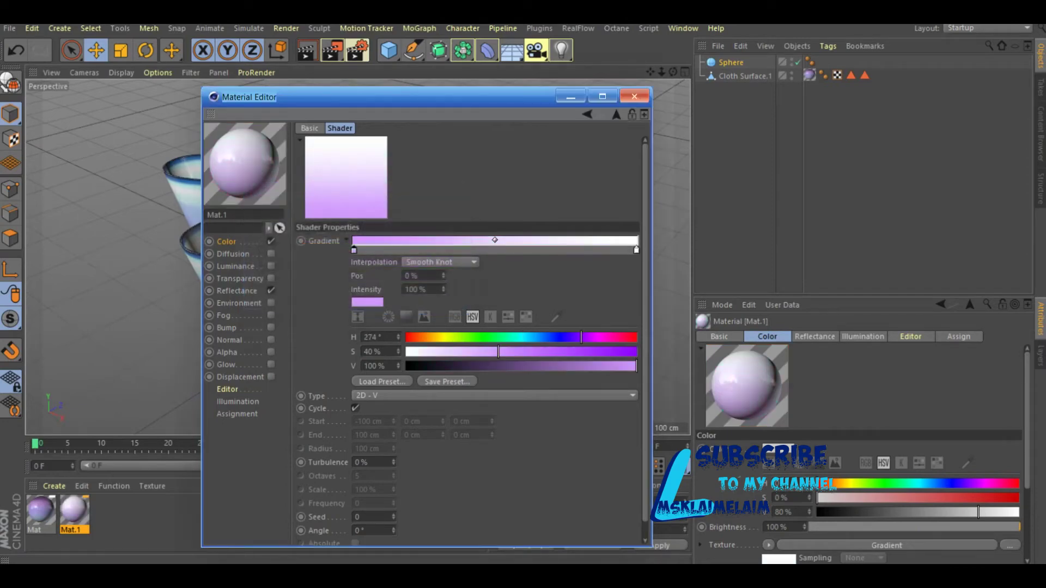
double_click(636, 250)
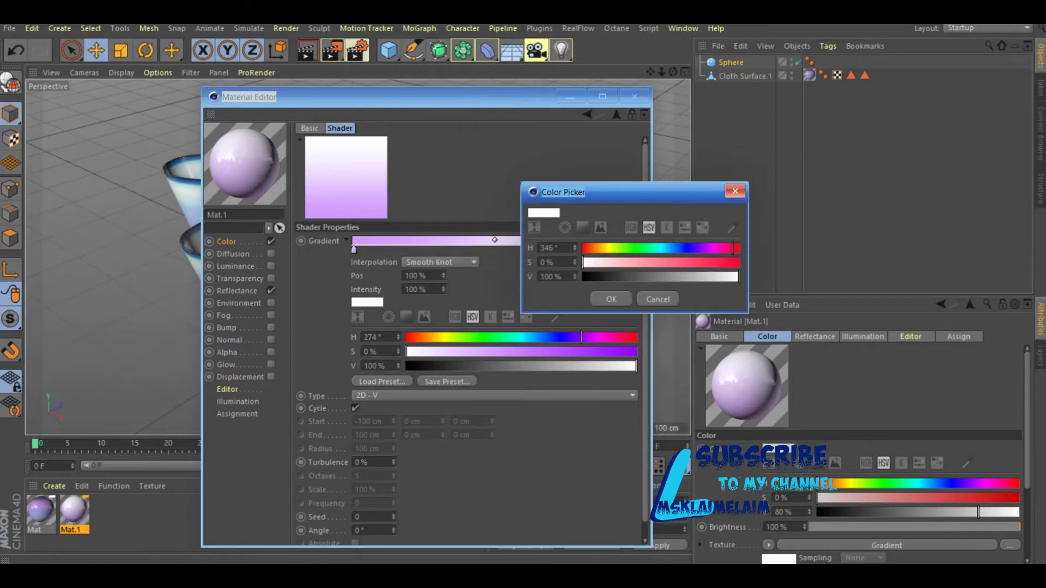
click(630, 262)
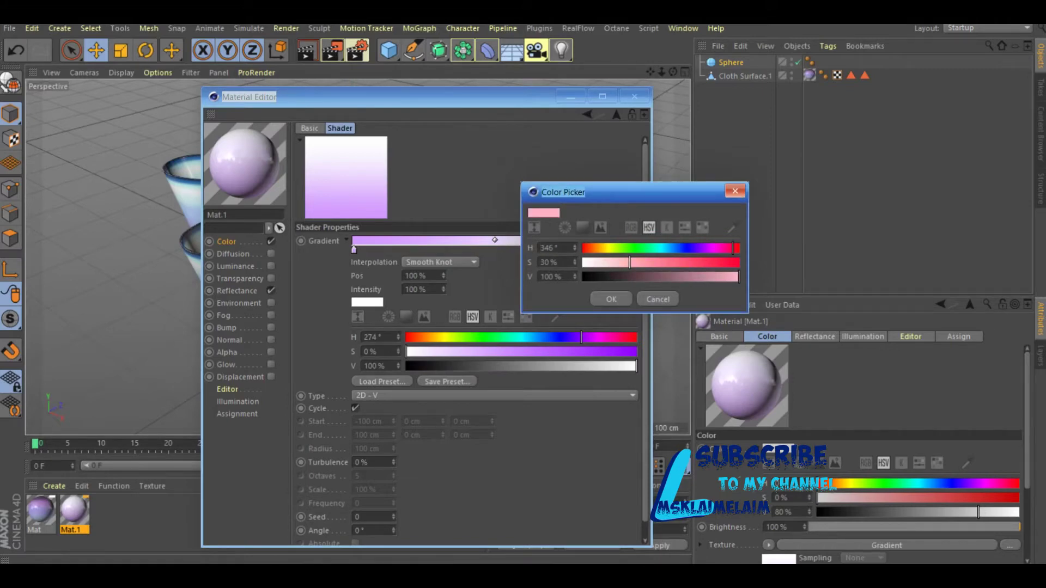
key(Return)
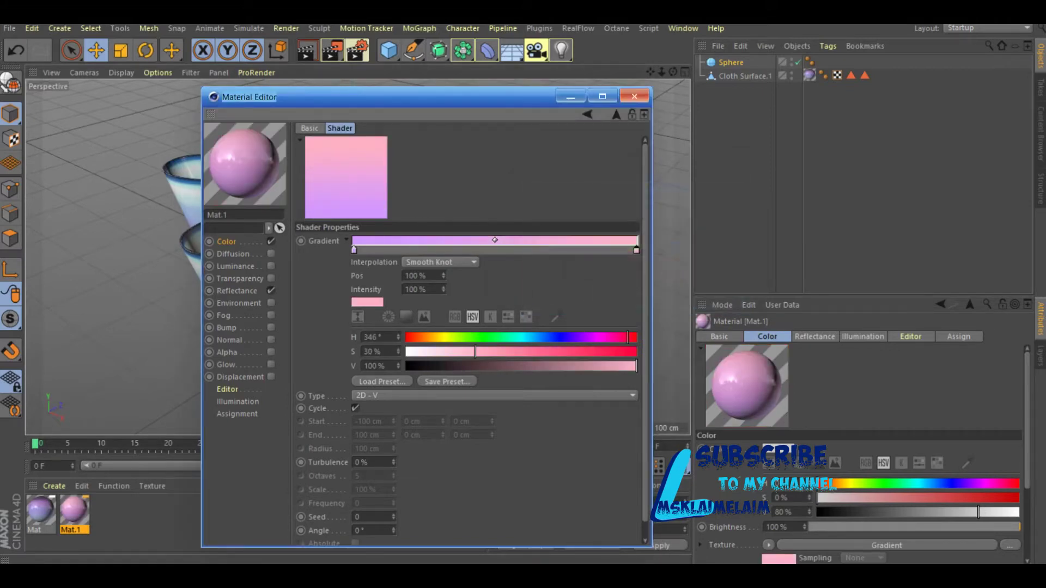
click(634, 96)
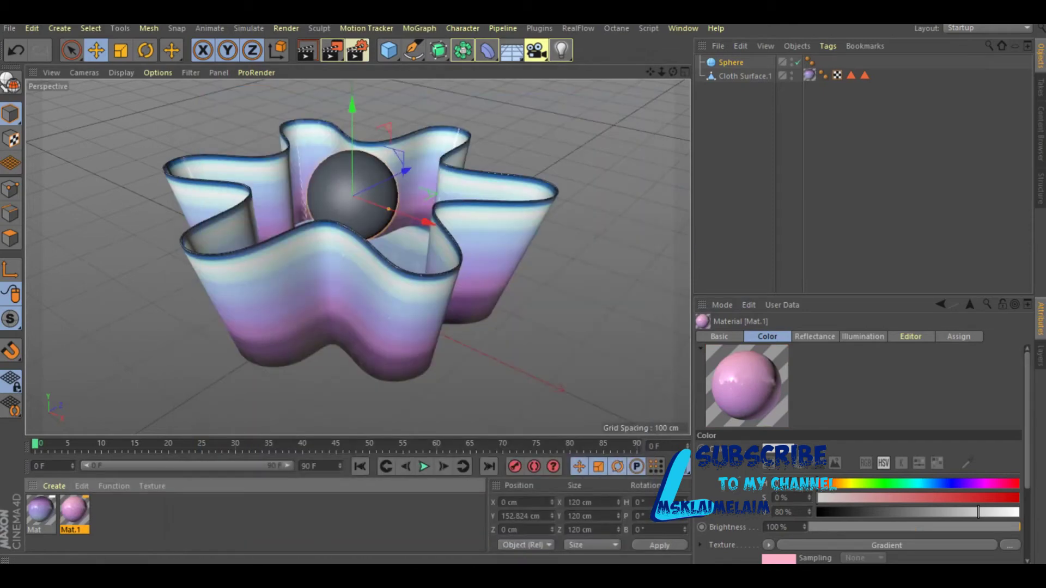
Step: Apply Mat.1 to the sphere and raise it to Y 325.3 cm
drag(74, 512, 351, 196)
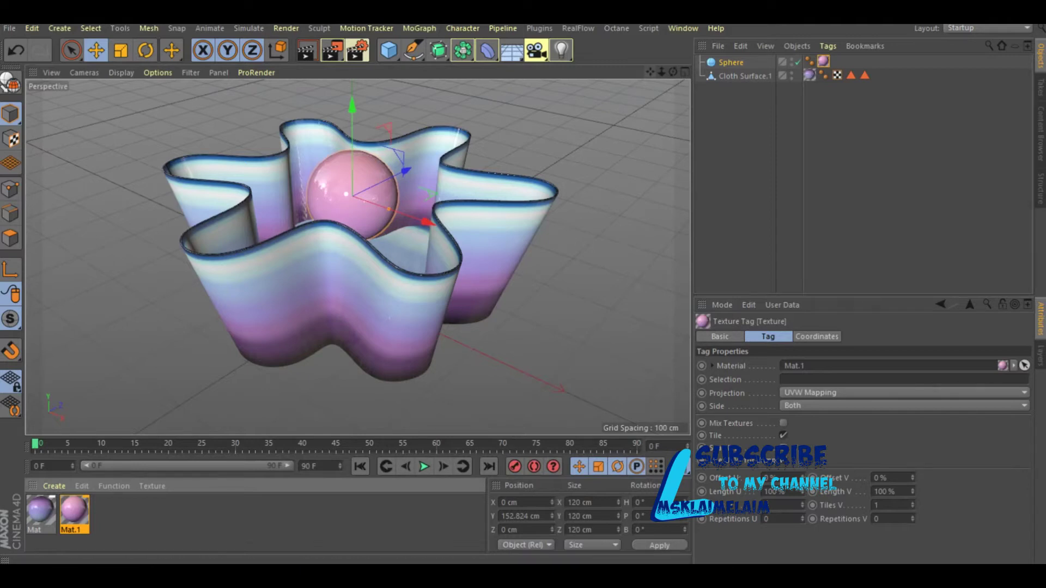
drag(352, 122, 353, 27)
scroll(392, 240, down, 3)
scroll(392, 240, down, 2)
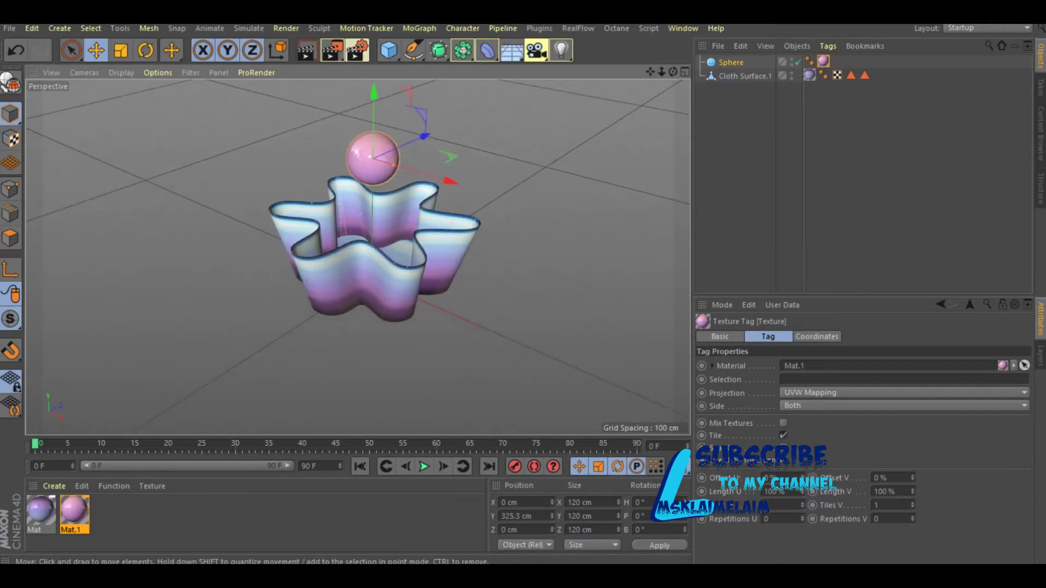
Step: Set the sphere's radius to 45 cm and recentre the view
click(731, 62)
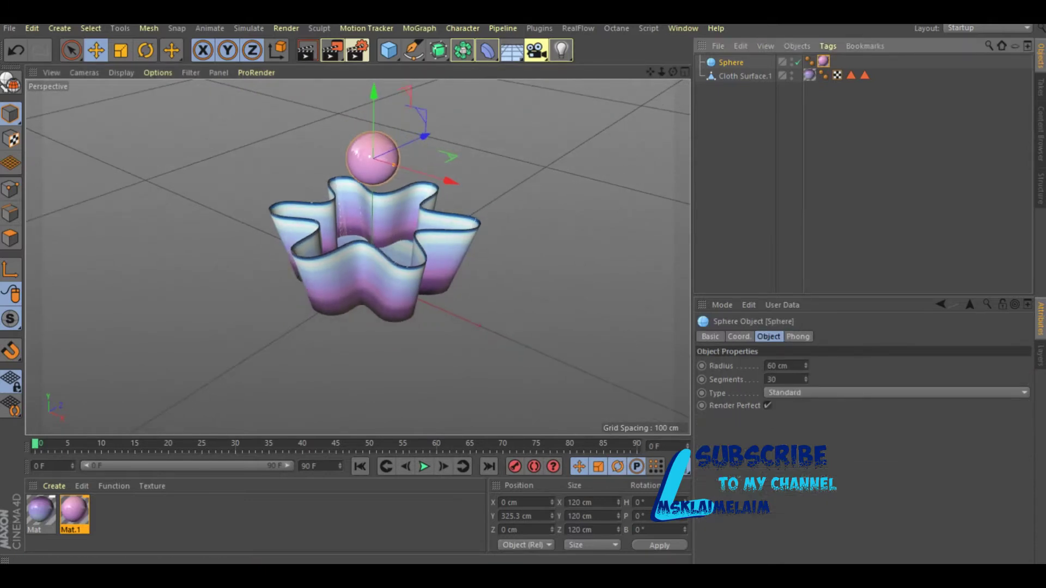
double_click(772, 365)
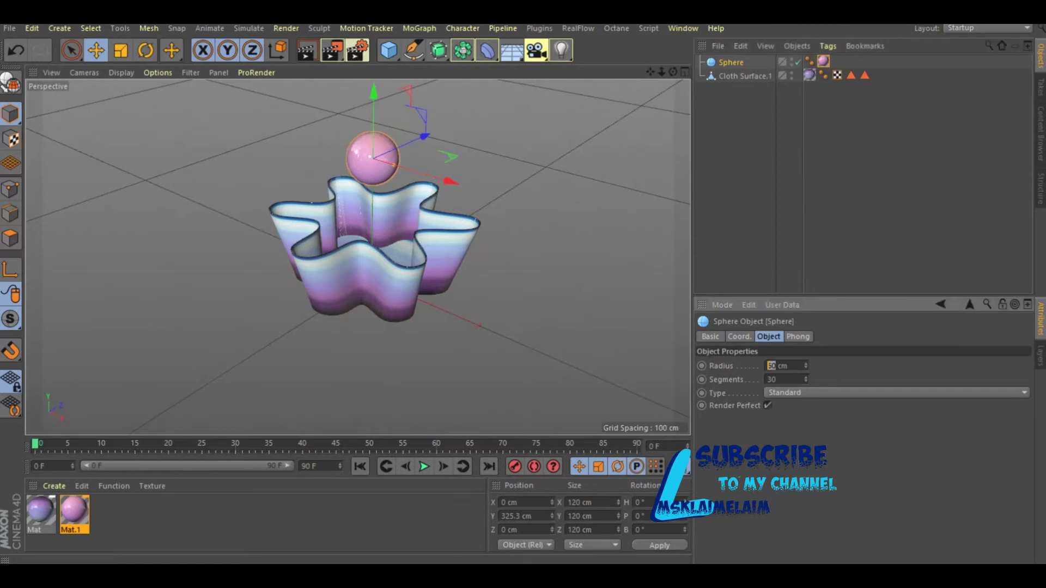
text(45)
key(Return)
key(Return)
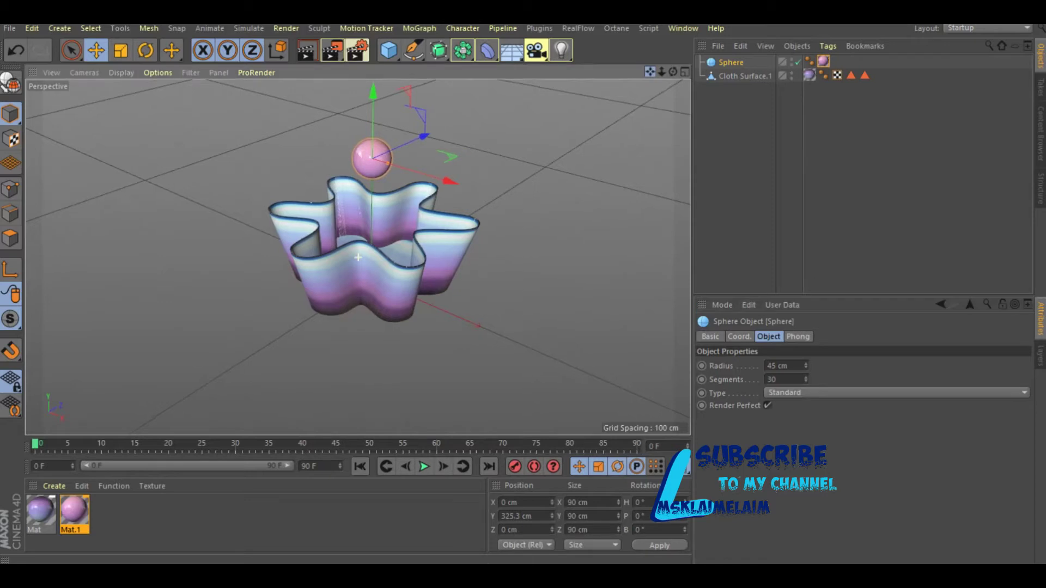
alt+middle_drag(372, 158, 341, 191)
alt+drag(340, 191, 339, 166)
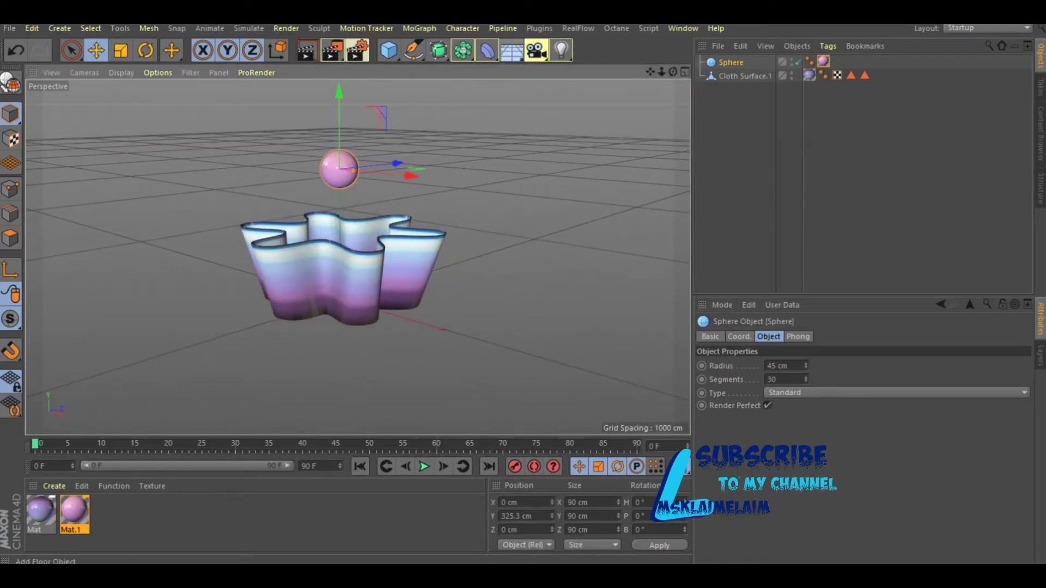
Step: Add a Floor at Y -57.867 cm with a Collider Body tag, then duplicate Mat.1 as Mat.2
click(512, 51)
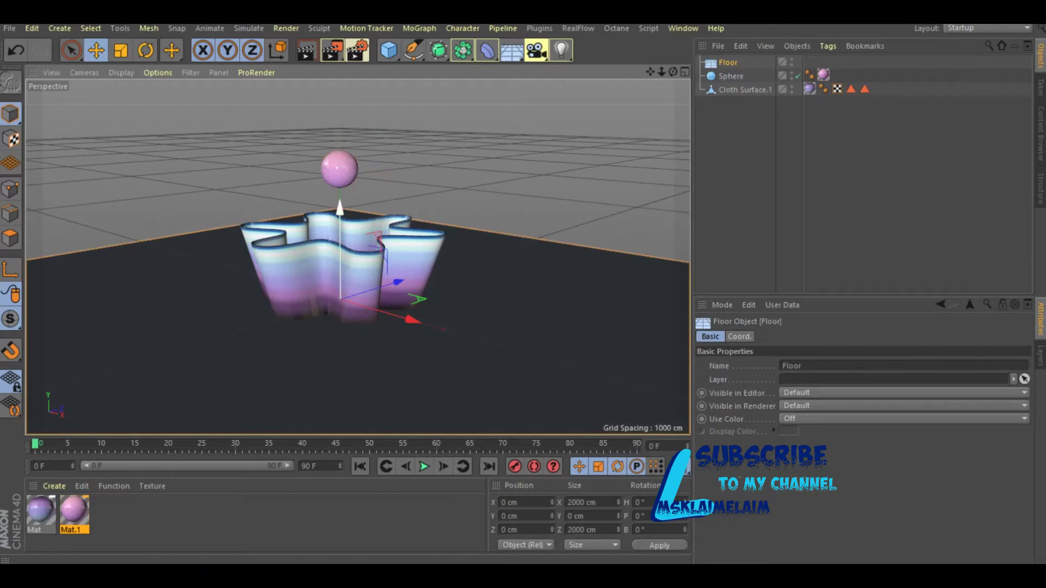
drag(339, 209, 339, 235)
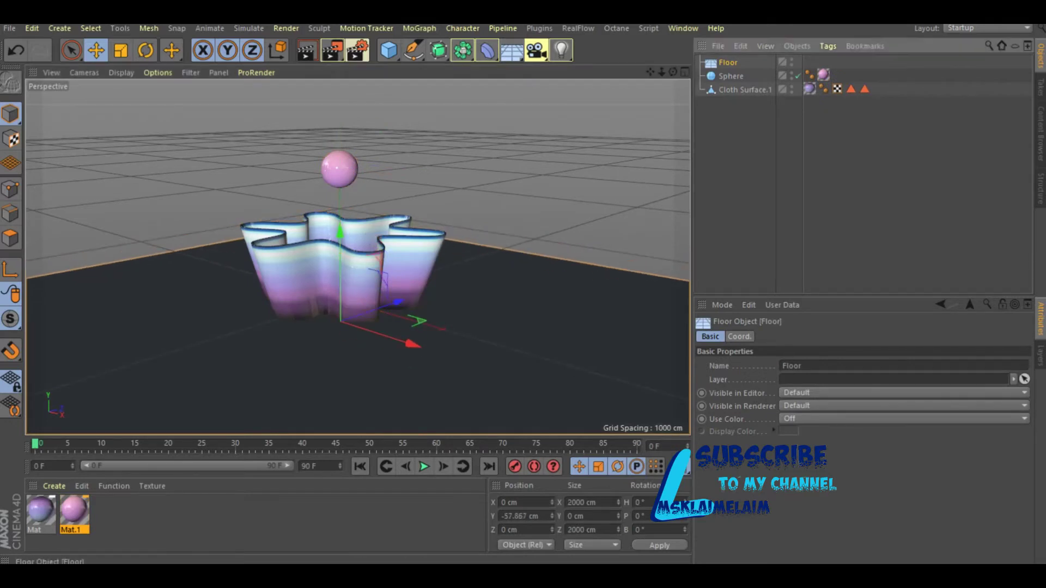
right_click(728, 62)
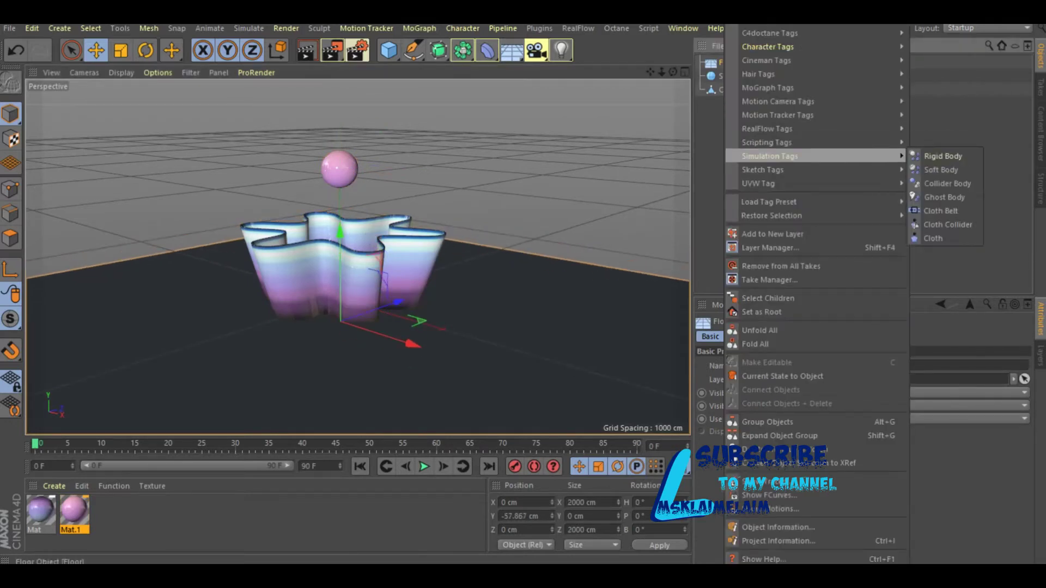
click(943, 183)
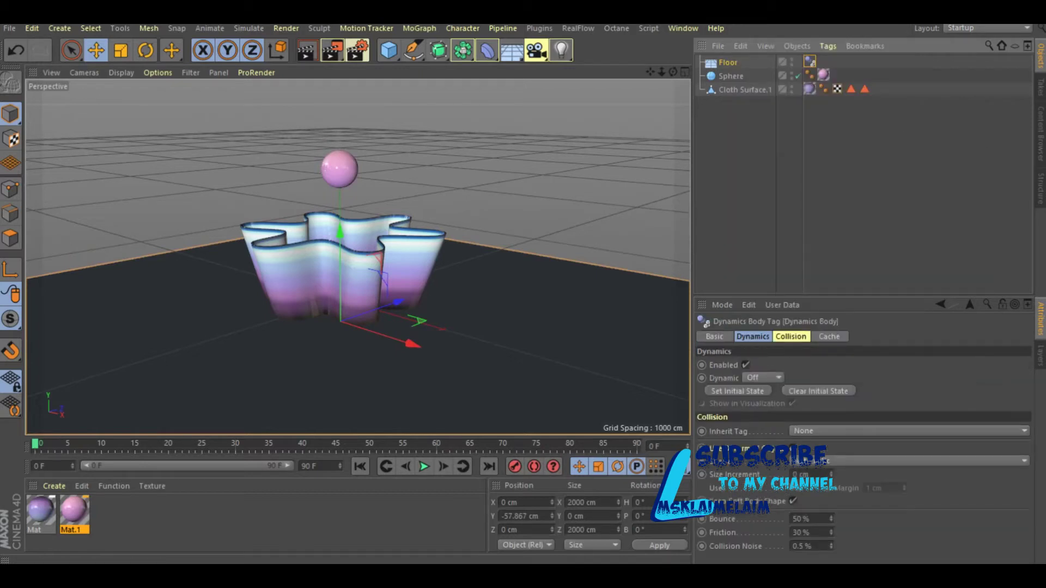
ctrl+drag(74, 512, 108, 512)
double_click(108, 512)
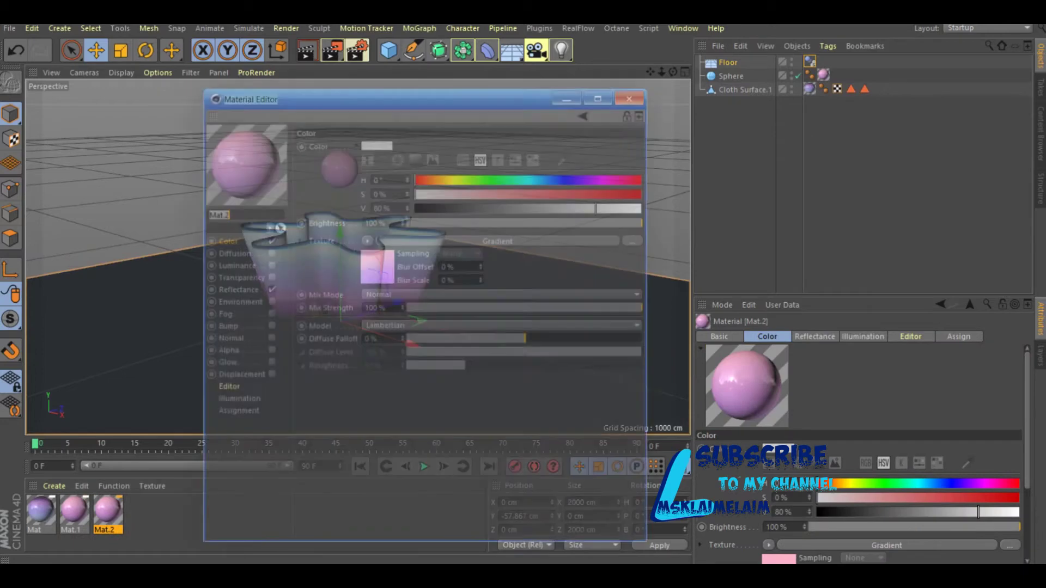
Step: Change Mat.2's left gradient knot to light blue (hue 213, saturation 48)
click(500, 241)
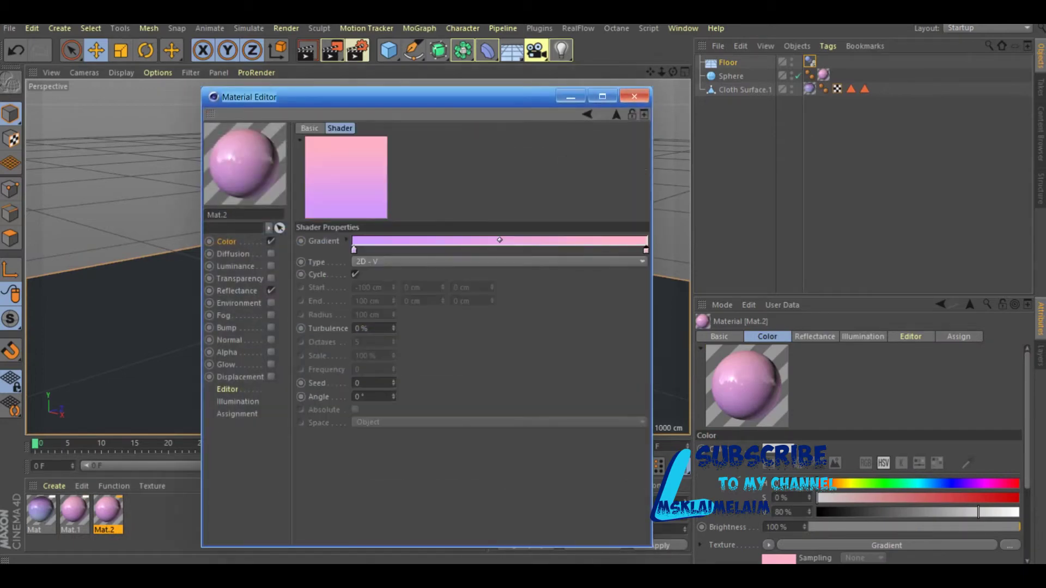
double_click(354, 250)
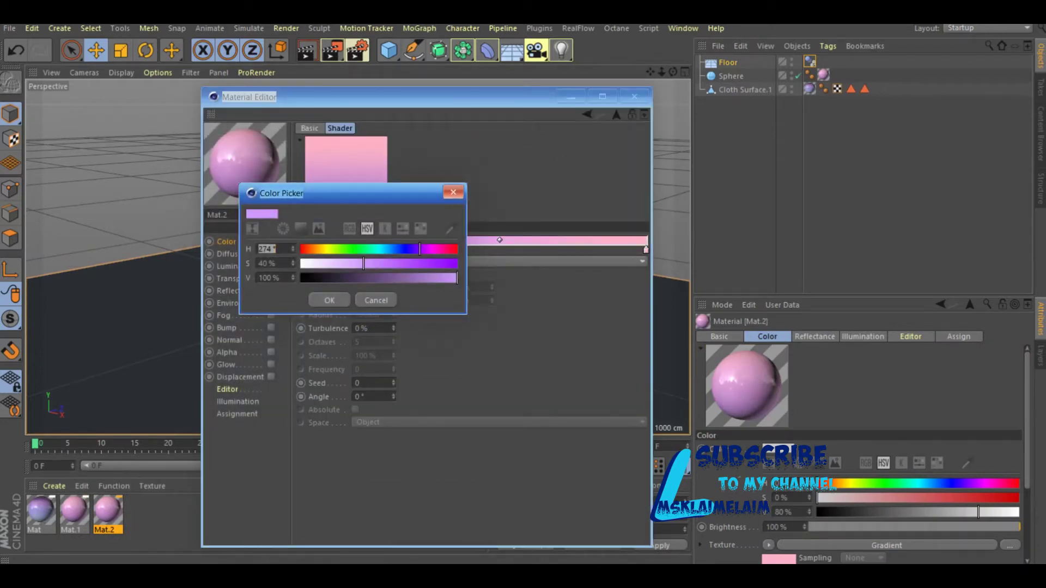
text(213)
key(Tab)
text(48)
key(Tab)
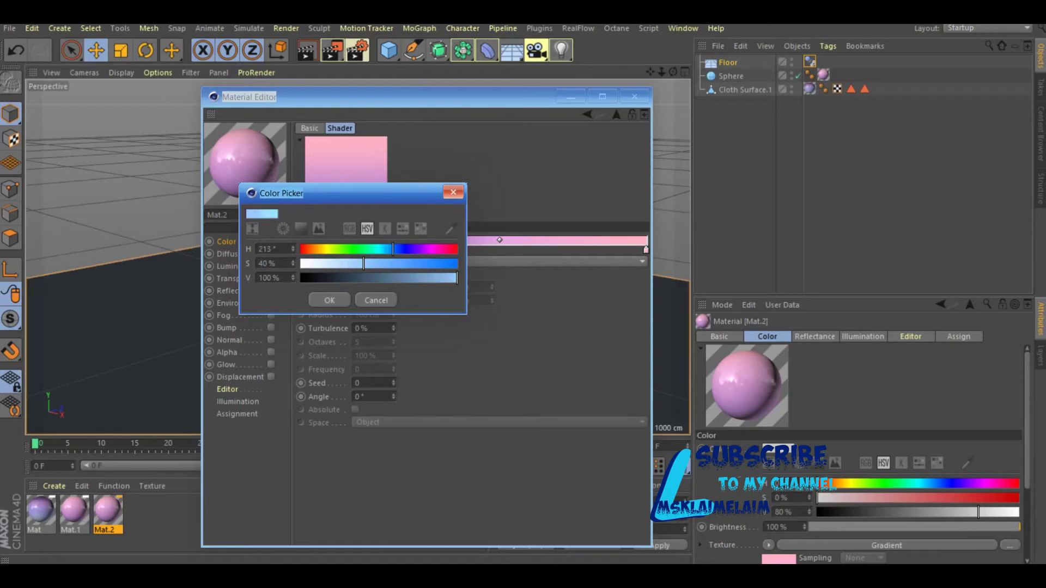
click(330, 301)
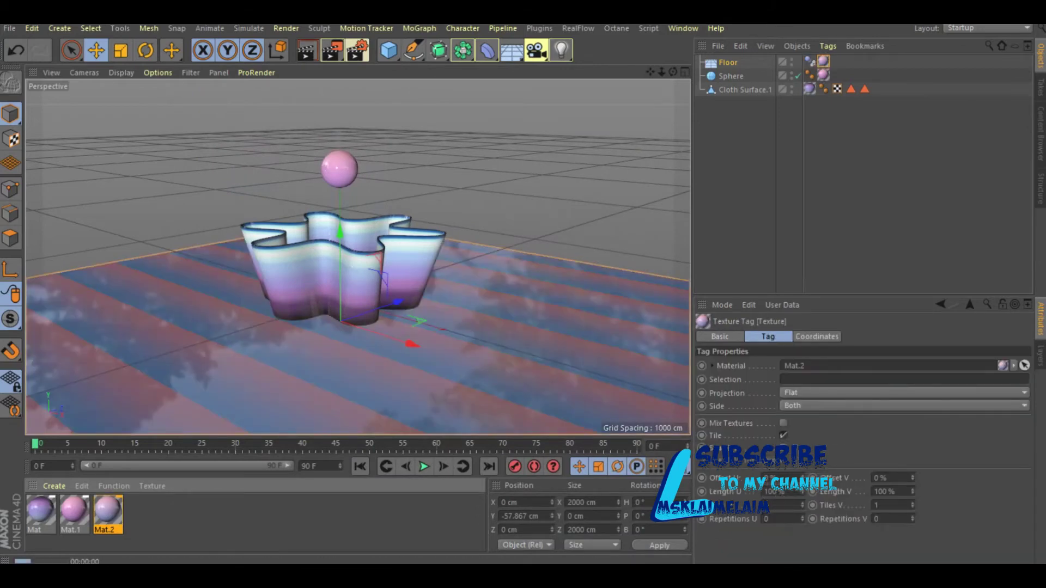
Step: Render a quick preview and add a Sky object to the scene
key(ctrl+r)
click(512, 49)
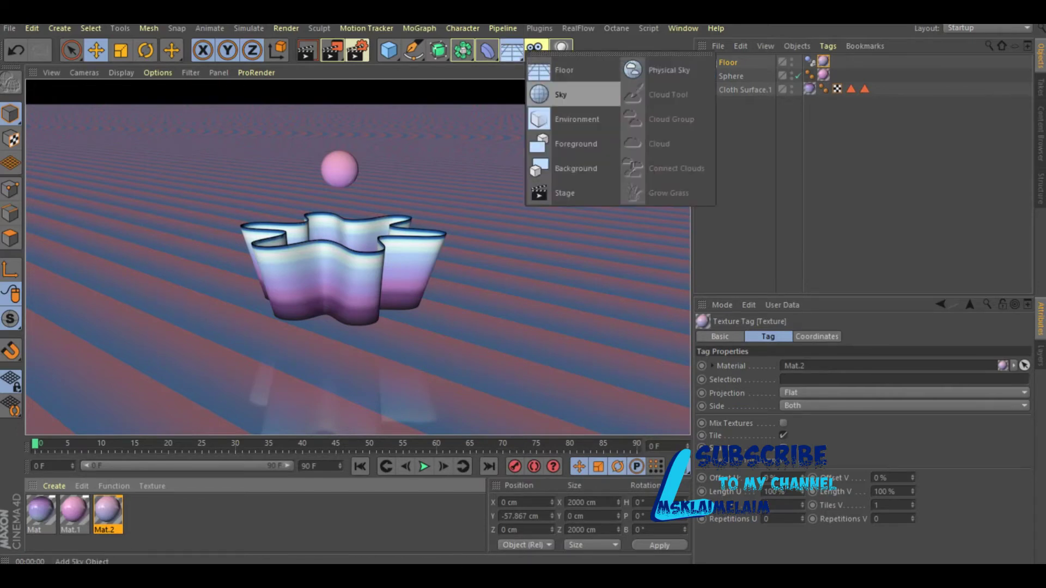
click(561, 94)
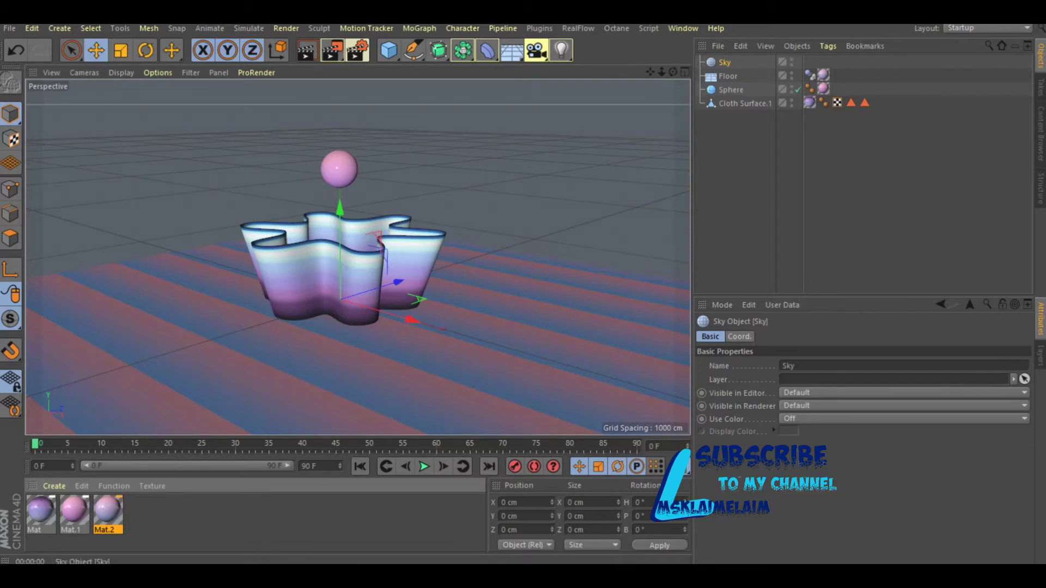
Step: Check the Sky's tag options without adding any, then show the merge/save object options
right_click(727, 63)
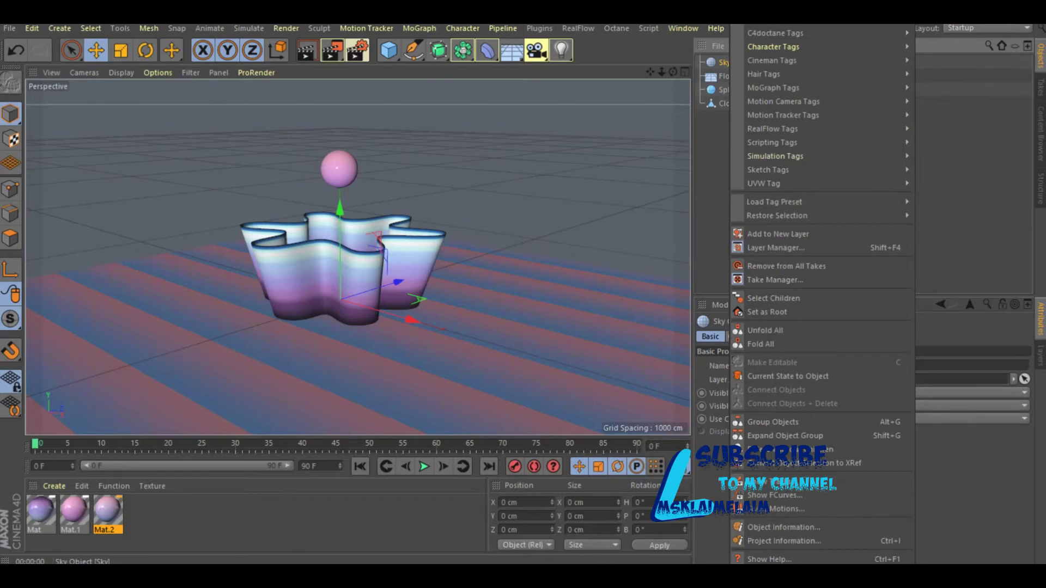
key(Escape)
right_click(717, 62)
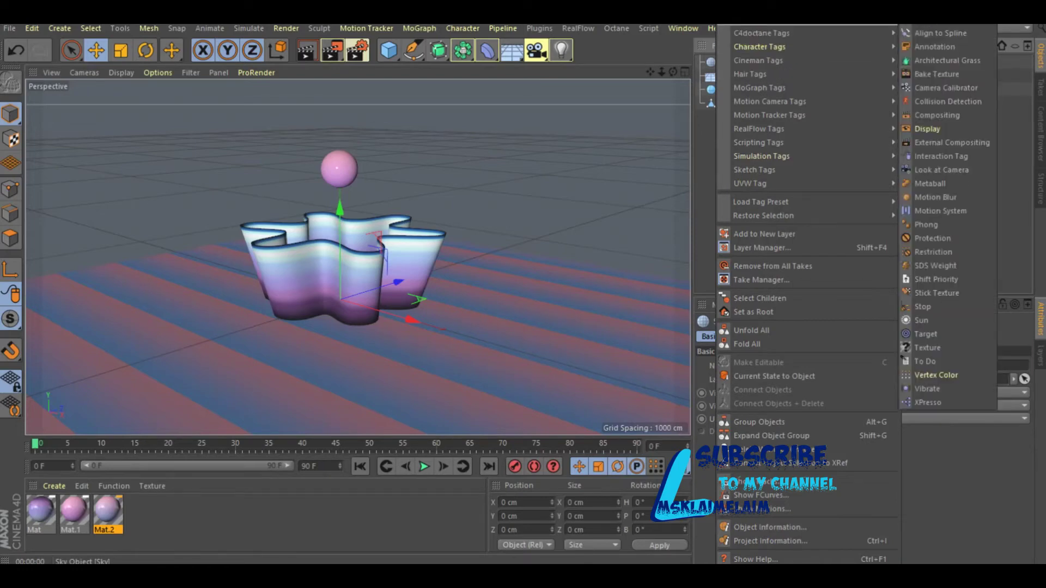
key(Escape)
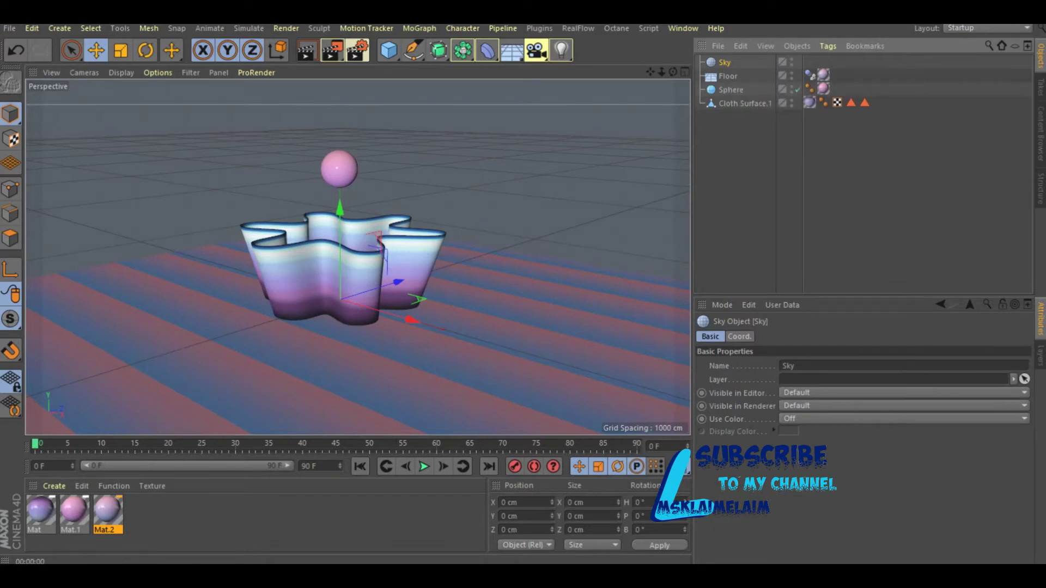
click(718, 46)
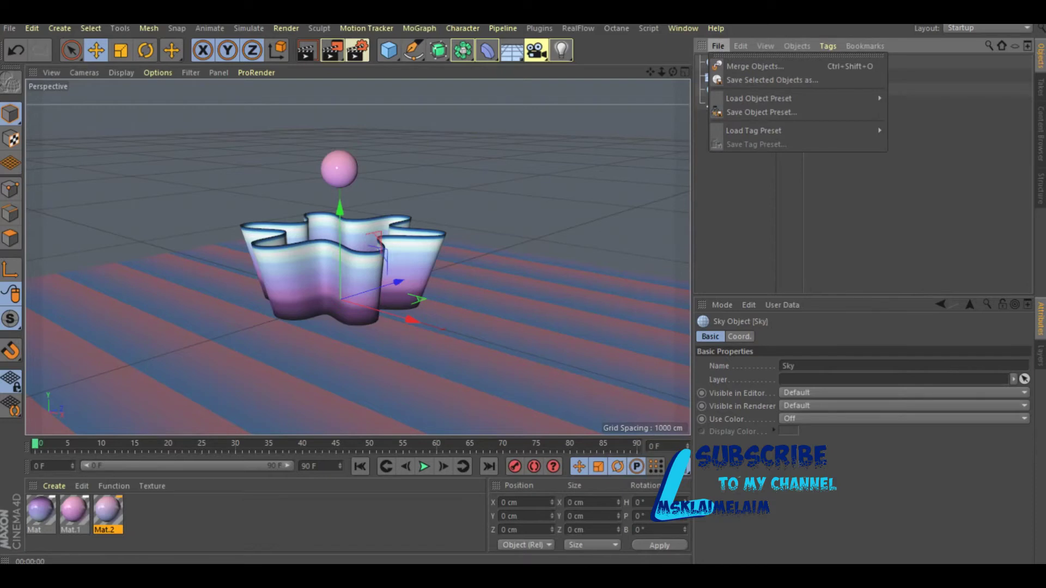
Step: Preview a render of the vase on the striped floor and add a MoGraph Cloner
key(Escape)
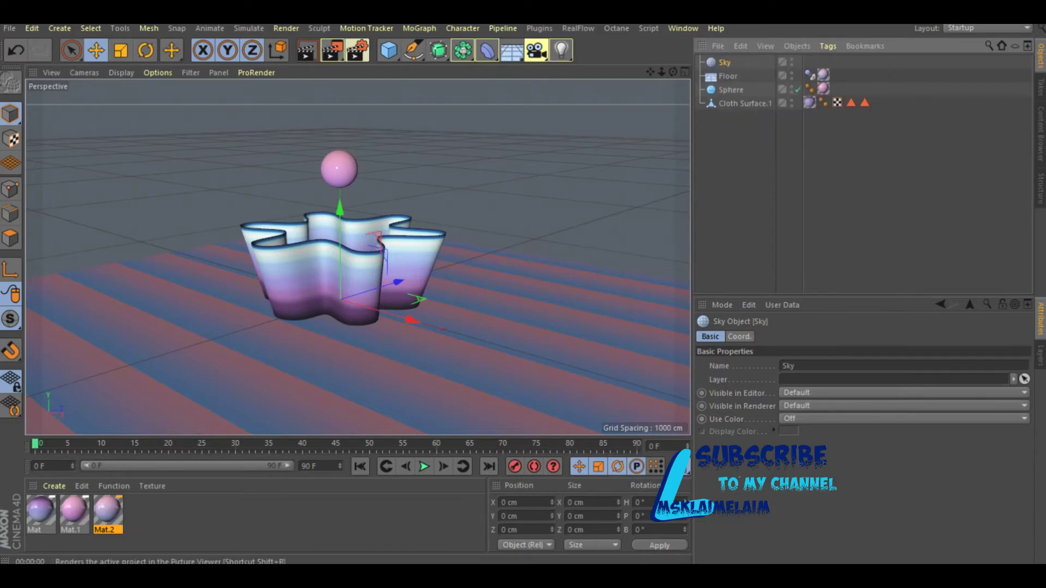
click(306, 50)
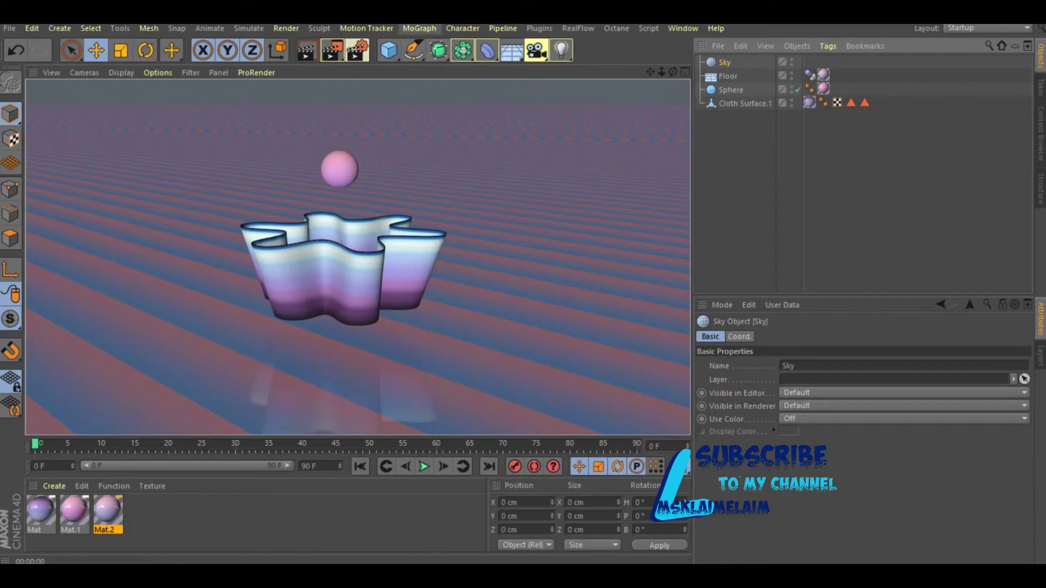
click(419, 28)
click(429, 177)
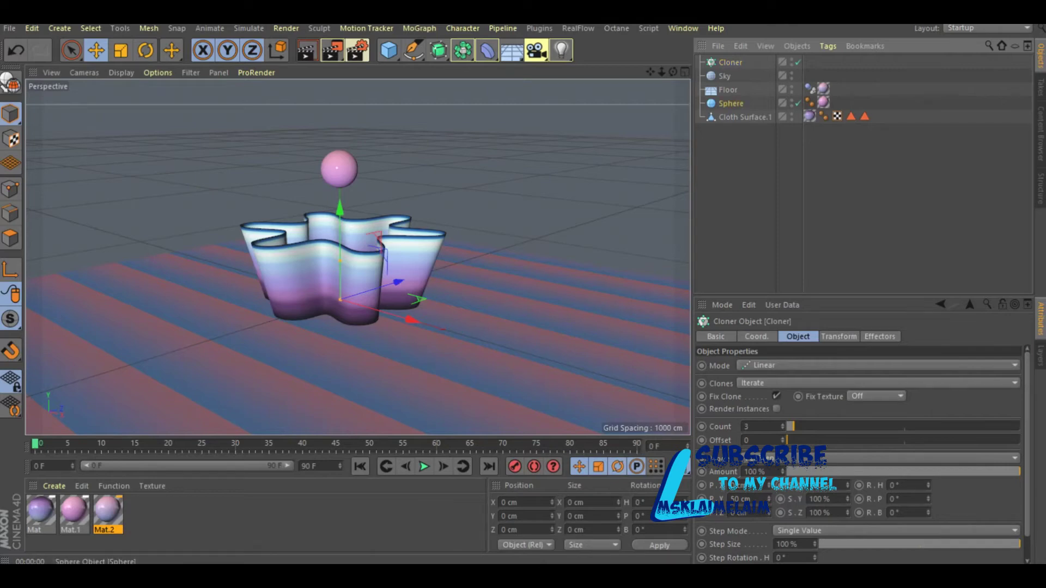
Step: Nest the Sphere under the Cloner, raise the Cloner, and set Mode to Grid Array
drag(730, 104, 730, 63)
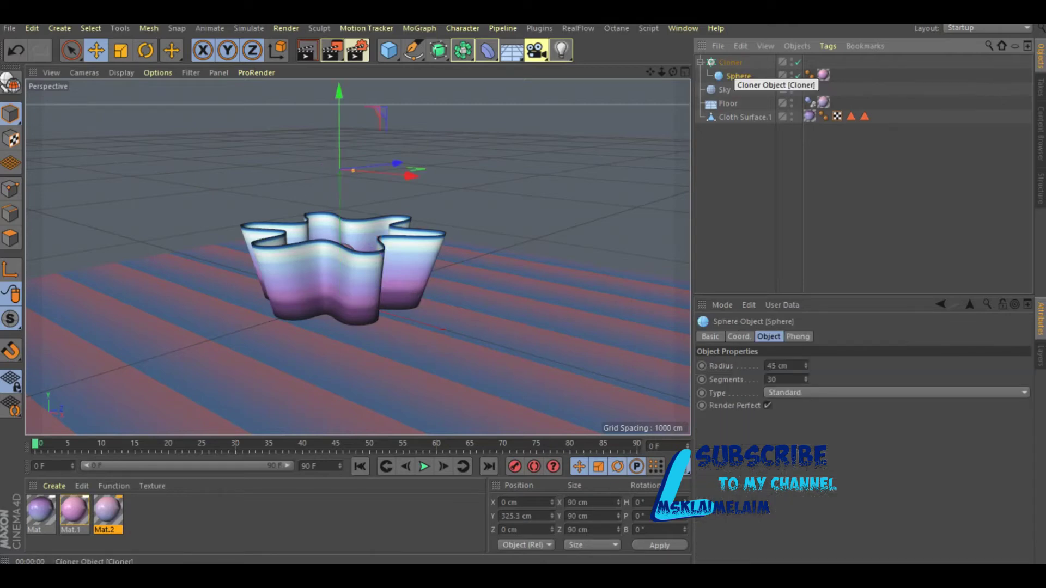
click(730, 62)
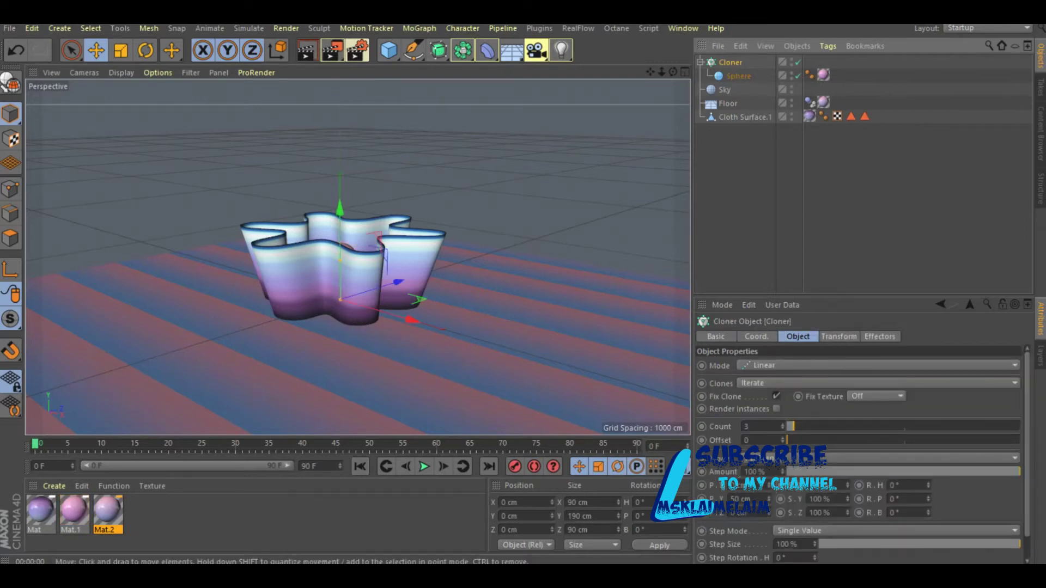
drag(340, 207, 339, 80)
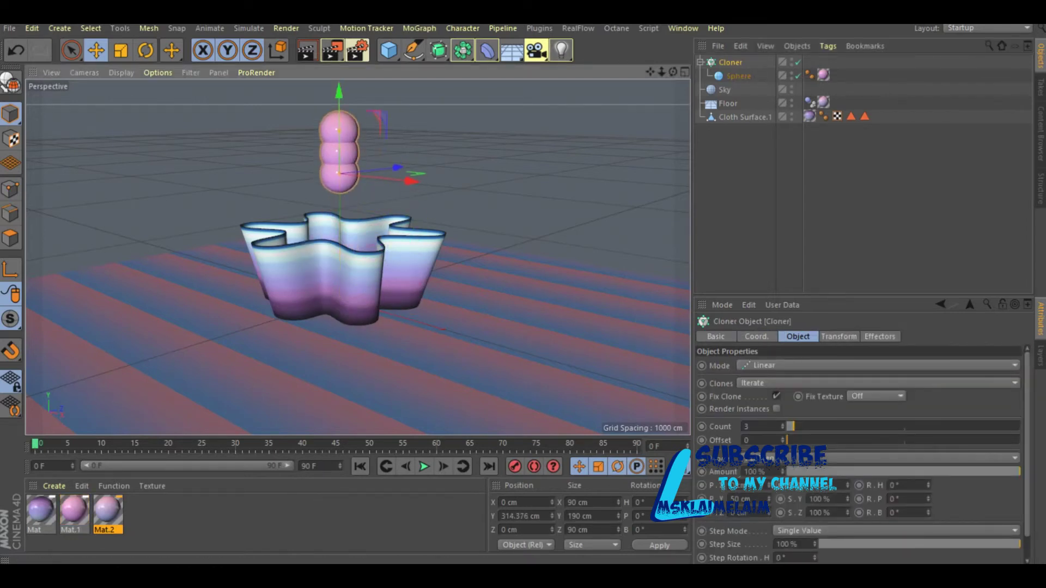
click(877, 365)
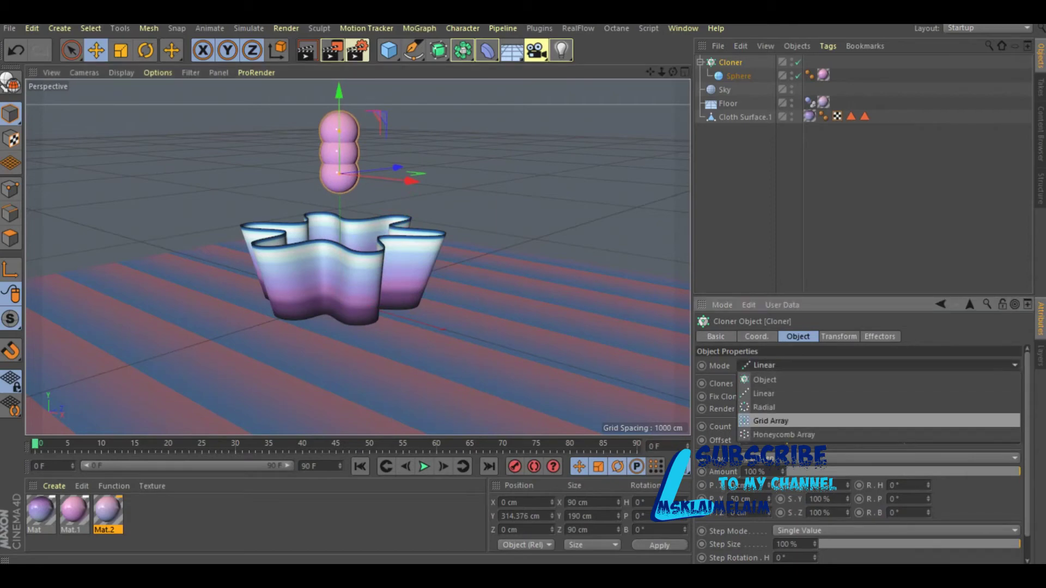
click(771, 420)
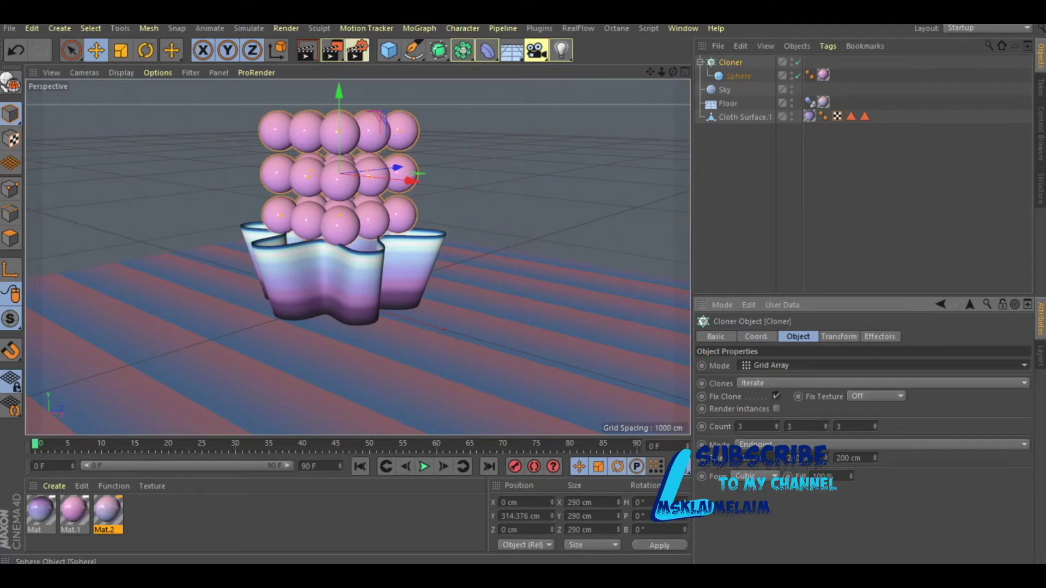
Step: Shrink the cloned Sphere's radius to 25 cm
click(738, 75)
double_click(772, 365)
text(25)
key(Return)
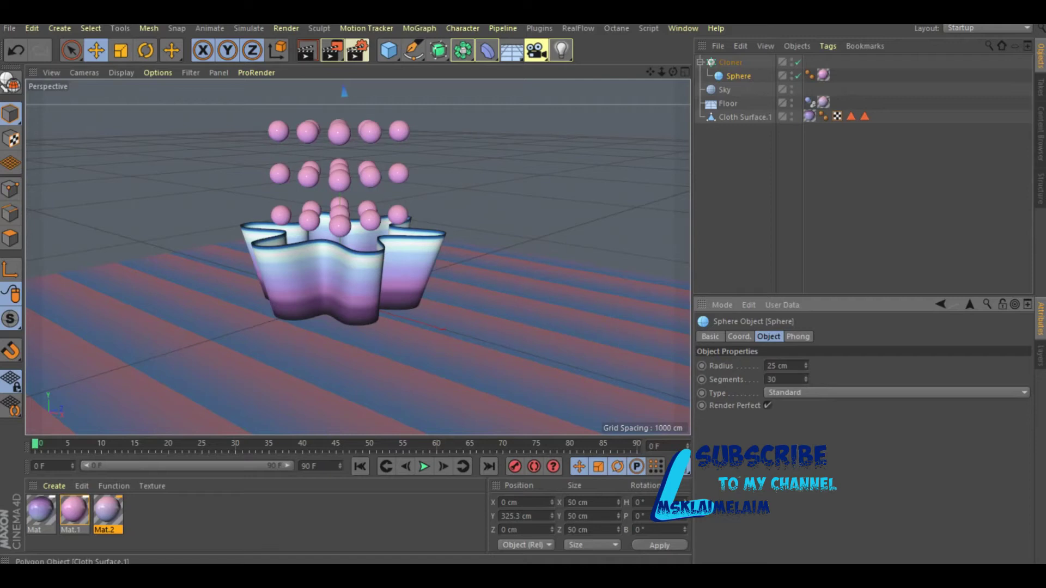
Step: Add a Rigid Body tag applied to children with Individual Elements set to All
right_click(738, 76)
mouse_move(781, 142)
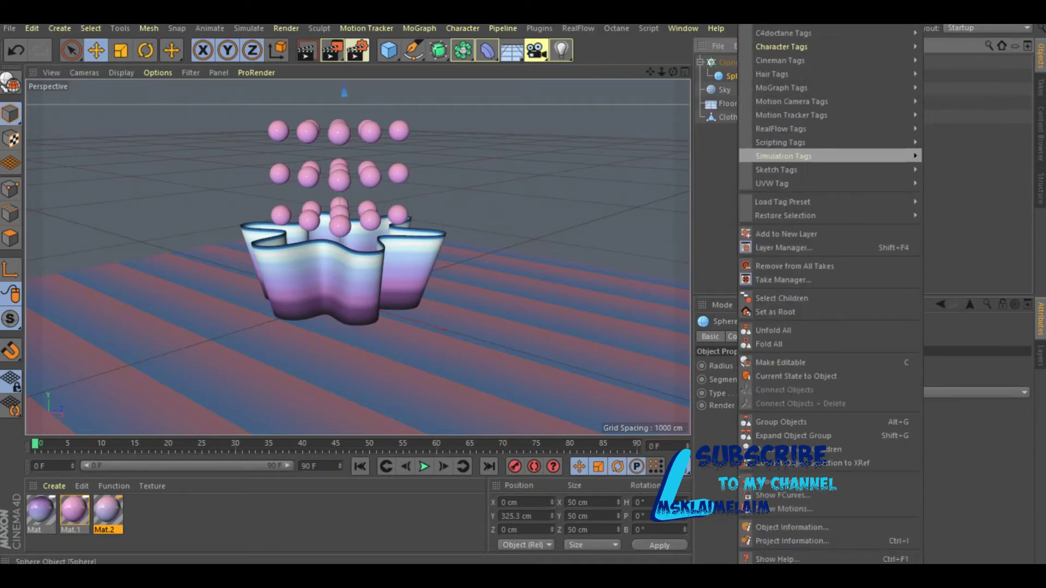
click(957, 157)
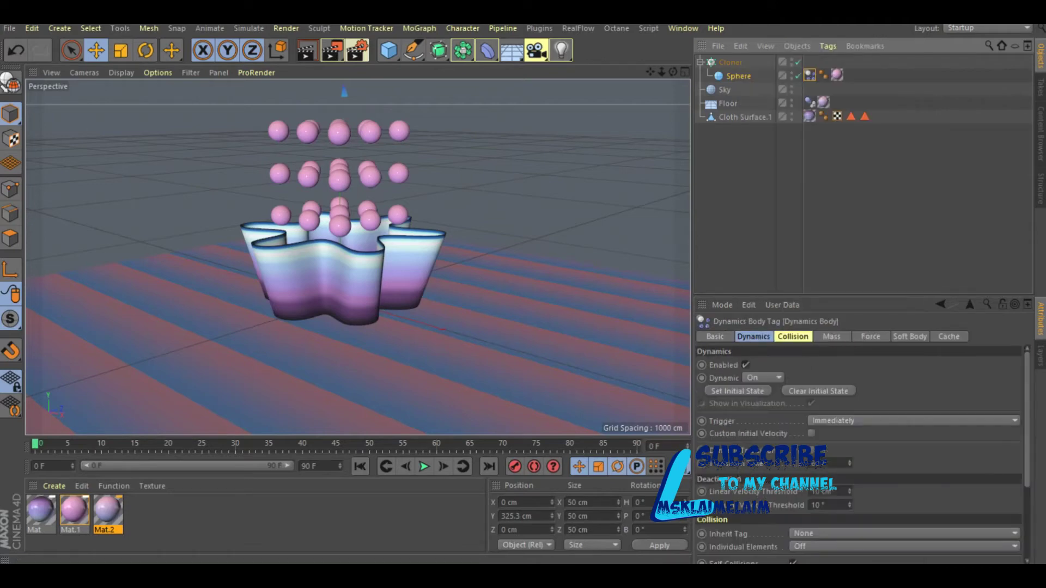
click(793, 337)
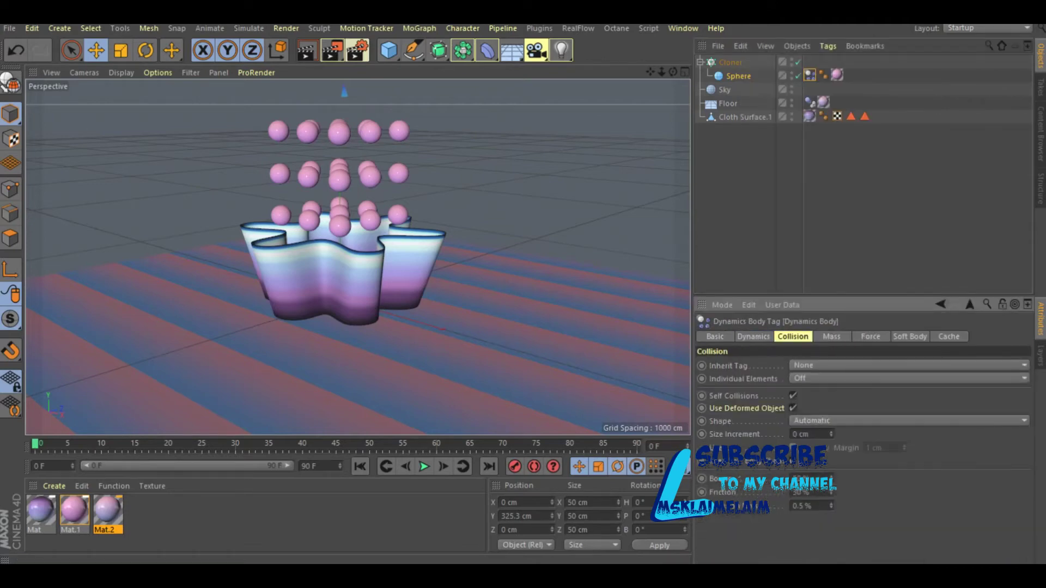
click(905, 365)
click(817, 392)
click(904, 378)
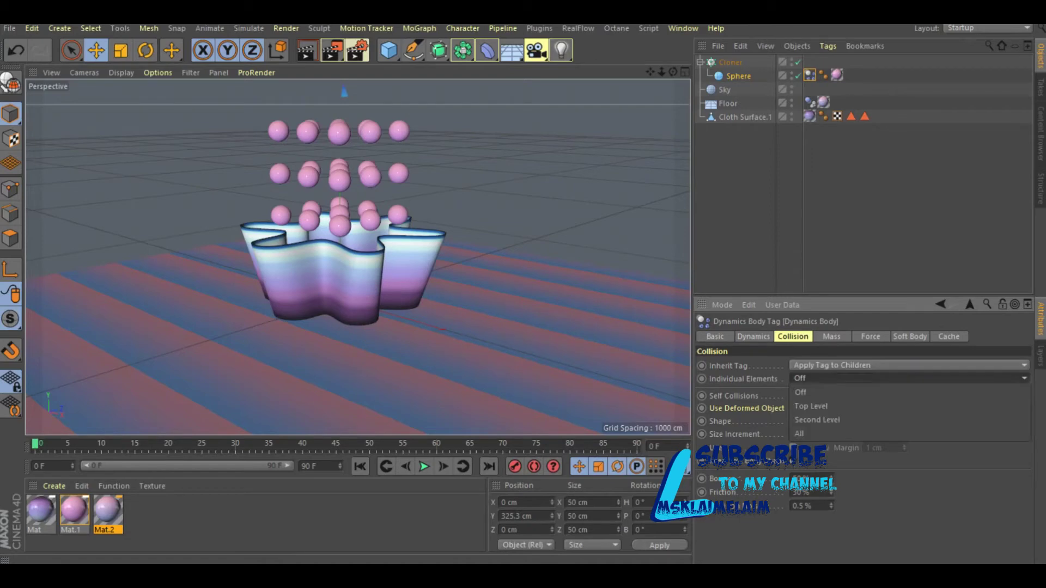
click(799, 434)
Step: Play, stop and rewind the simulation to test the fall, then switch to four viewports
click(424, 466)
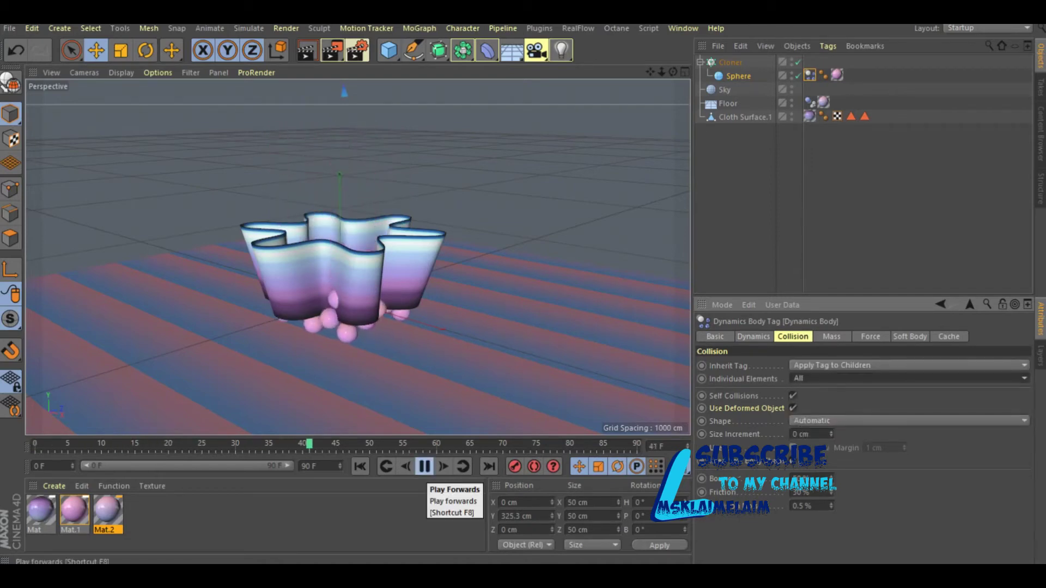
click(424, 466)
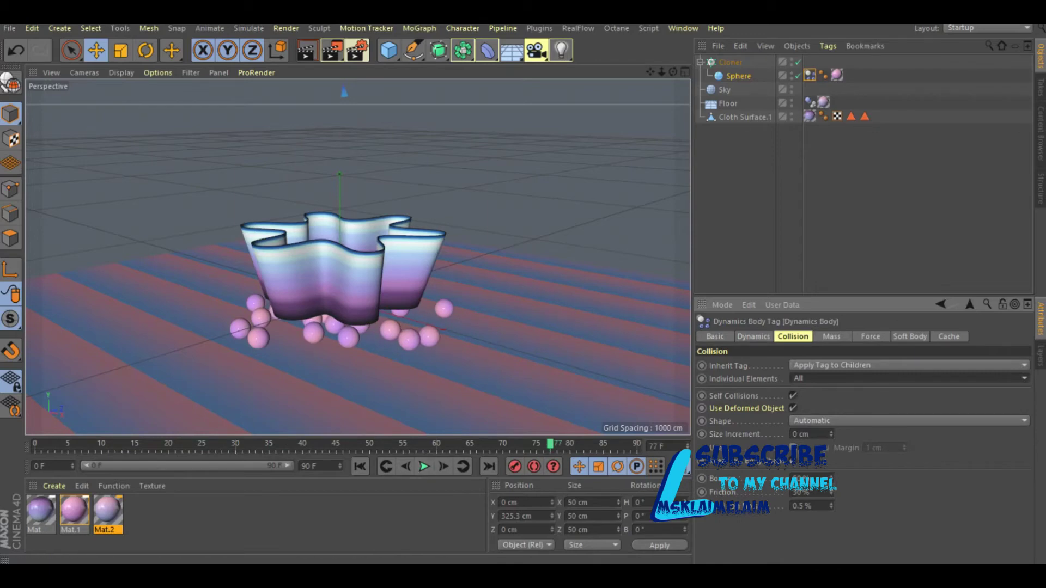
click(360, 467)
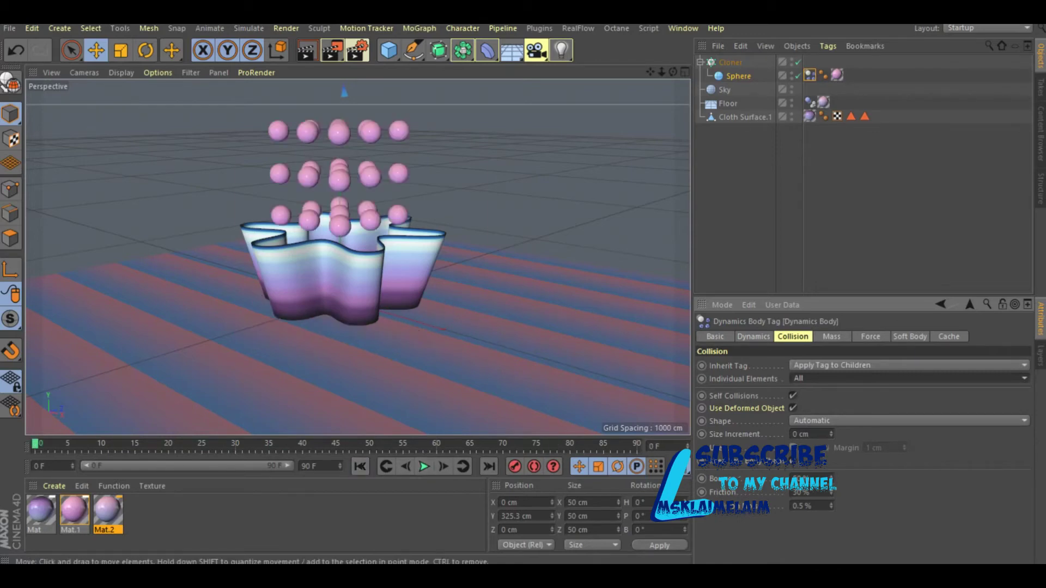
key(F5)
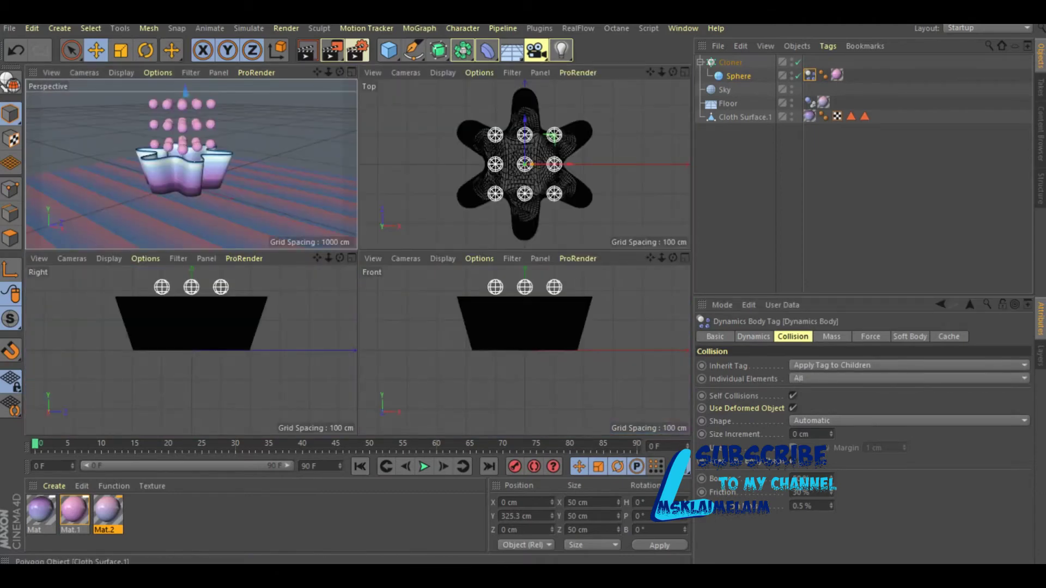
Step: Give Cloth Surface.1 a Collider Body tag with a Static Mesh shape
click(727, 117)
right_click(727, 116)
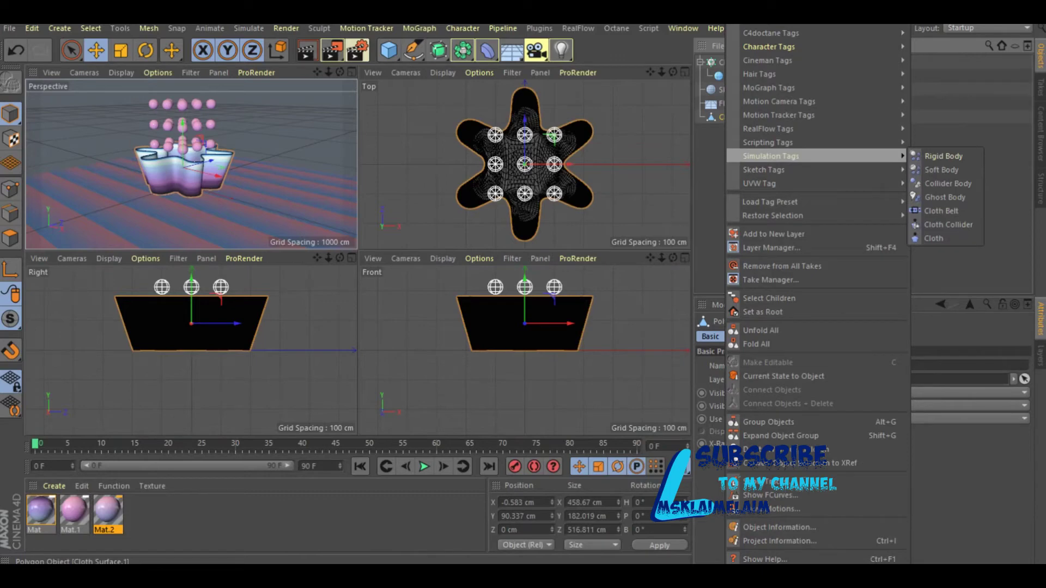
click(948, 184)
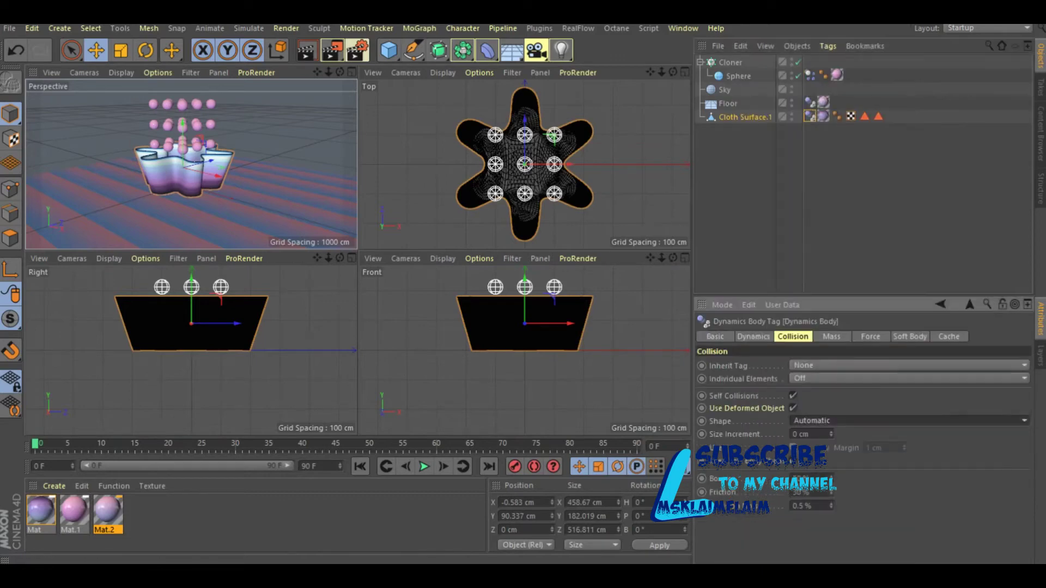
click(908, 420)
click(817, 380)
Step: Return to the single perspective view and replay the simulation to test vase collisions
click(352, 72)
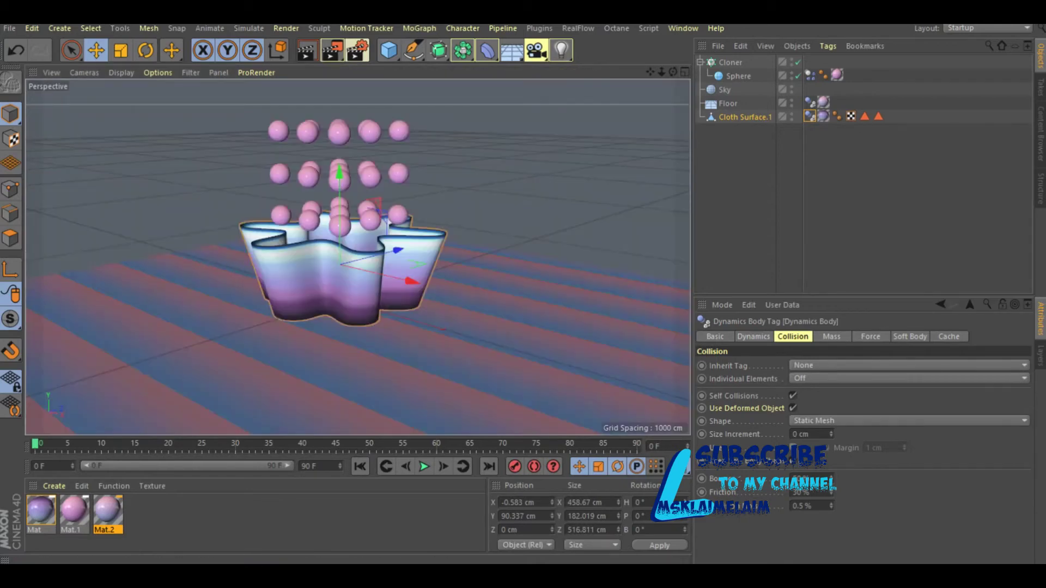
click(424, 467)
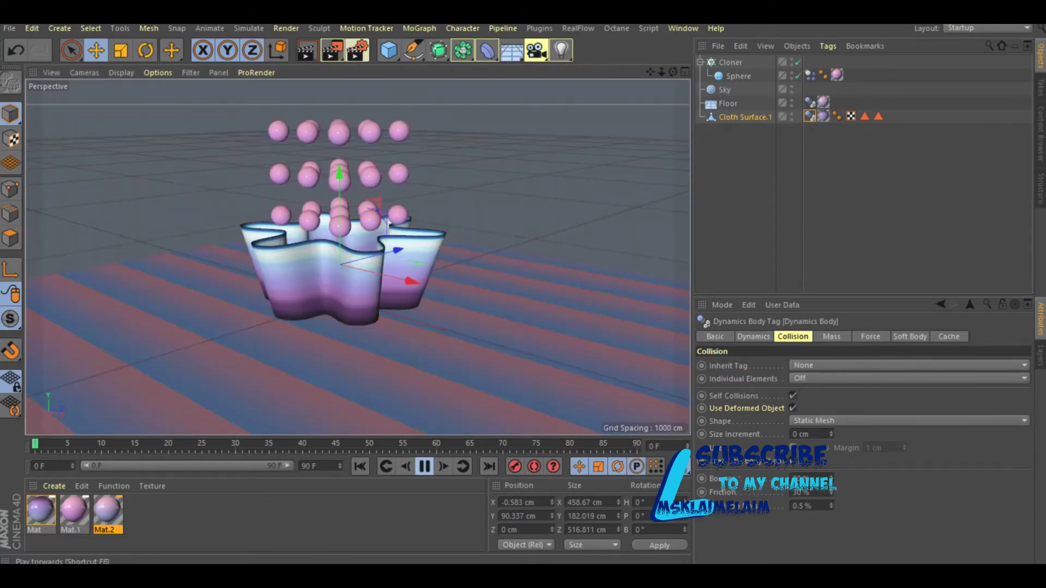
click(424, 466)
click(360, 466)
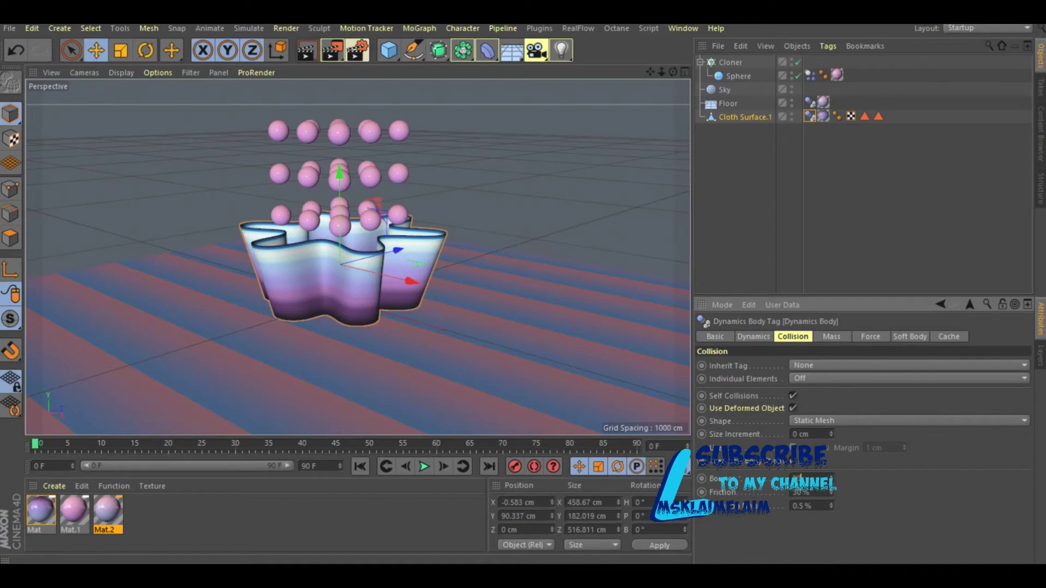
click(424, 467)
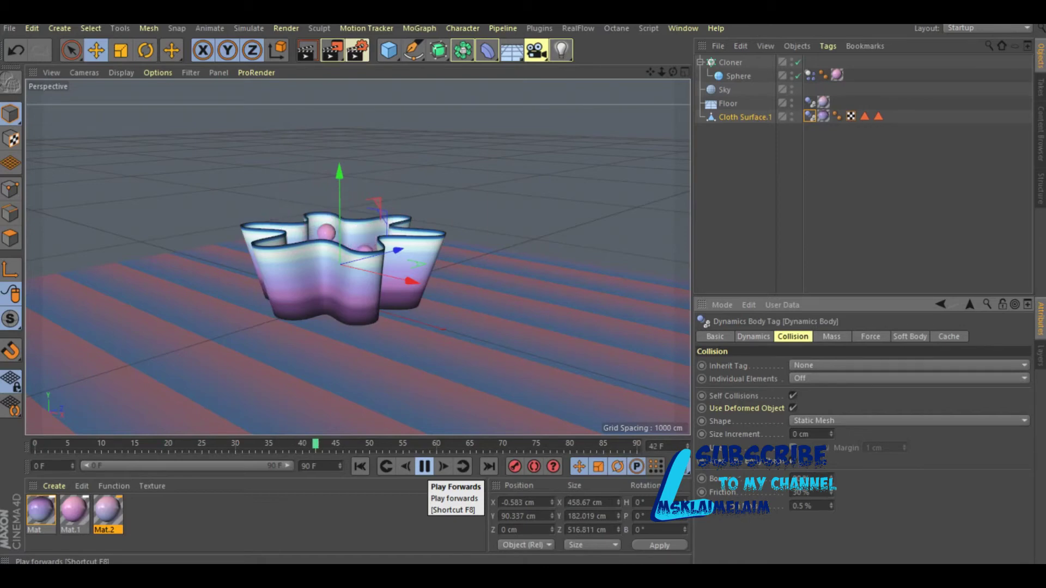
Step: Pause at frame 62 and render a close-up preview of the spheres piled inside the vase
click(424, 467)
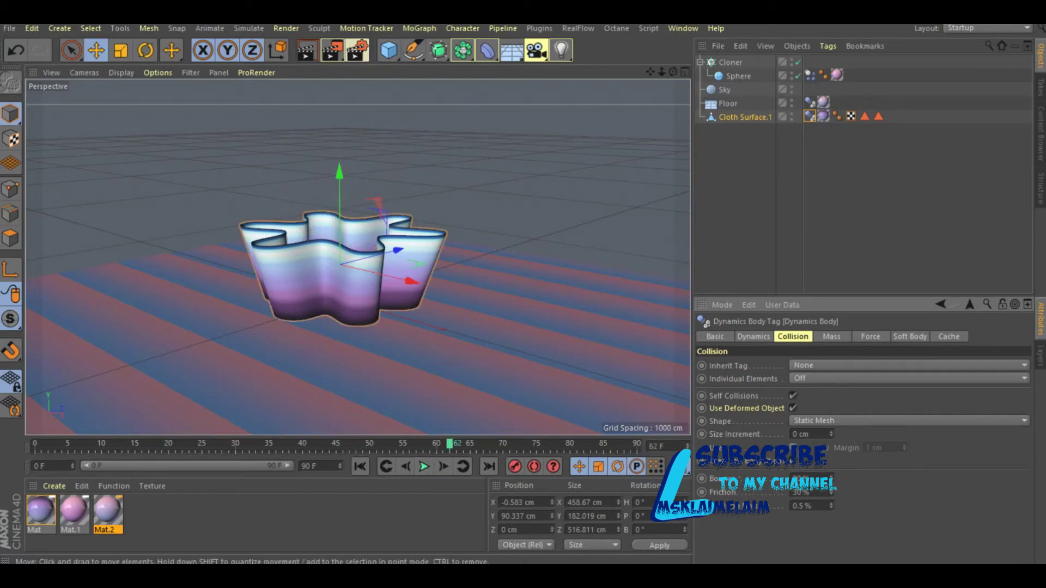
drag(673, 71, 643, 93)
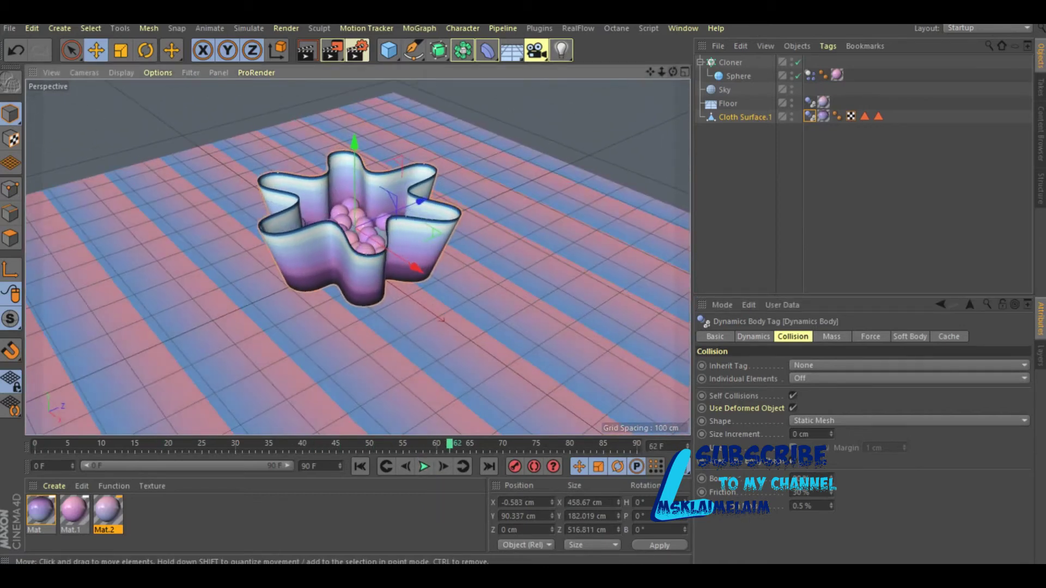
alt+drag(382, 262, 330, 339)
scroll(330, 339, up, 3)
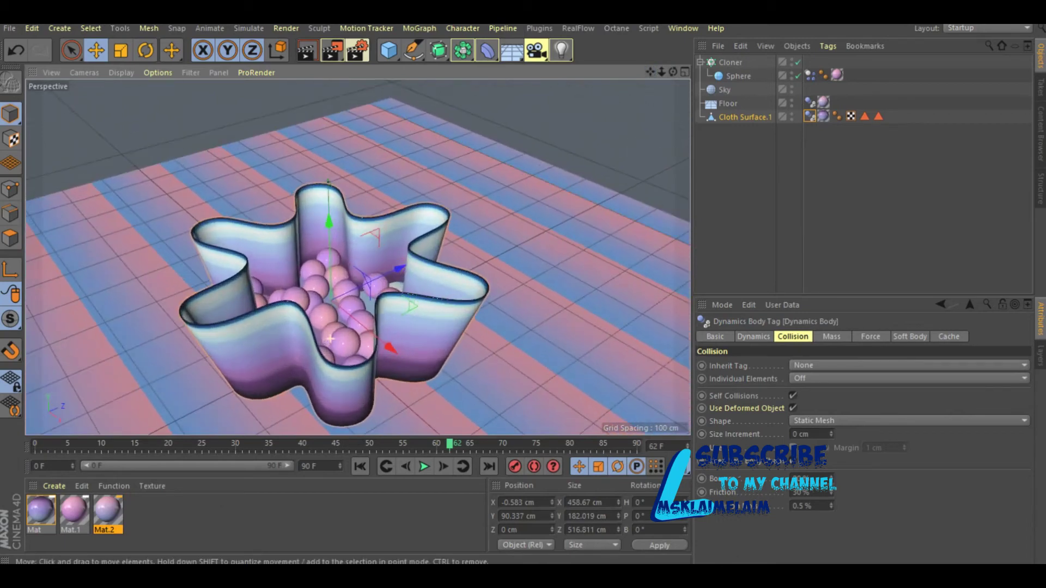
scroll(330, 339, up, 2)
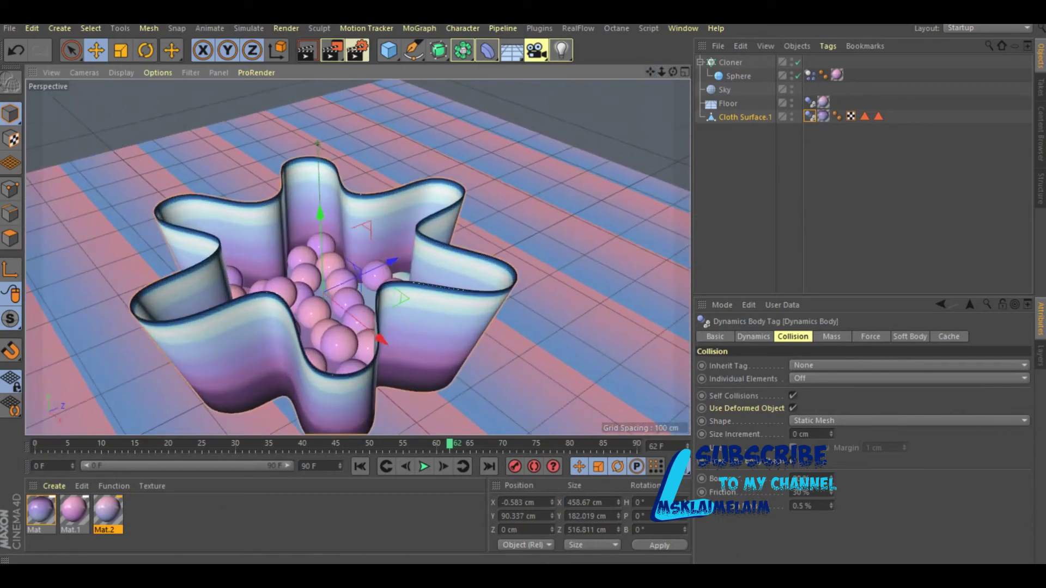
click(307, 50)
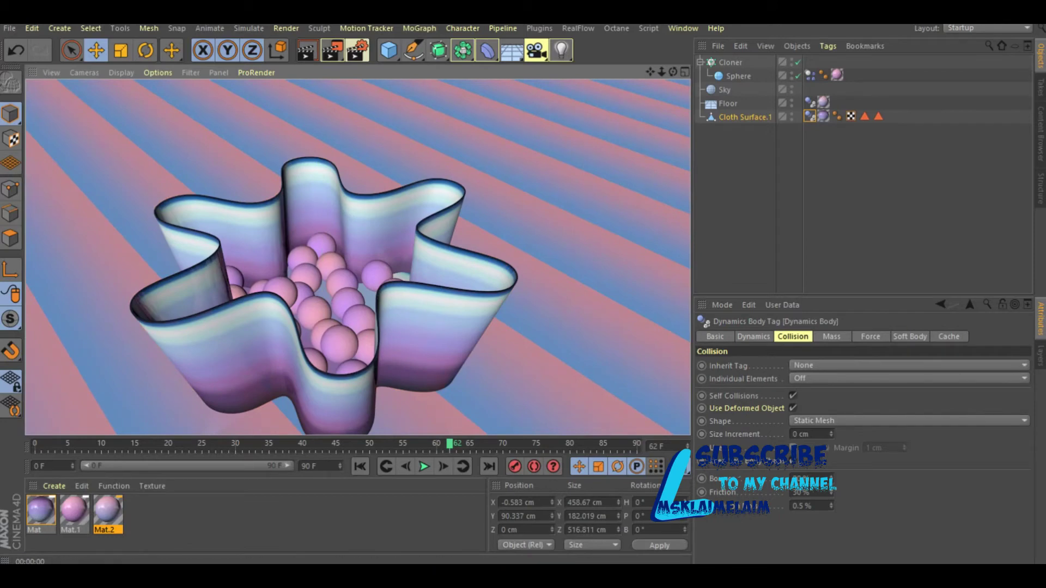
click(248, 28)
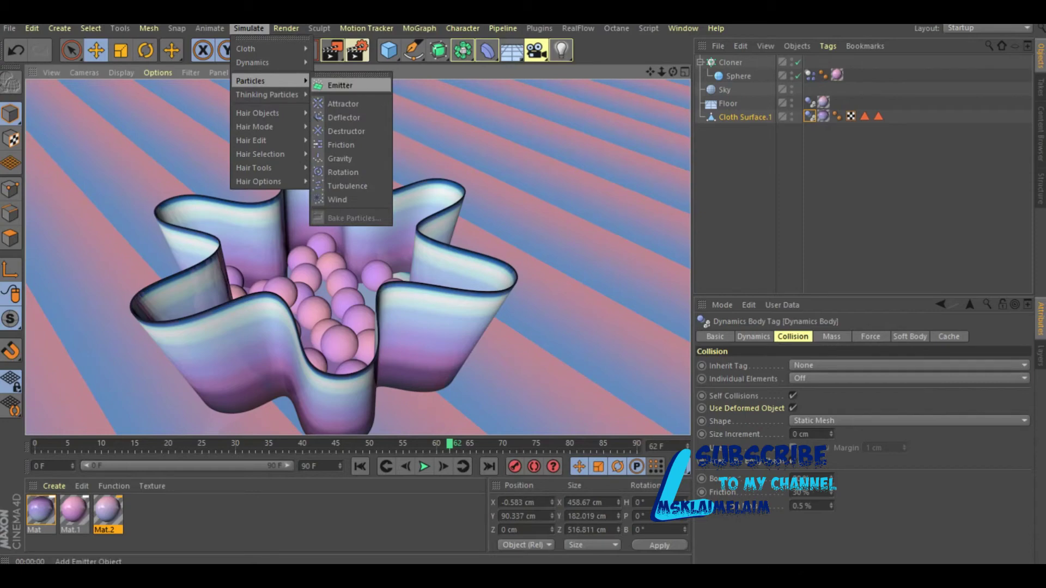
Step: Pitch the emitter to -90° and preview the spheres dropping up to frame 48
click(338, 85)
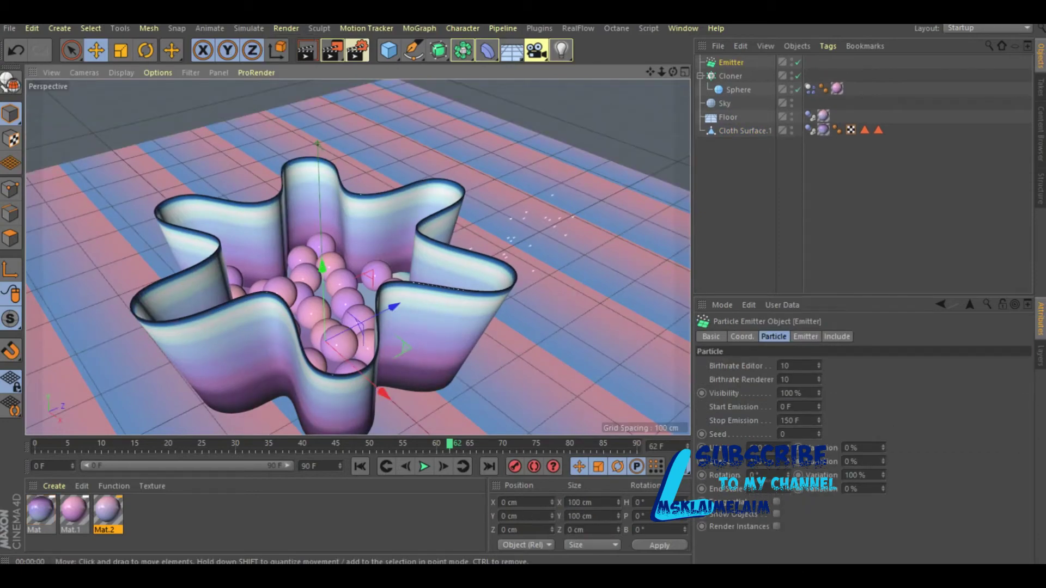
click(742, 336)
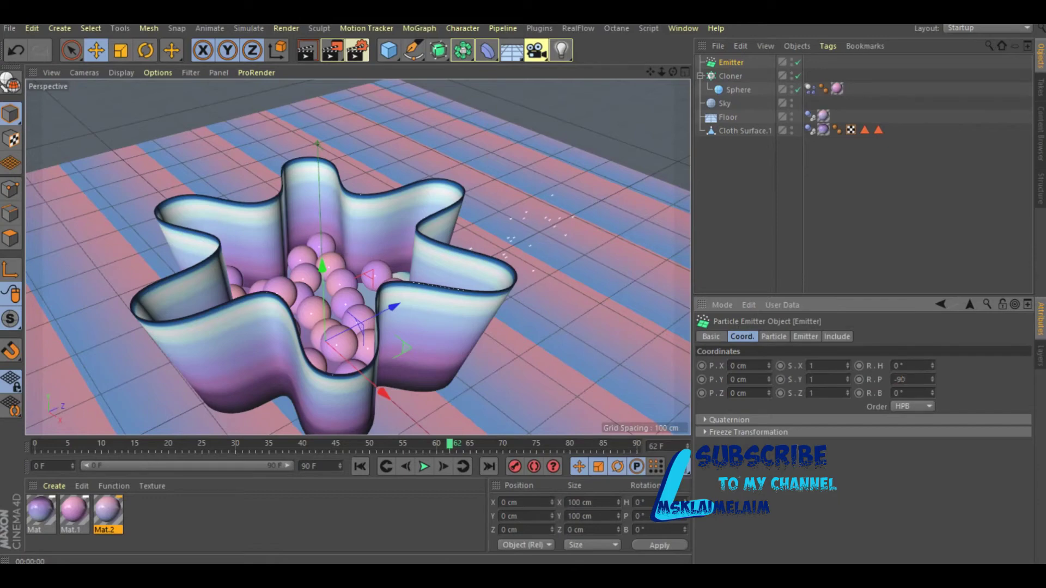
key(Return)
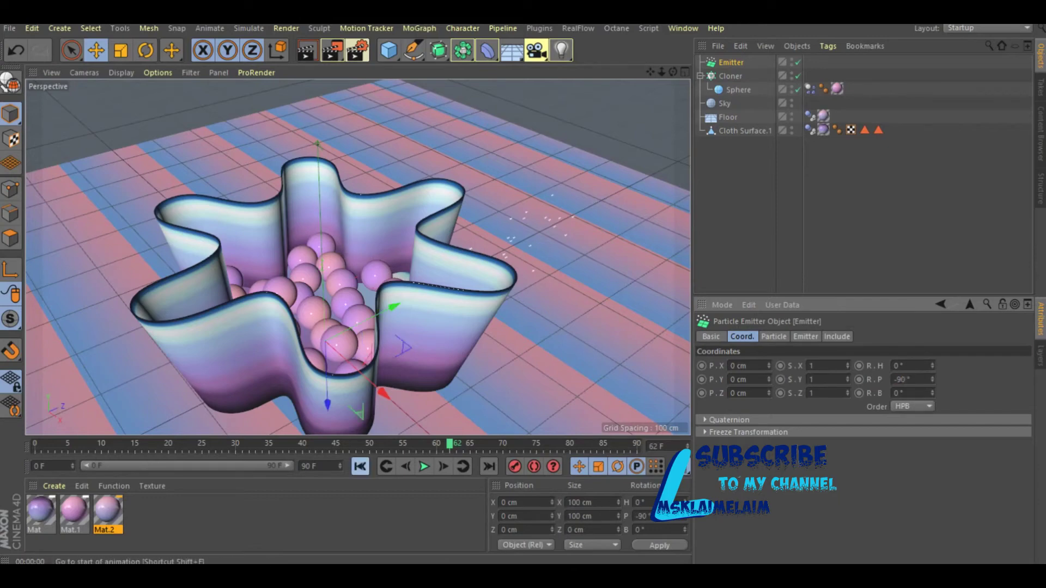
click(360, 466)
click(423, 466)
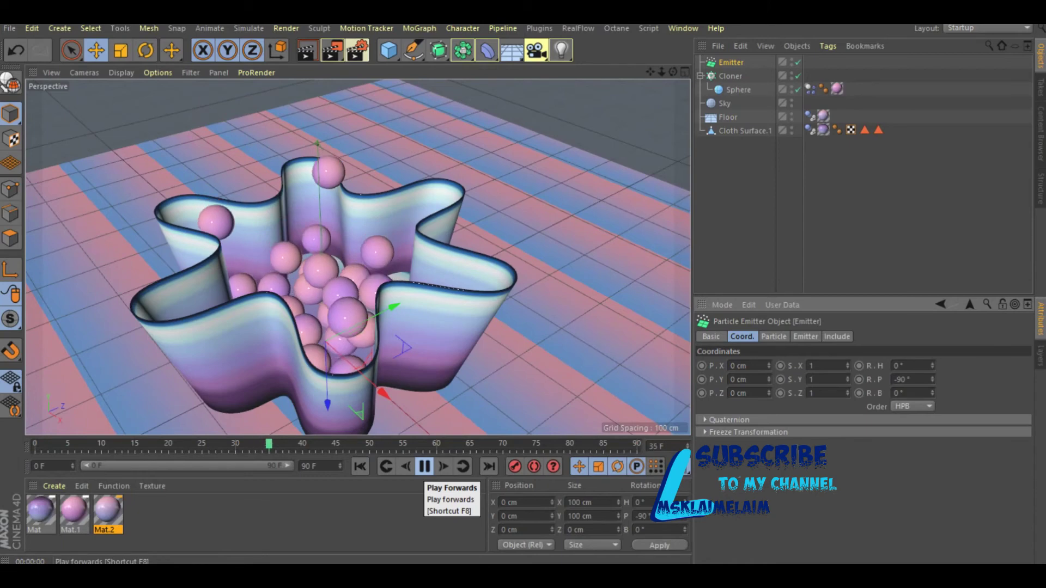
click(424, 467)
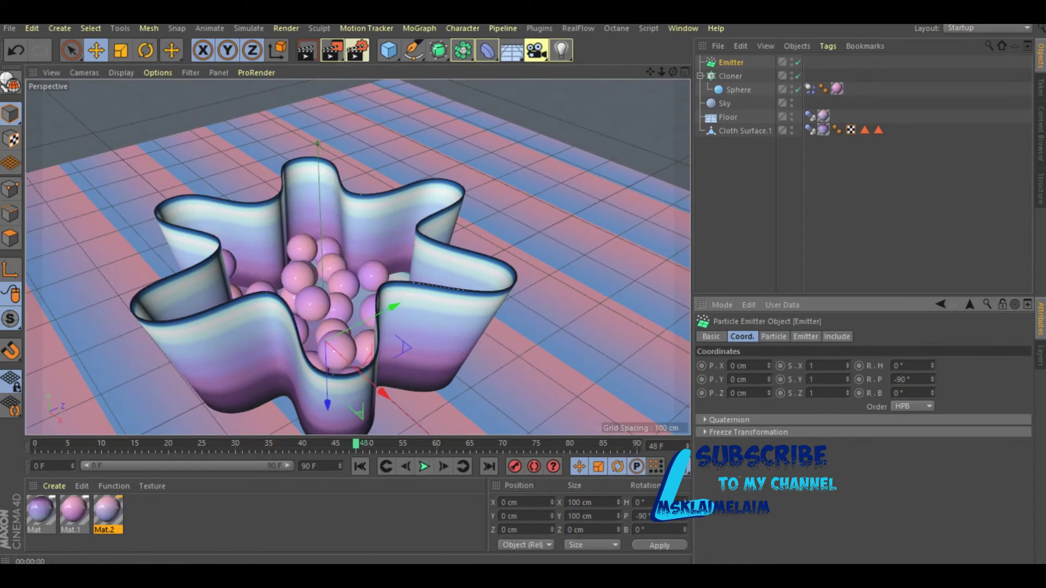
Step: Review the emitter's type, size and birthrate settings, then replay to frame 52
click(805, 336)
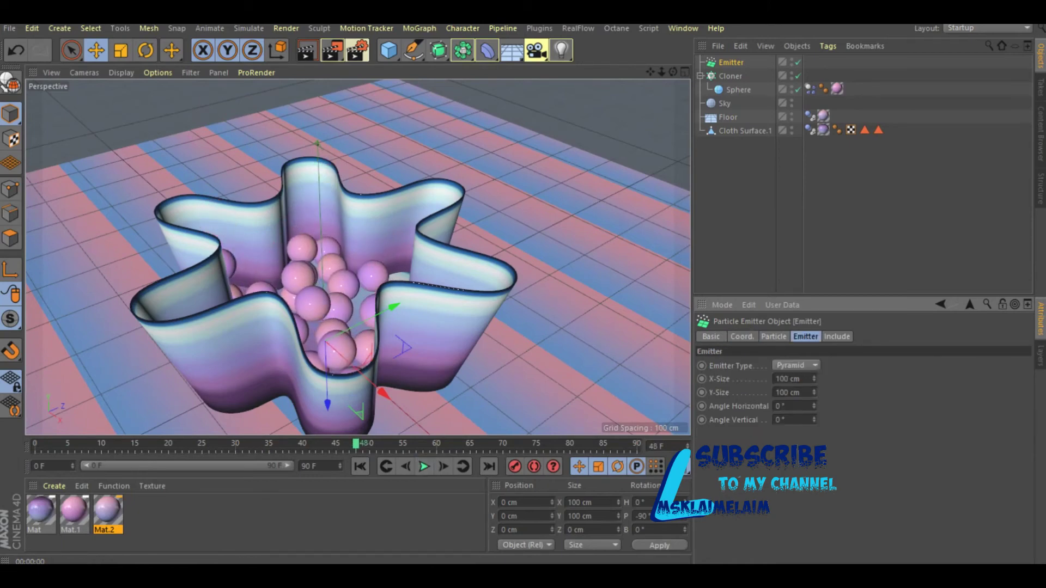
click(774, 336)
click(360, 467)
click(423, 467)
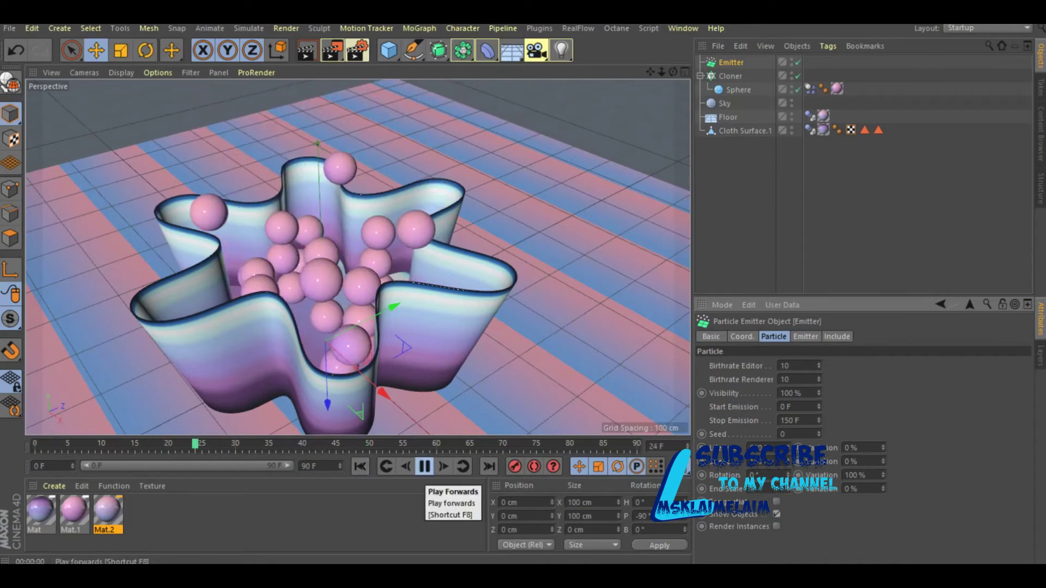
click(424, 466)
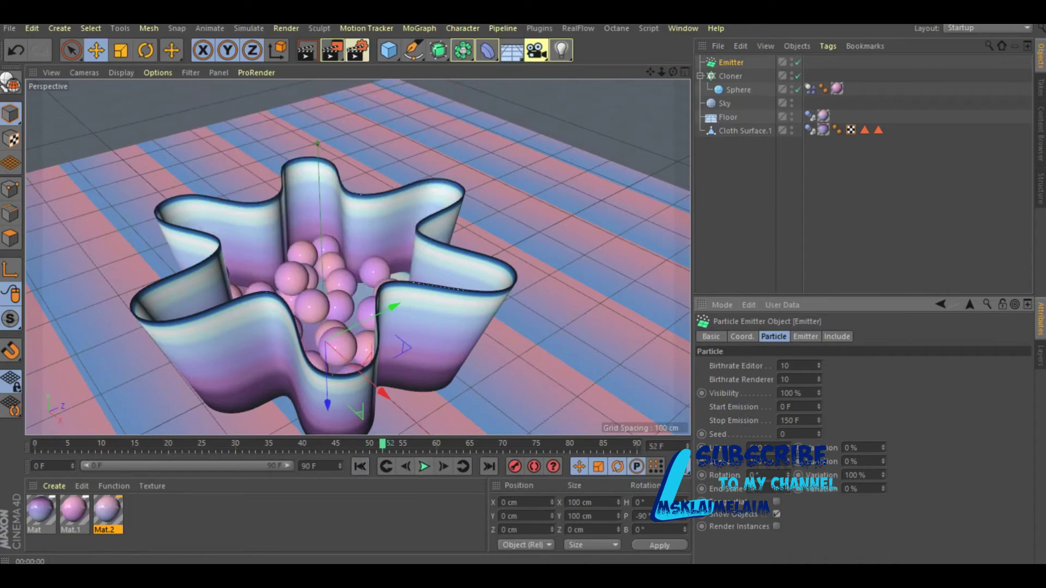
Step: Orbit to a low side view of the vase and play the spheres to frame 70
alt+drag(287, 414, 287, 342)
click(424, 466)
key(F8)
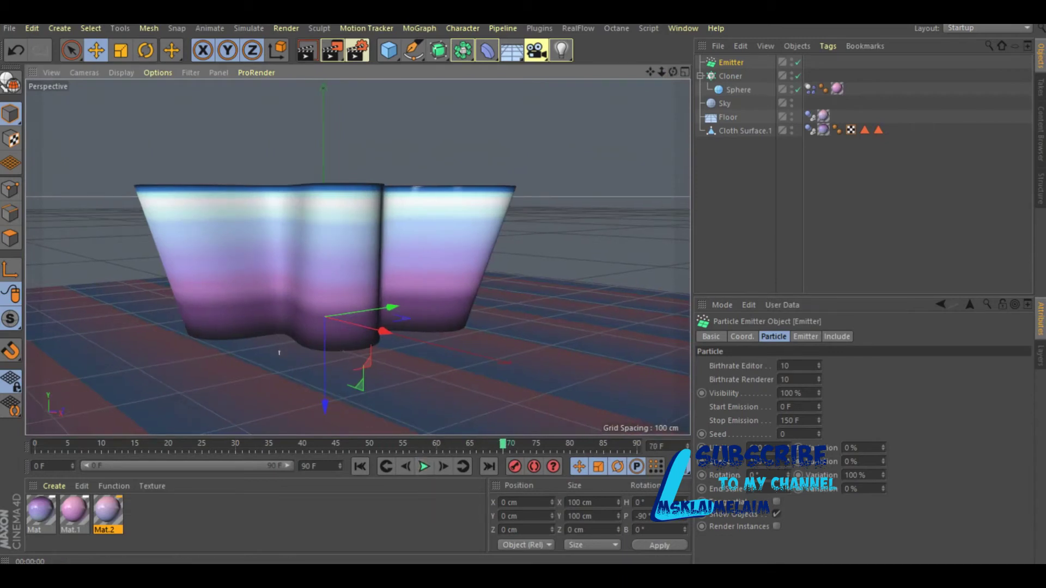
Step: Set the emitter pitch to 90°, play to frame 28, and move the Sphere under the Emitter
click(741, 337)
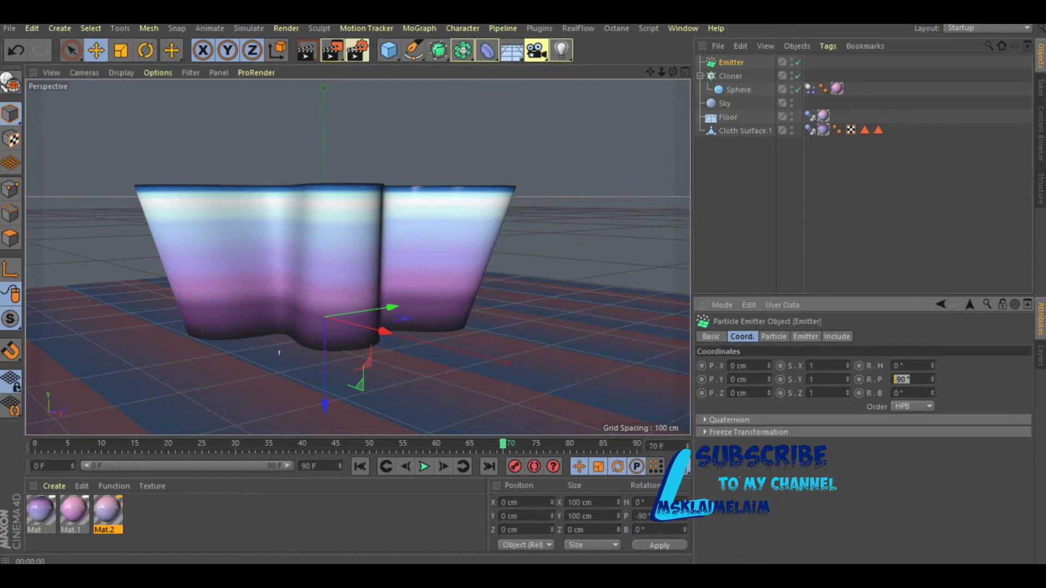
text(90)
key(Return)
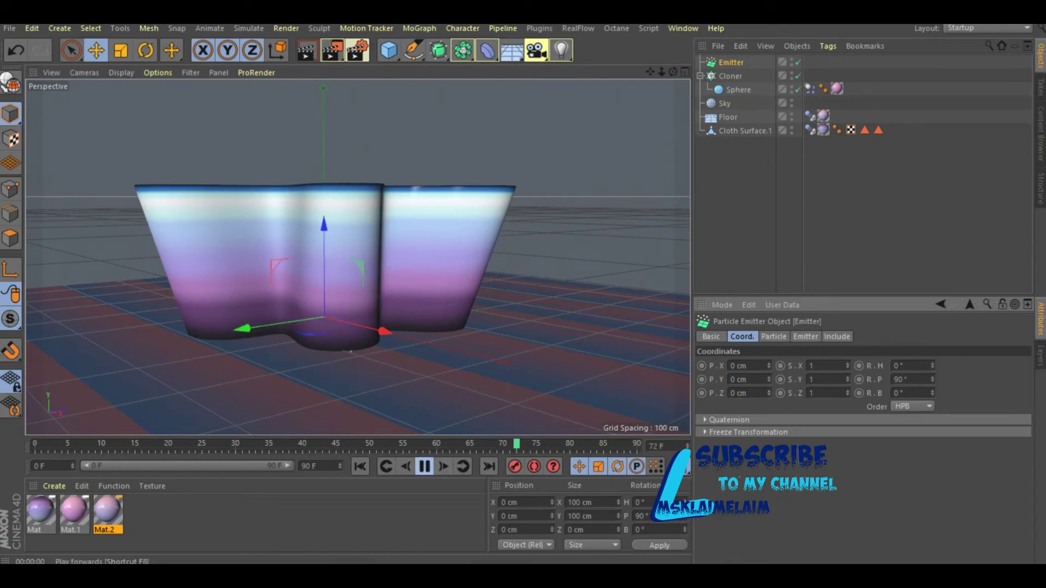
click(425, 467)
click(425, 466)
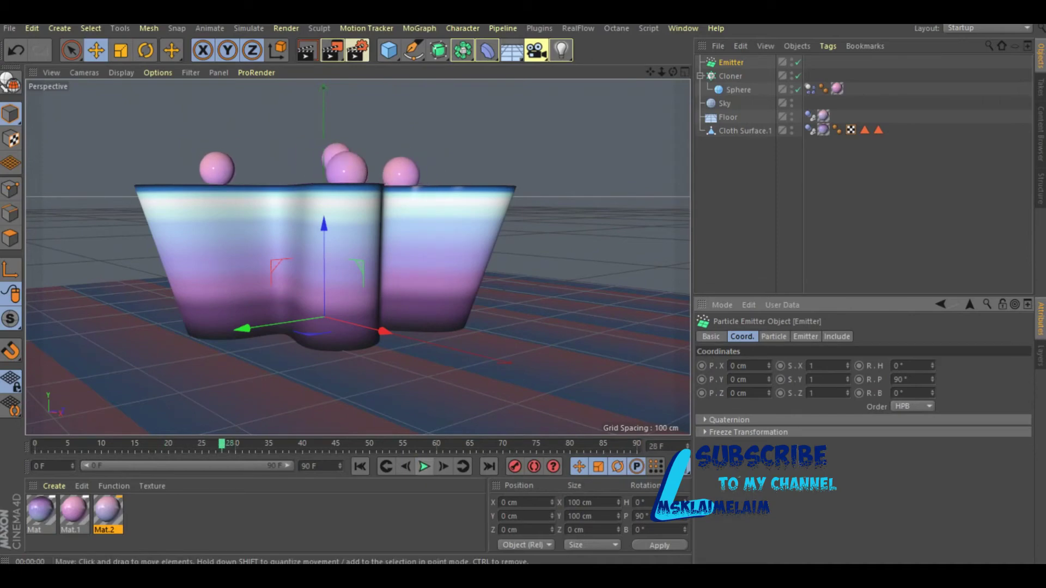
alt+drag(349, 229, 358, 257)
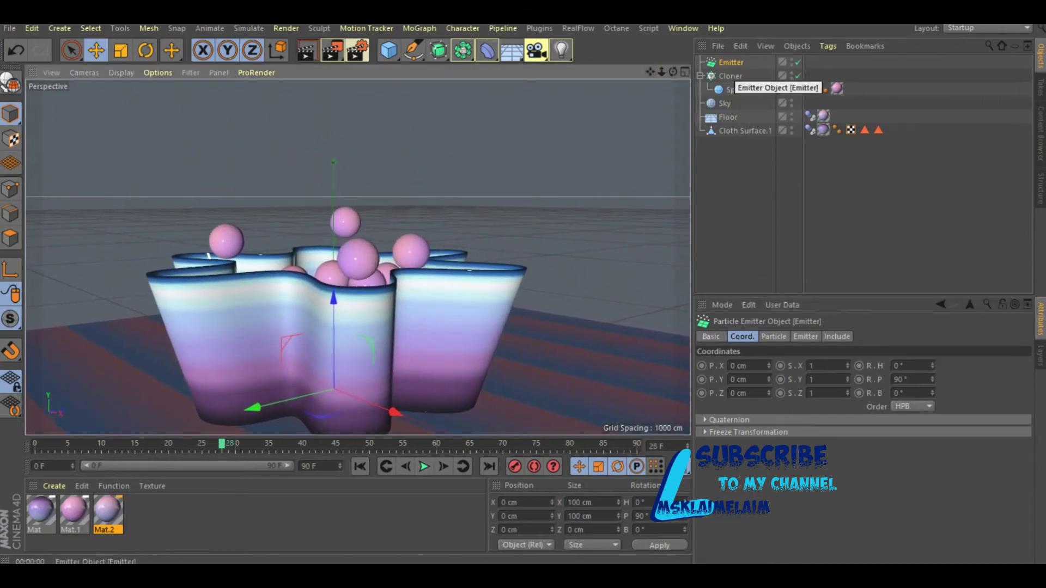
drag(738, 90, 730, 62)
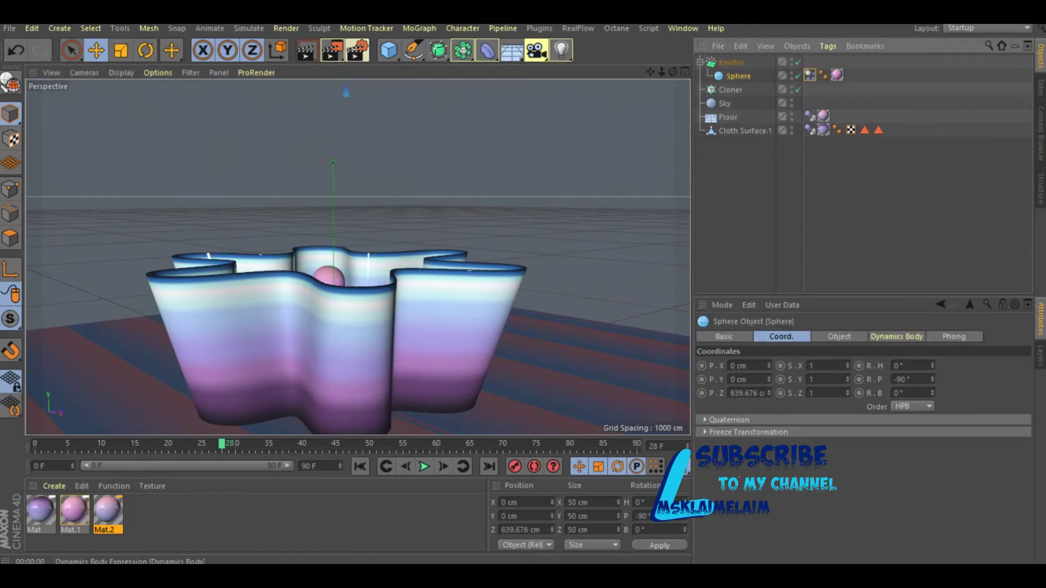
Step: Try the Dynamics Body tag on the Emitter and play the simulation to frame 47
drag(810, 74, 810, 62)
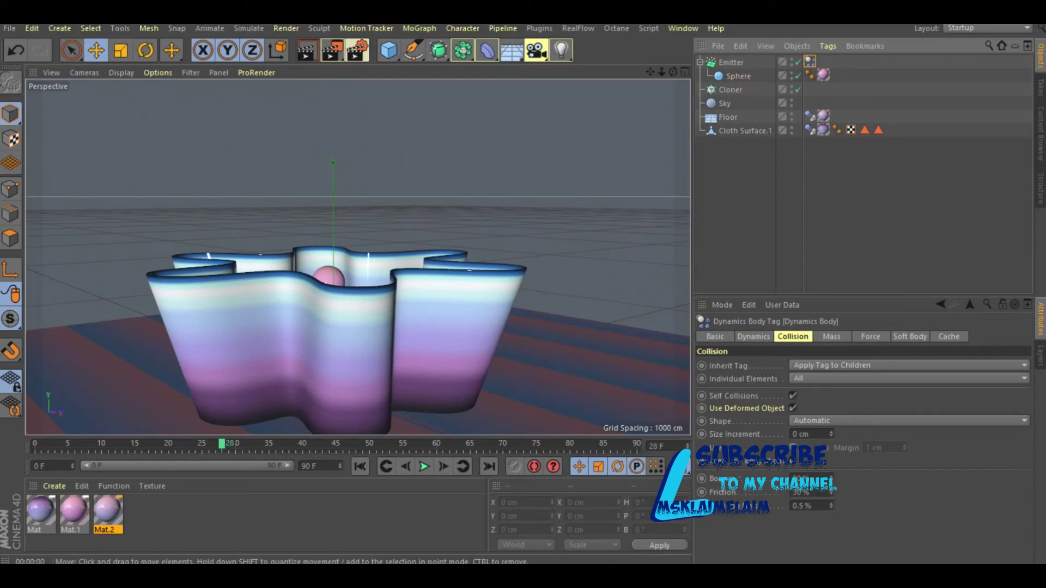
click(360, 467)
click(425, 466)
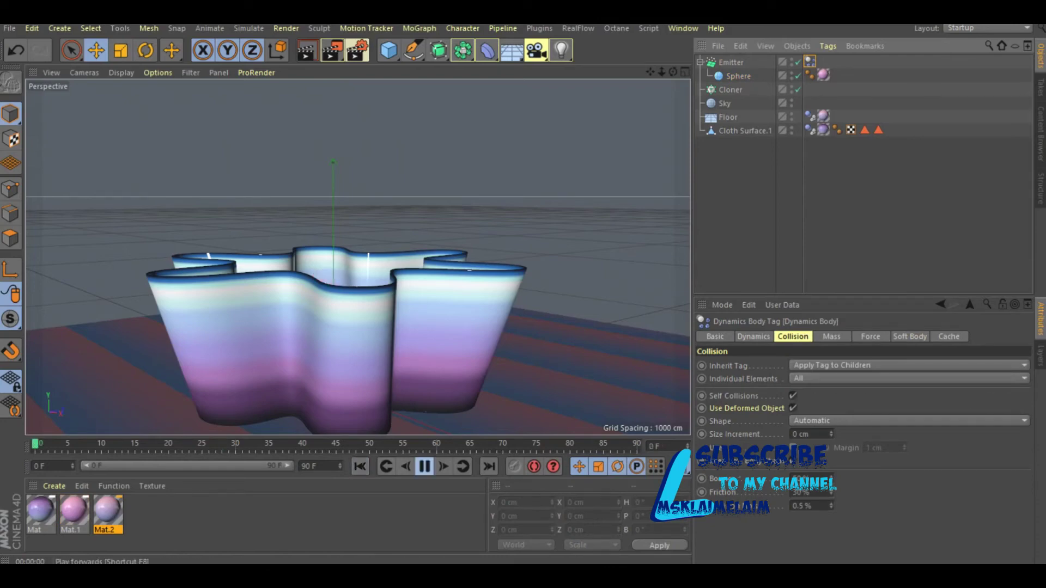
click(424, 466)
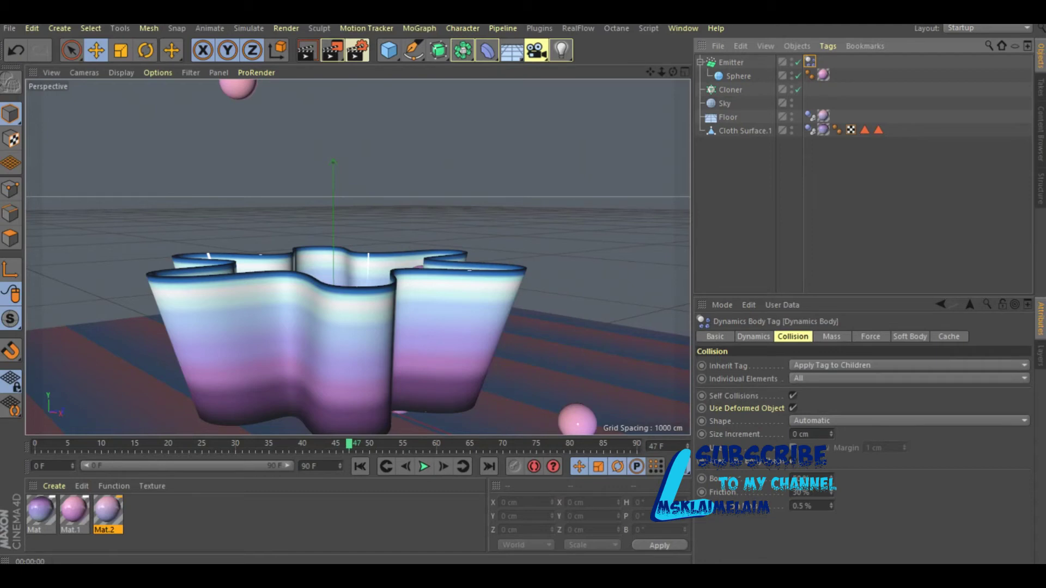
Step: Return the Dynamics Body tag to the Sphere, replay, and switch to the four-view layout
drag(810, 62, 810, 74)
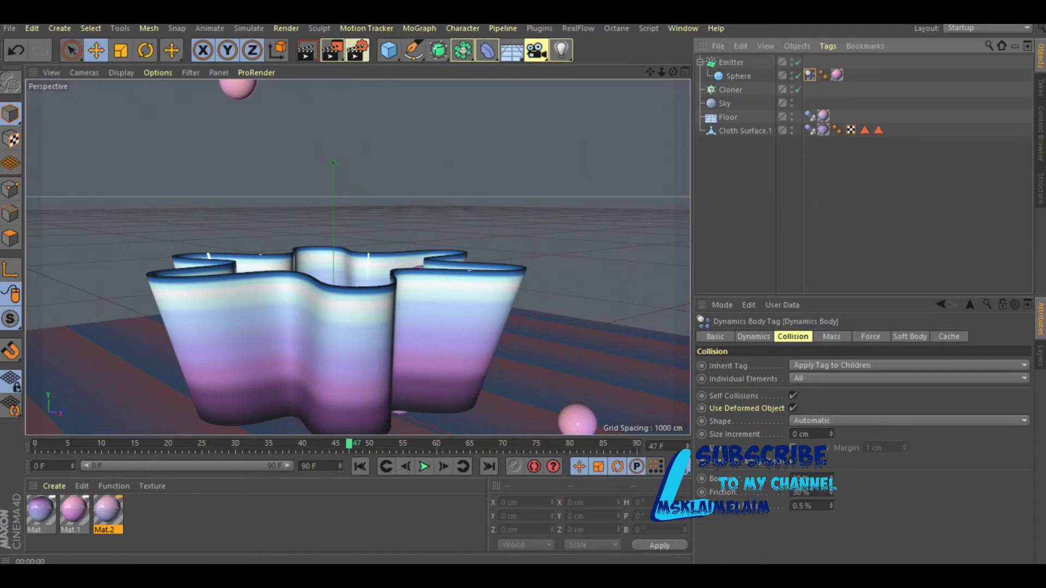
click(360, 467)
click(424, 467)
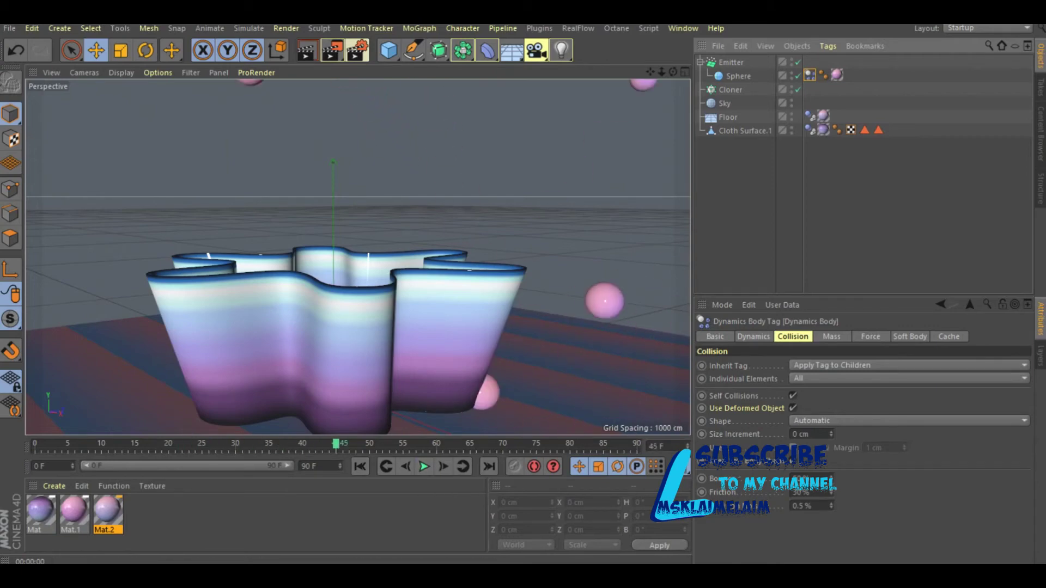
click(730, 62)
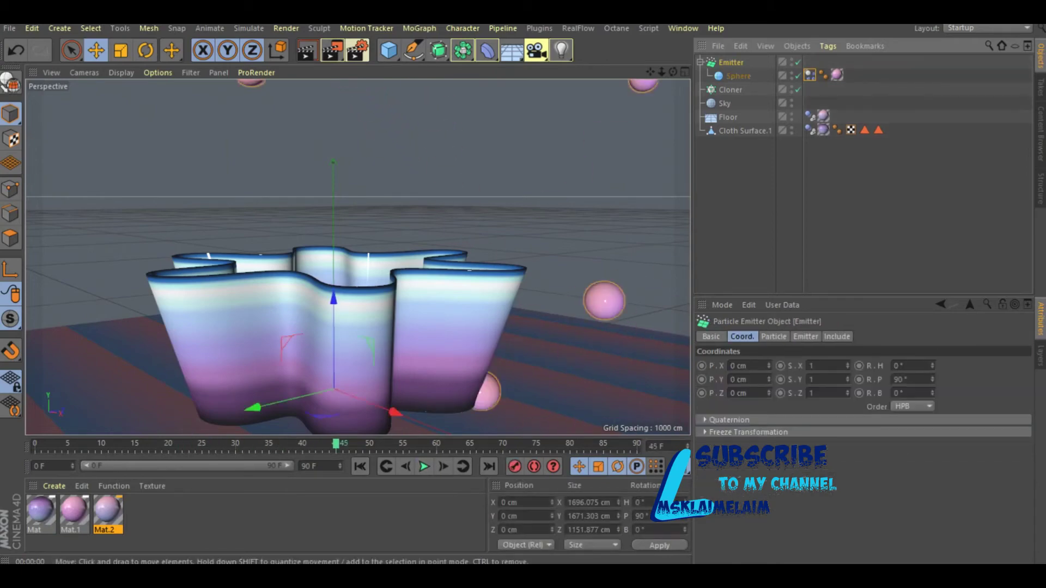
click(360, 466)
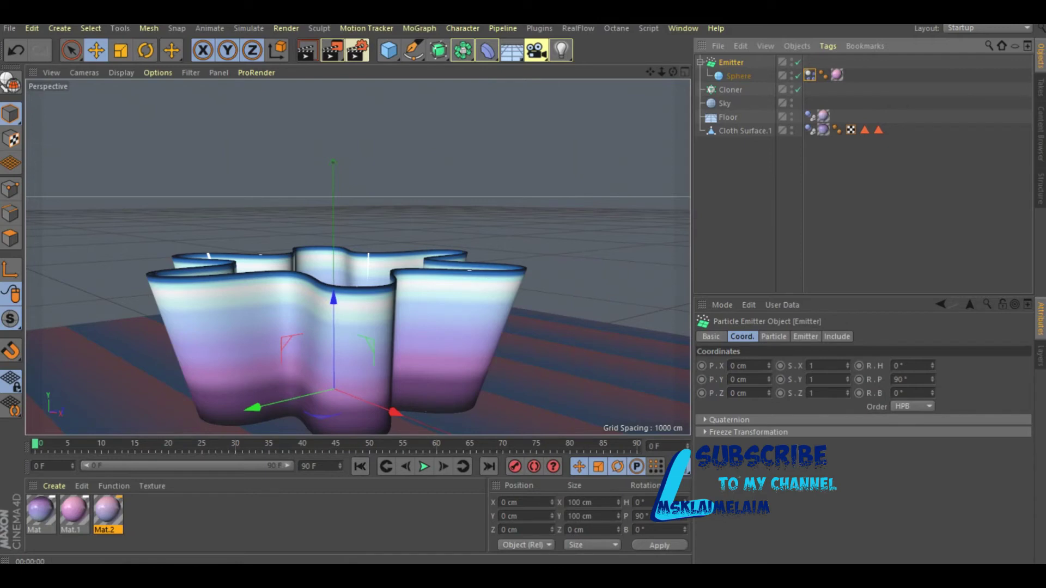
key(F5)
Step: Raise the emitter to 32.516 cm on Y and play the emission to frame 56
drag(525, 326, 524, 315)
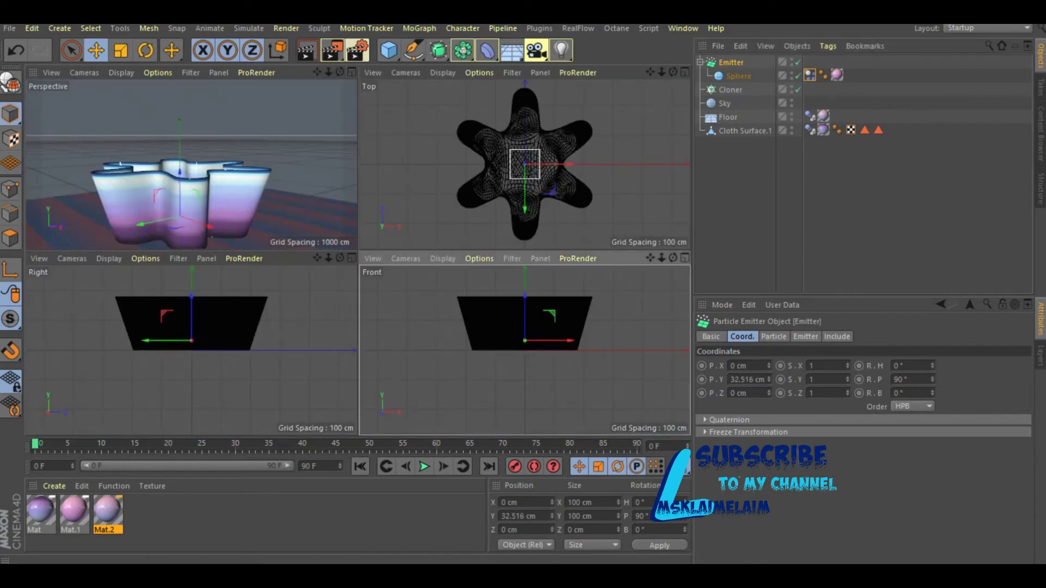
click(424, 467)
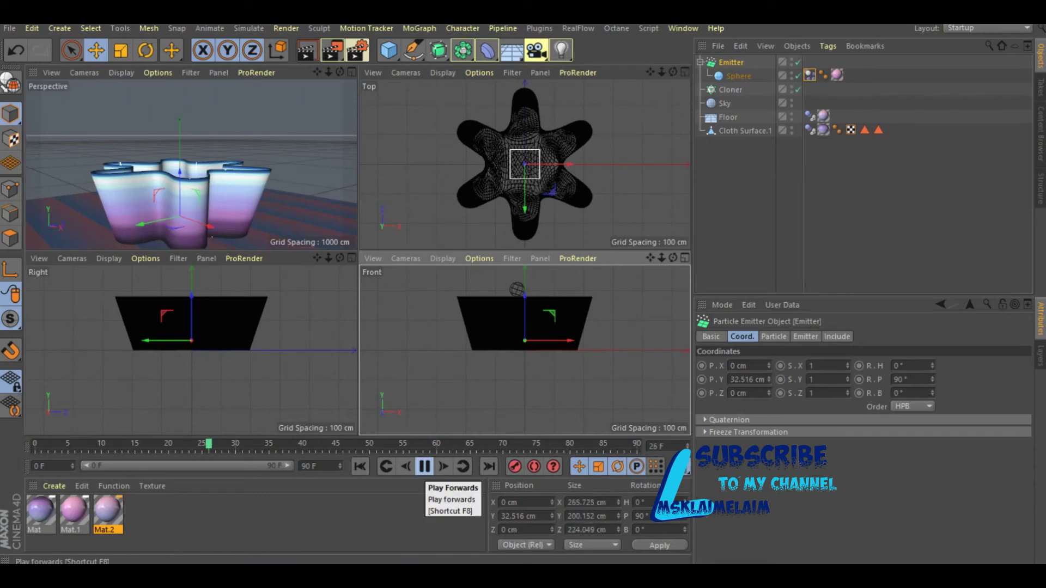
click(424, 467)
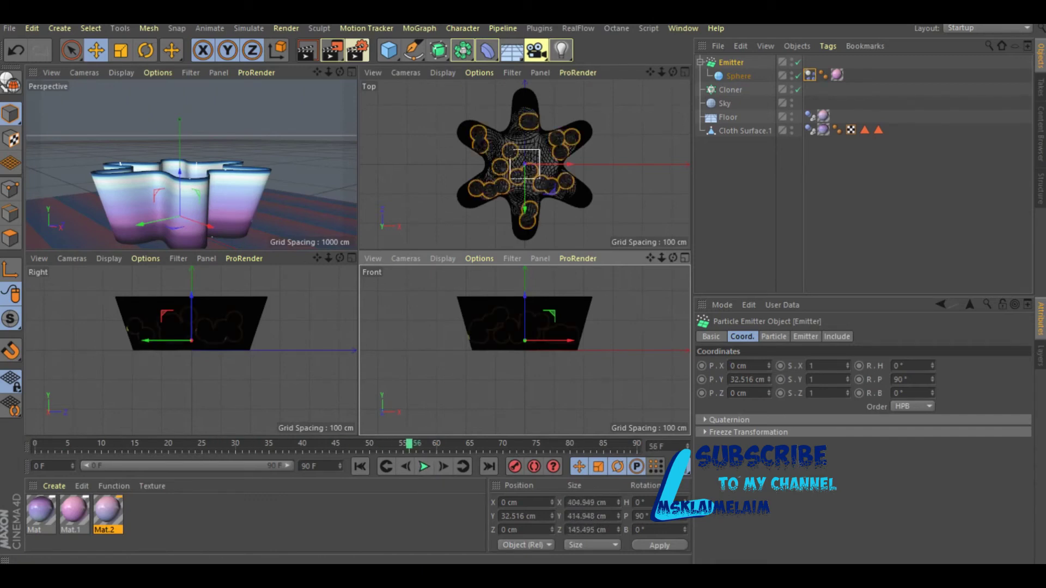
Step: Enlarge the Perspective view, replay, and set the editor and renderer birthrates to 30
click(352, 72)
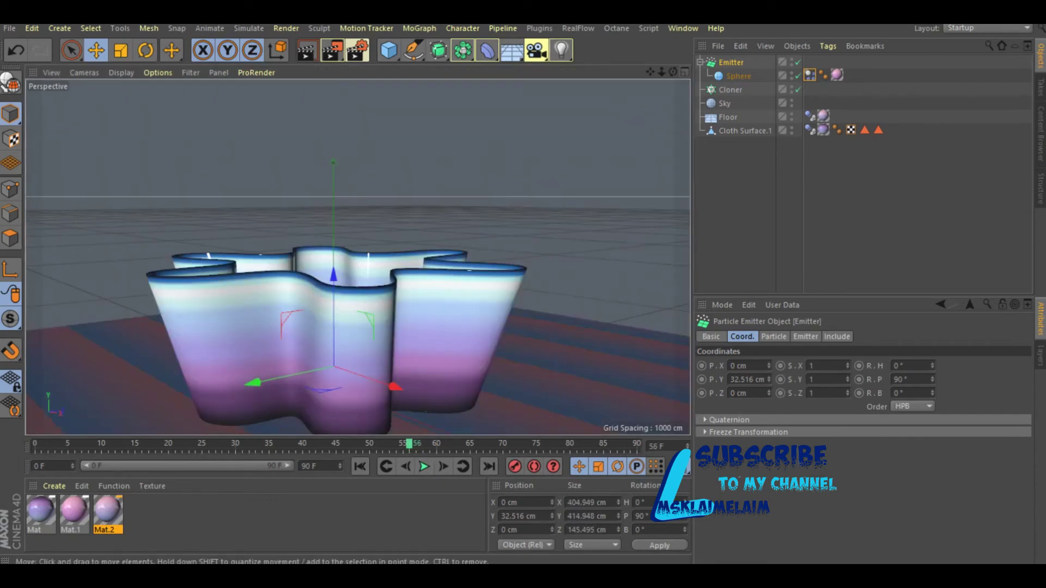
click(424, 467)
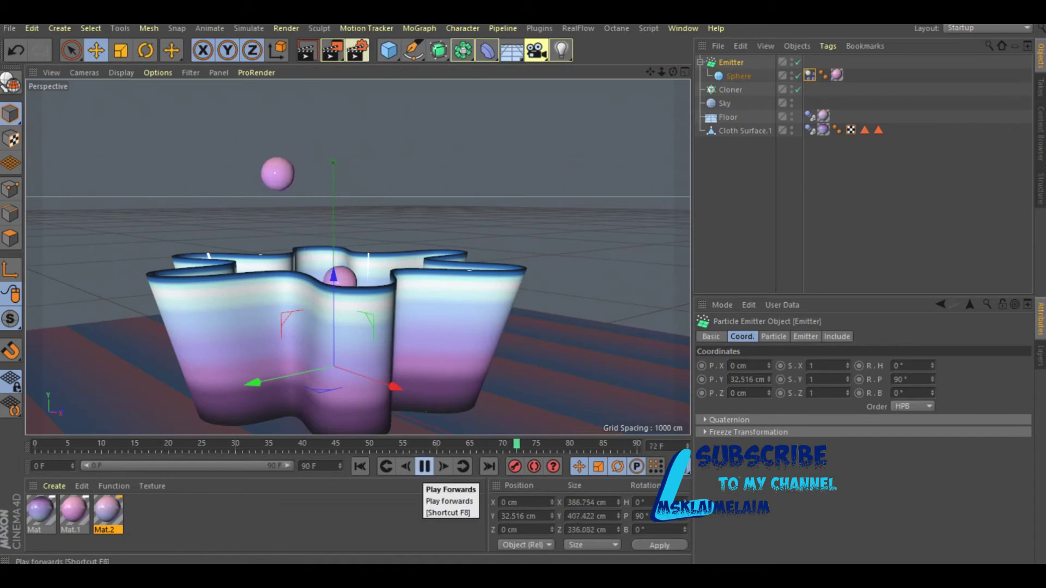
click(424, 467)
click(360, 467)
click(773, 336)
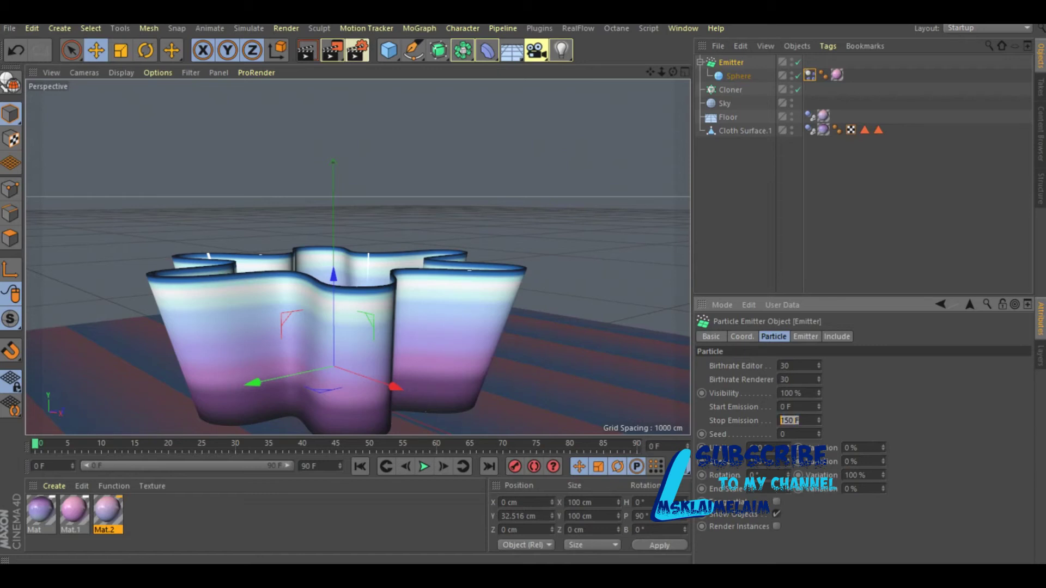
Step: Extend the animation end frame and preview range to 200 frames, then select the Sphere's Dynamics Body tag
click(308, 466)
text(200)
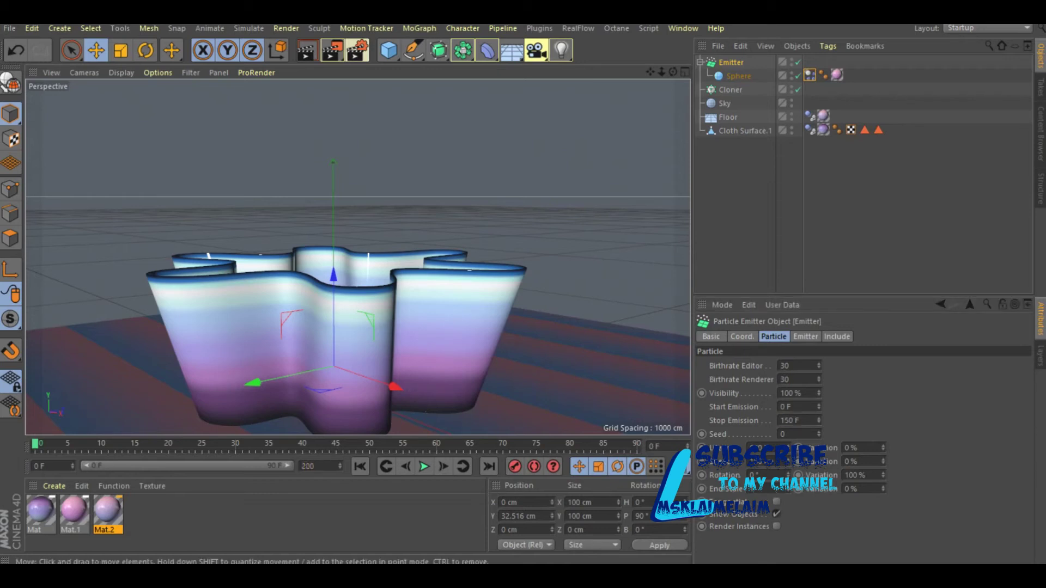
key(Return)
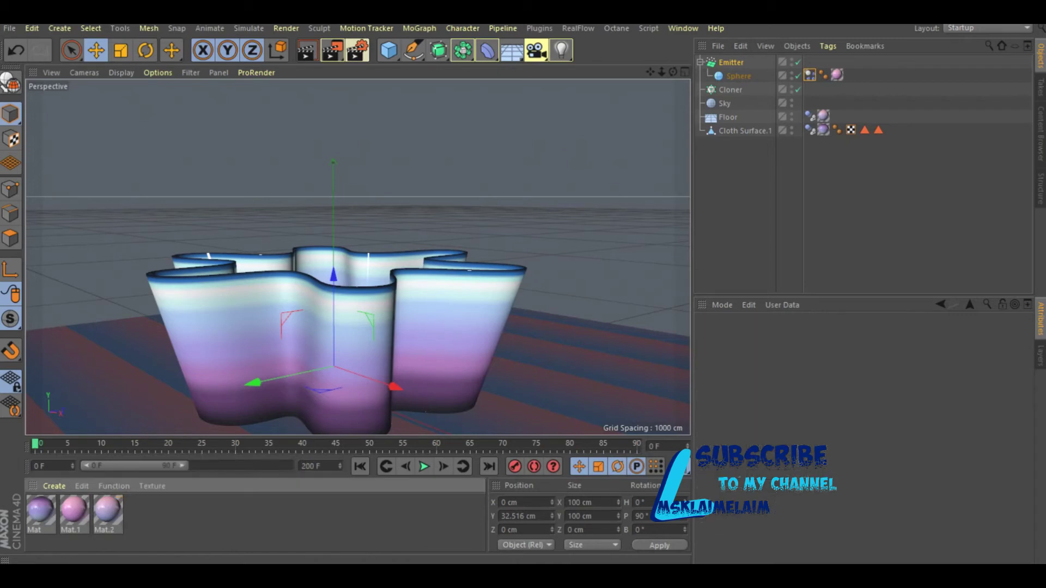
drag(183, 466, 288, 465)
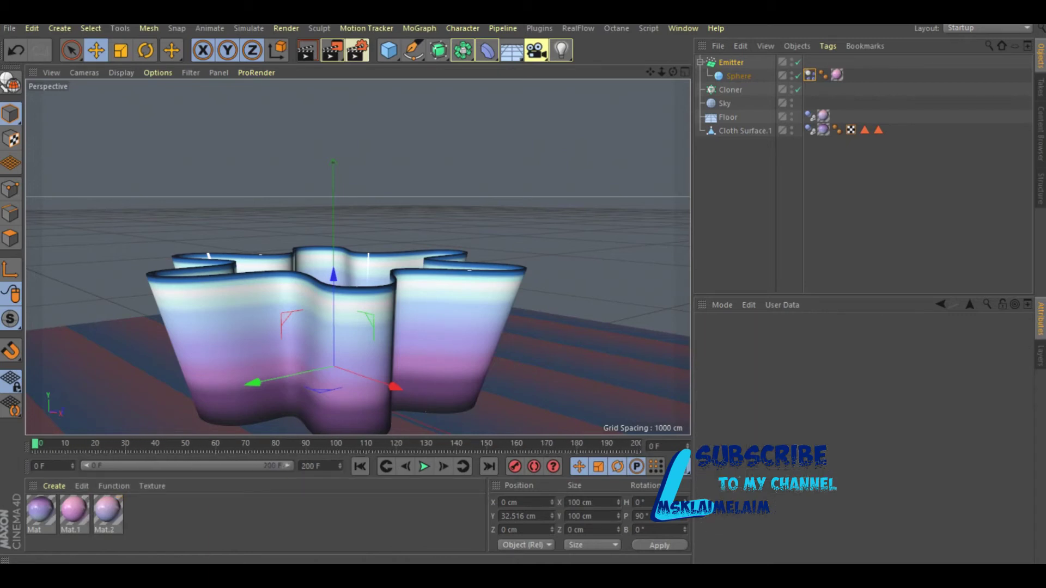
click(810, 129)
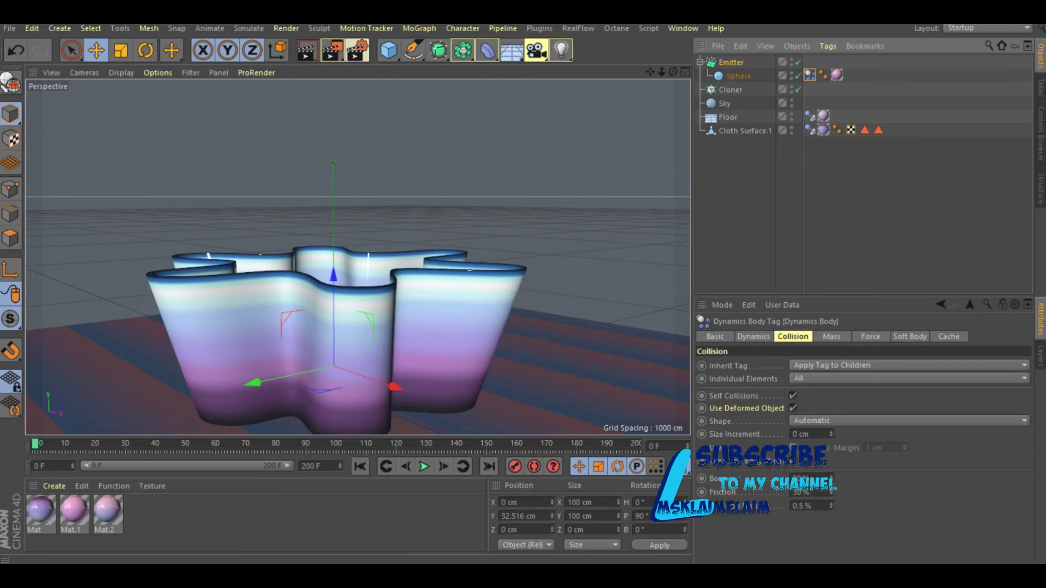
Step: Set the Sphere's collision shape to Moving Mesh and test-play the simulation
click(909, 421)
click(850, 365)
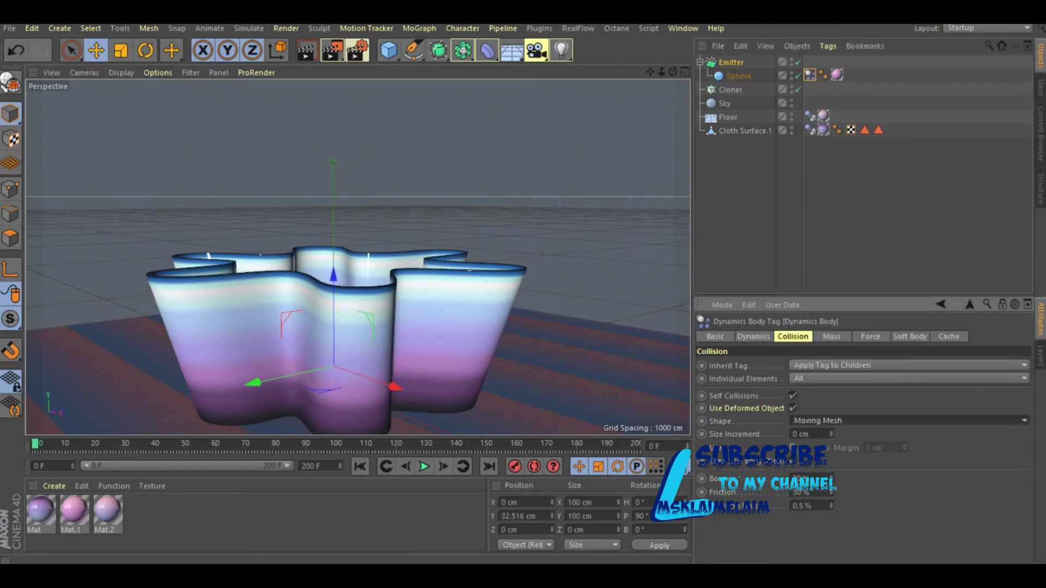
click(424, 466)
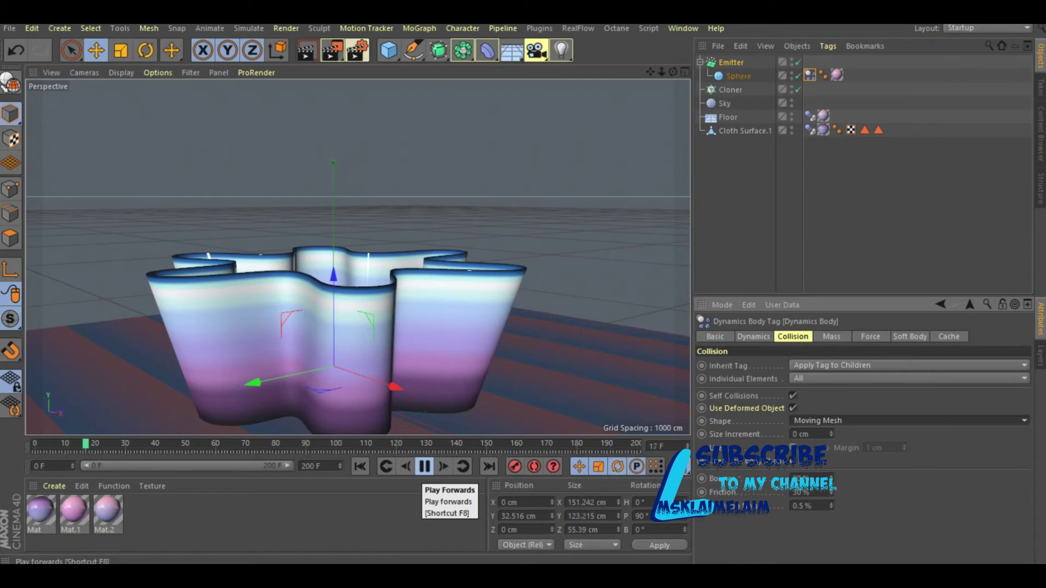
click(424, 467)
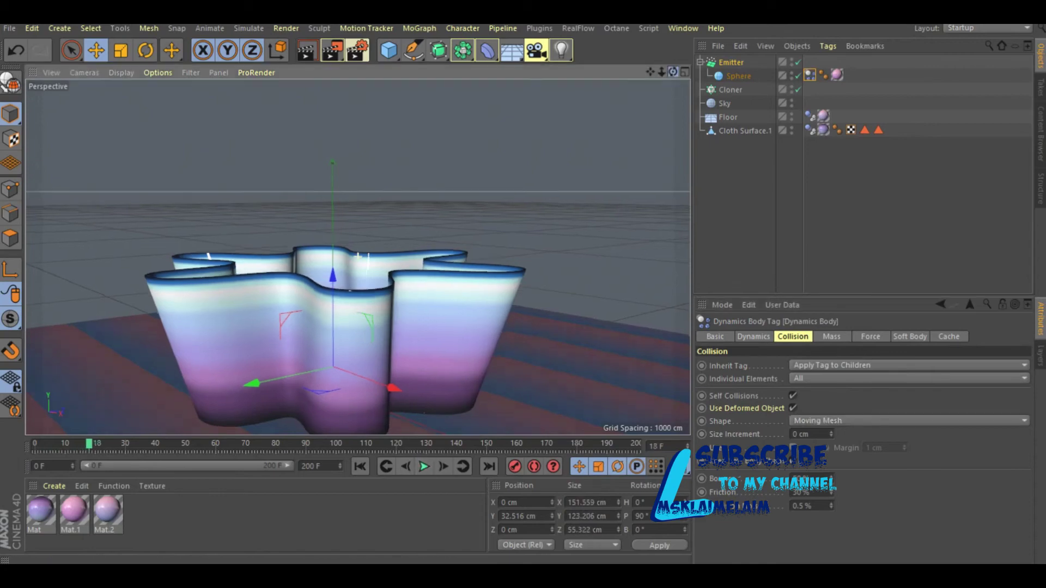
Step: Orbit to look down into the vase, replay, and switch the collision shape to Automatic
drag(674, 71, 675, 98)
click(424, 467)
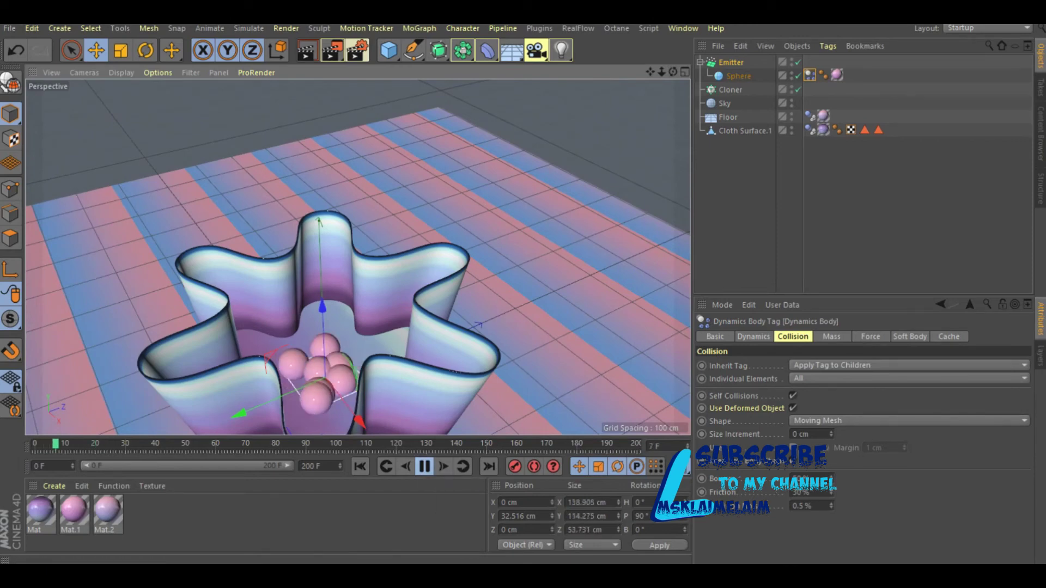
click(909, 421)
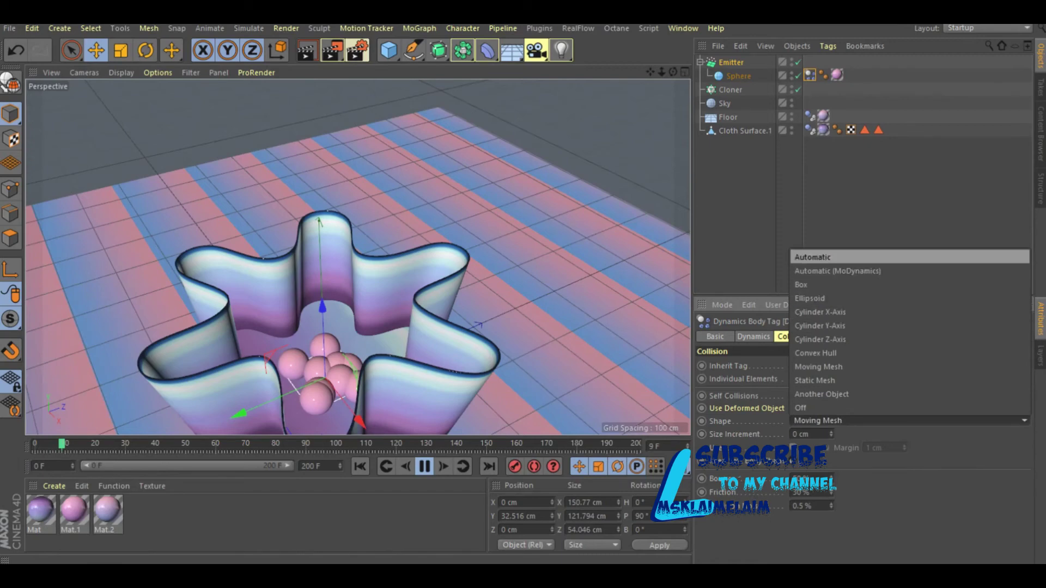
click(813, 257)
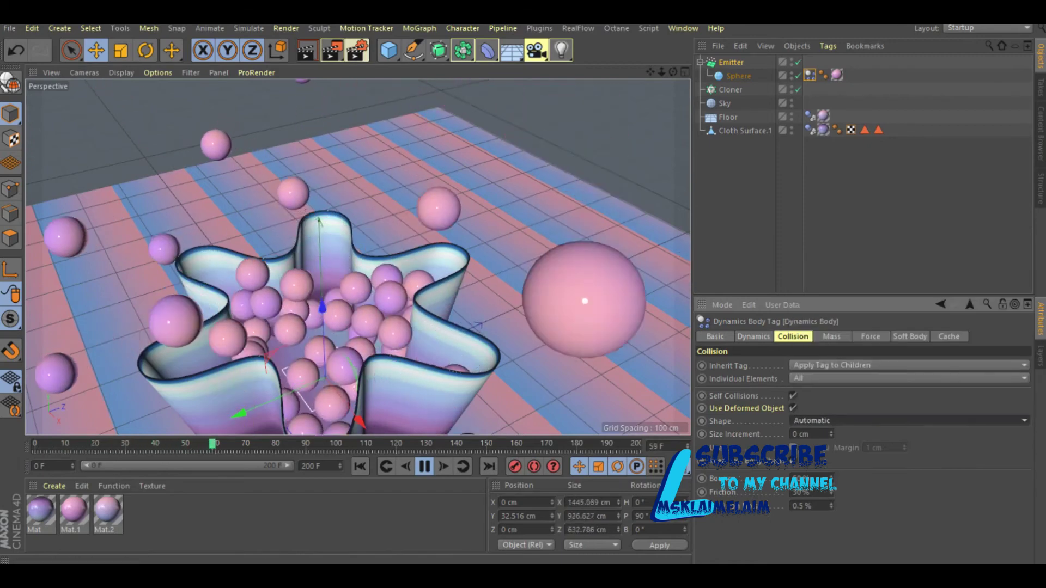
Step: Orbit to ground level, play to frame 137, and render the view with Ctrl+R
key(F8)
alt+drag(354, 272, 354, 218)
alt+drag(506, 239, 528, 240)
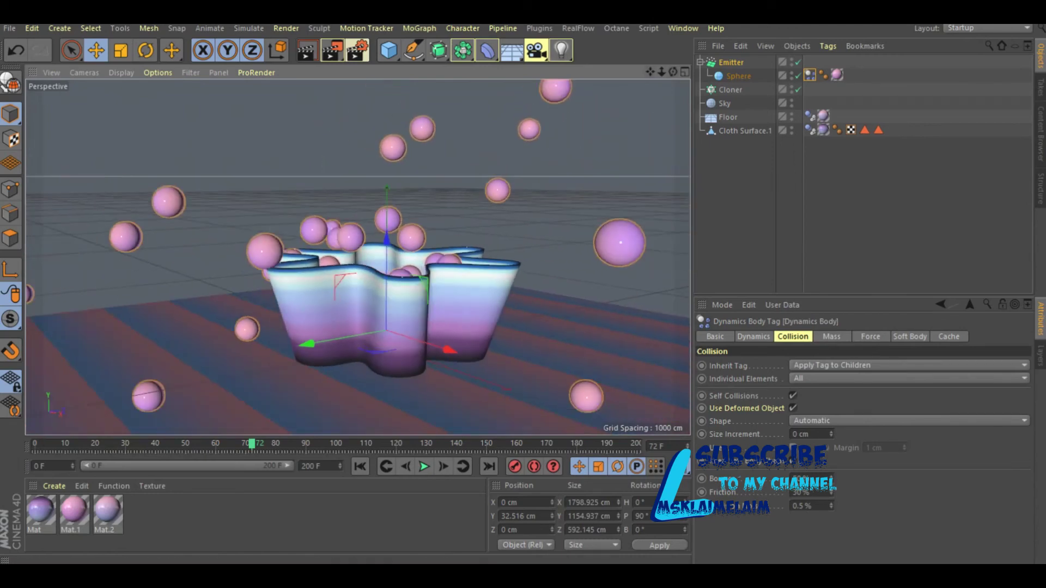
alt+drag(381, 272, 332, 275)
click(424, 466)
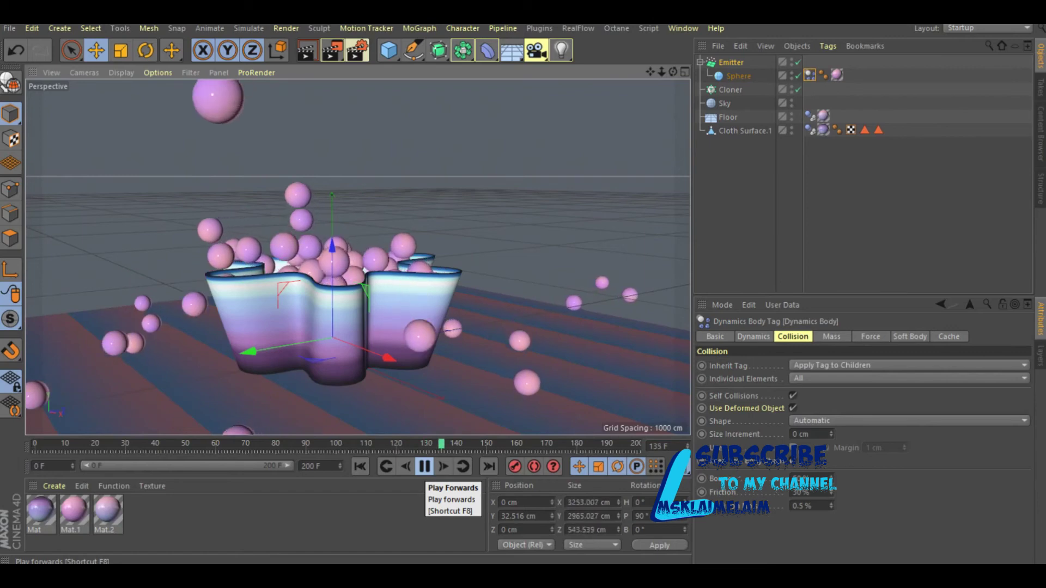
click(424, 467)
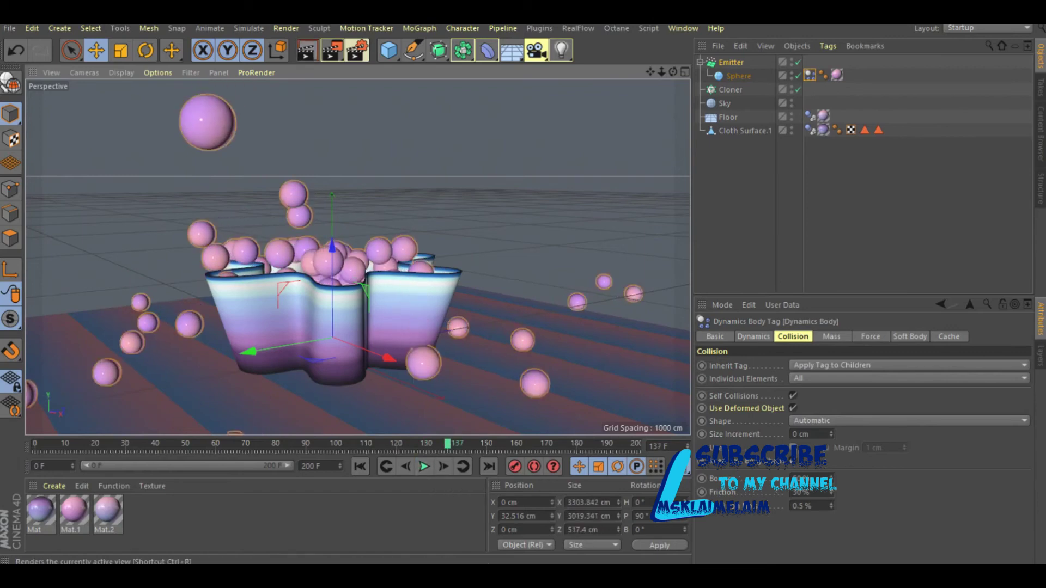
key(ctrl+r)
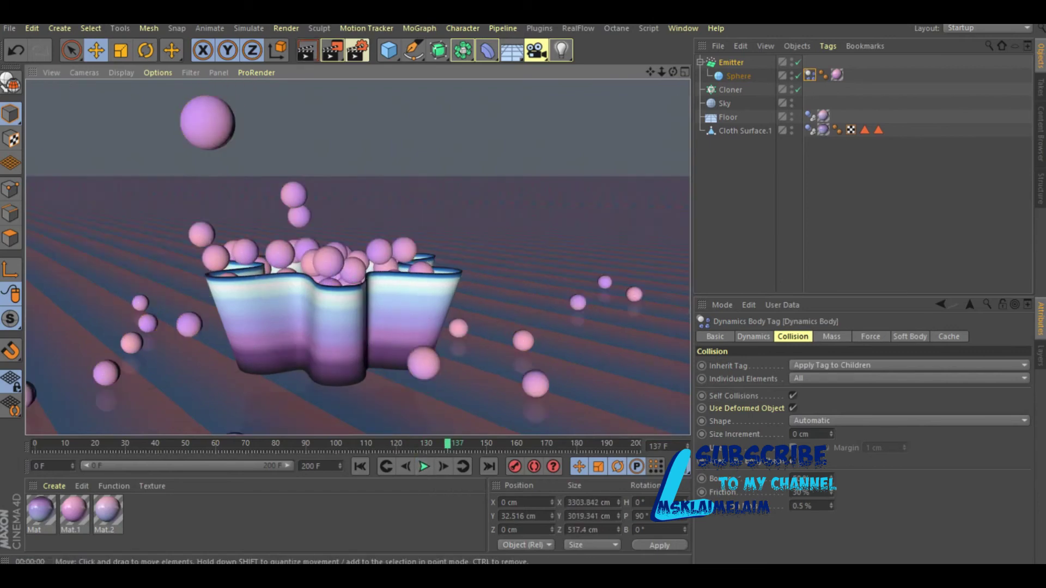
click(730, 89)
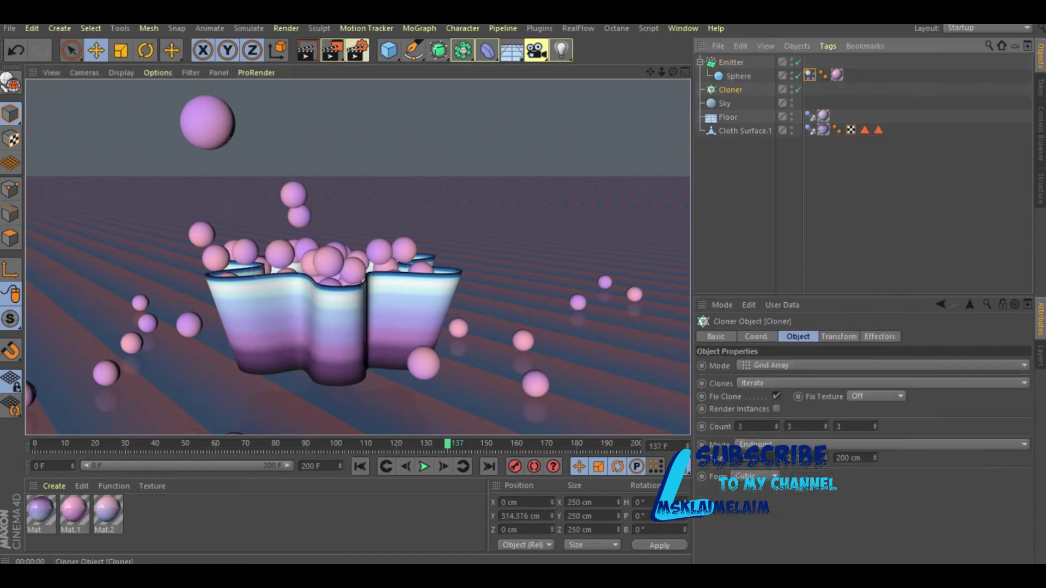
Step: Delete the Cloner and set the Emitter's Stop Emission to 170 F
key(Delete)
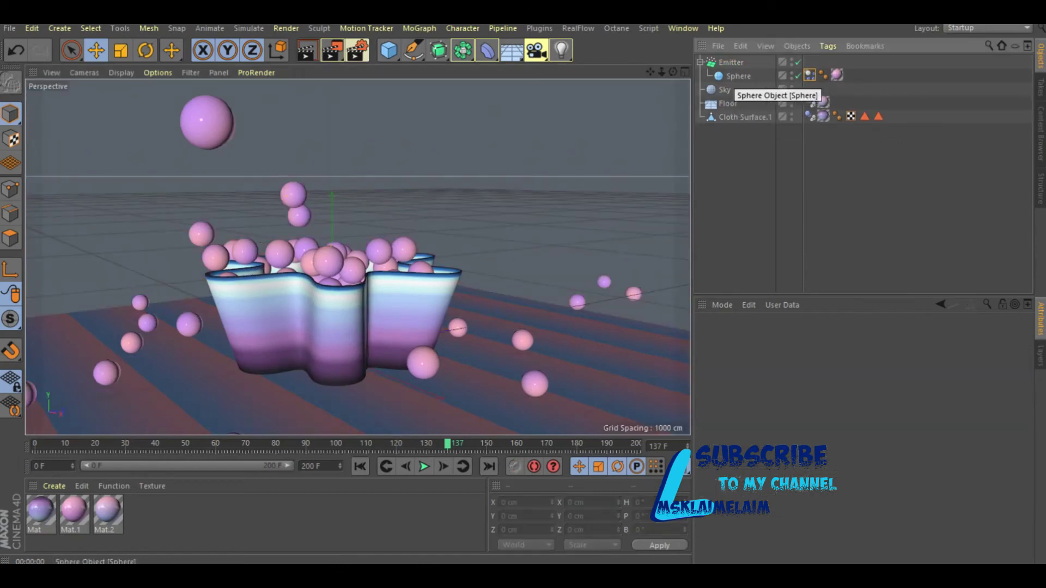
click(730, 62)
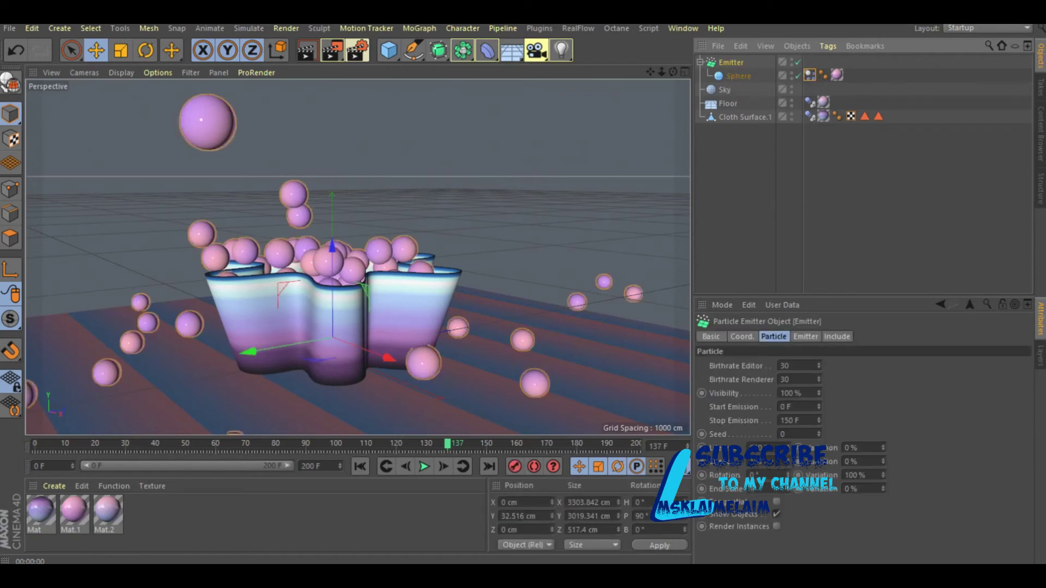
click(798, 420)
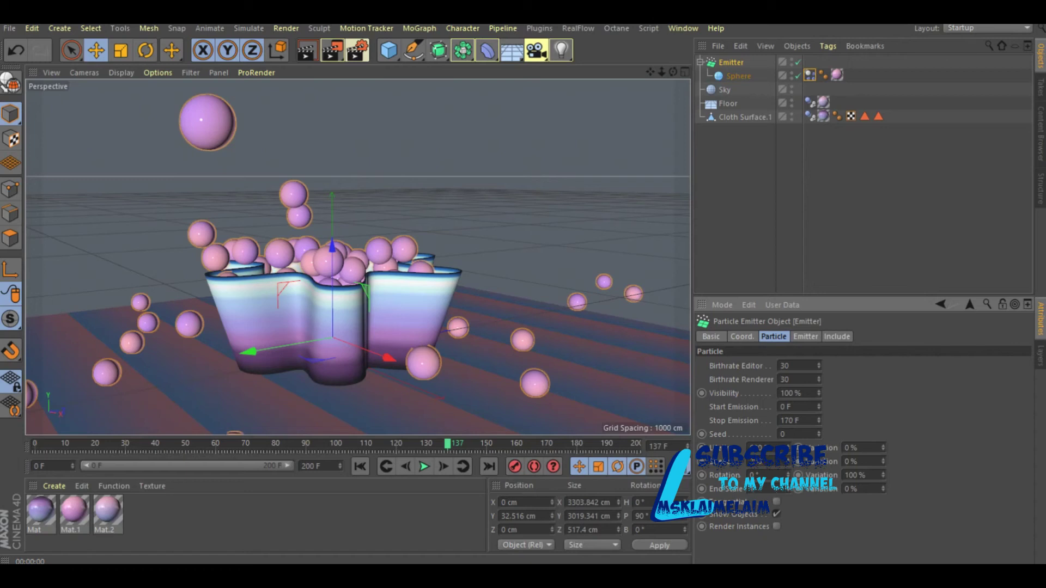
Step: Review the emitter's Emitter and Coord. tabs and replay from frame 0 to 115
click(805, 336)
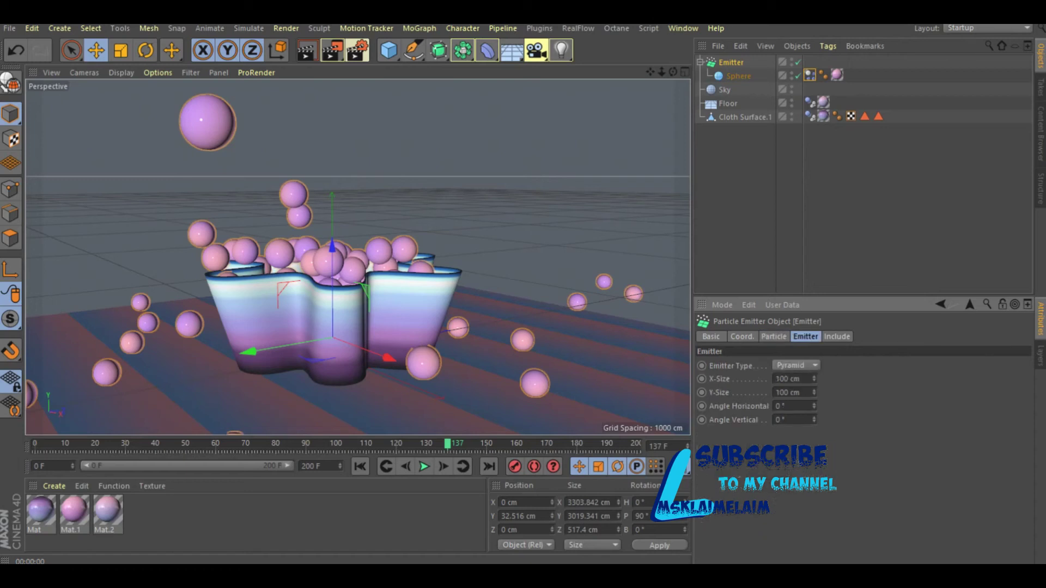
click(741, 337)
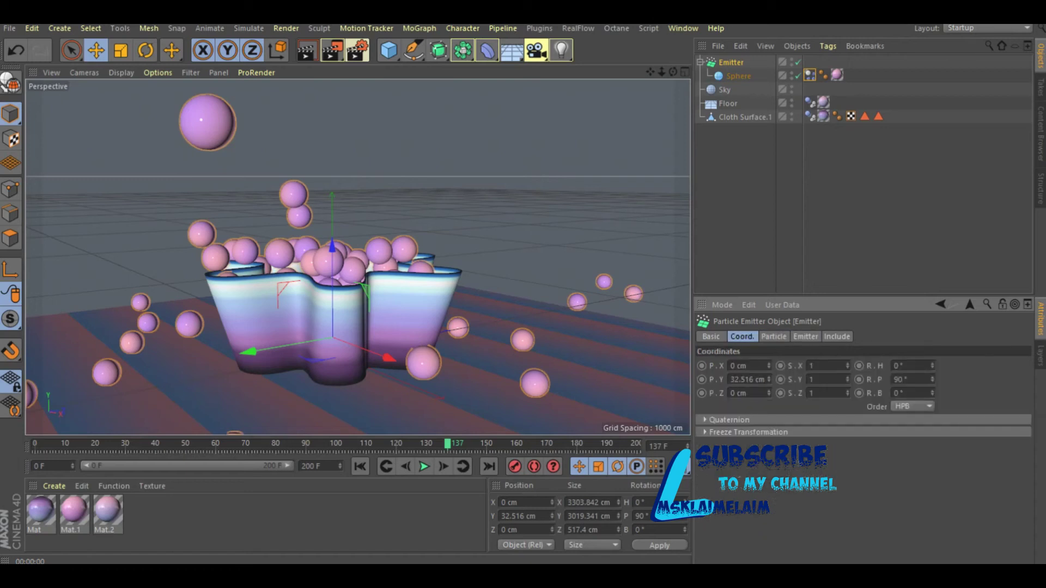
click(360, 466)
click(424, 467)
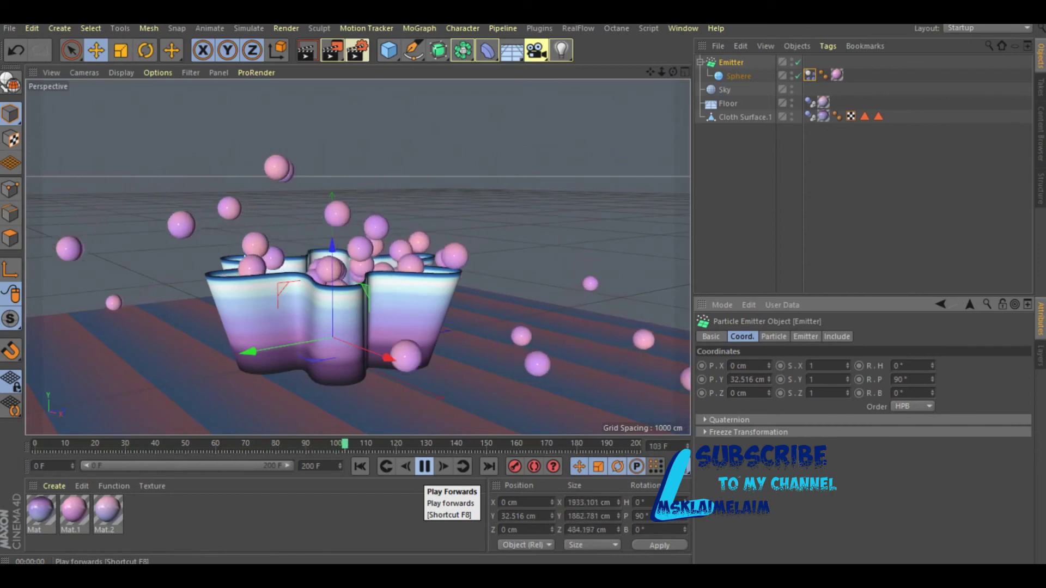
click(425, 465)
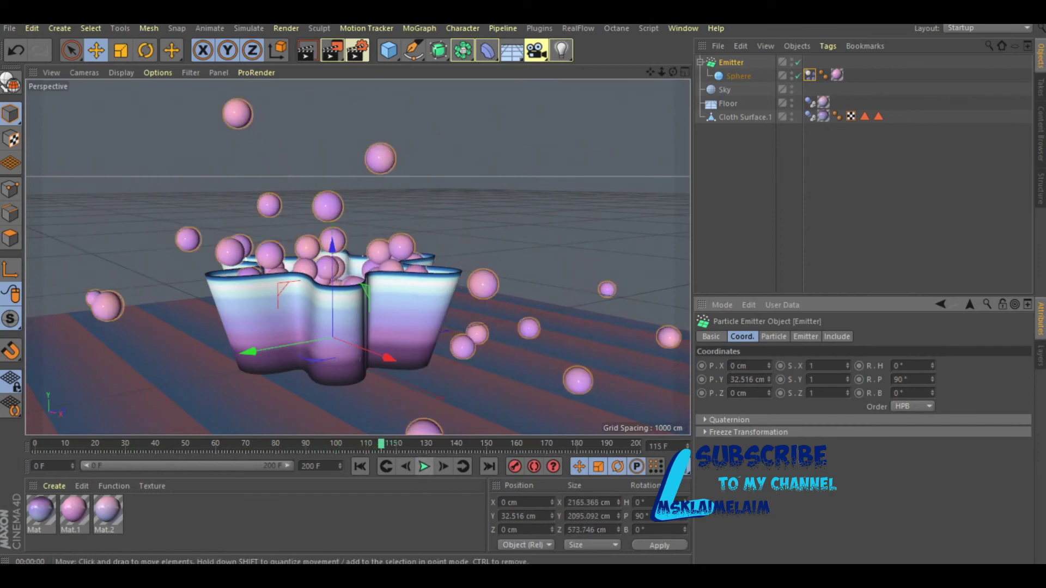
Step: Replace the Sky object with a Physical Sky and render a preview
click(724, 90)
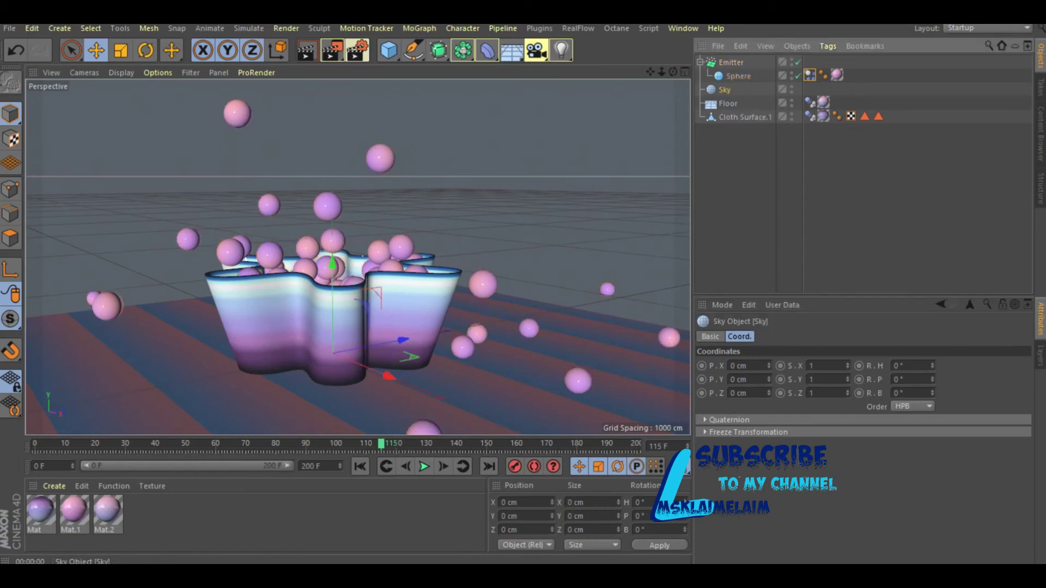
key(Delete)
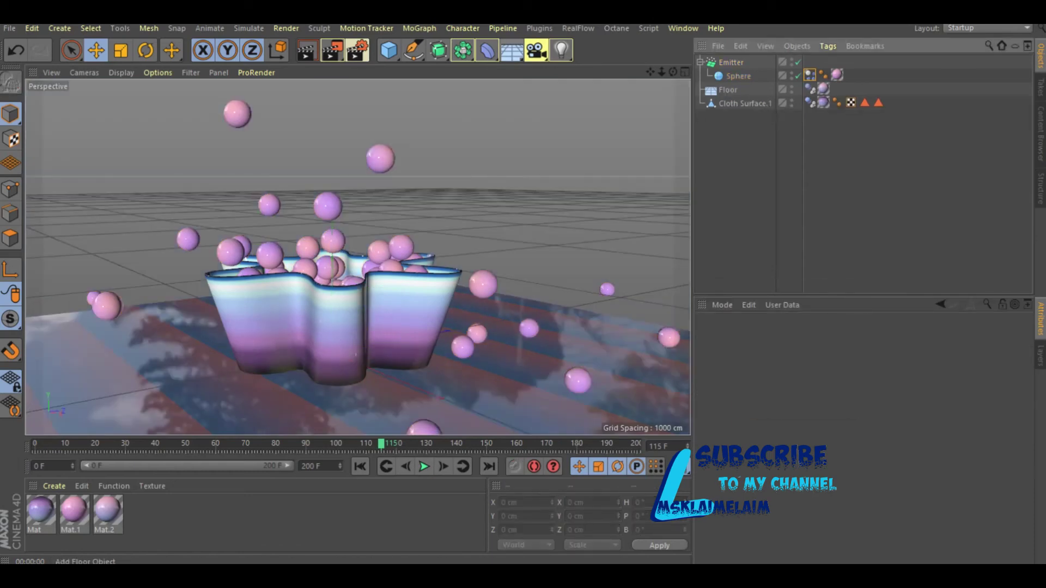
drag(511, 50, 668, 72)
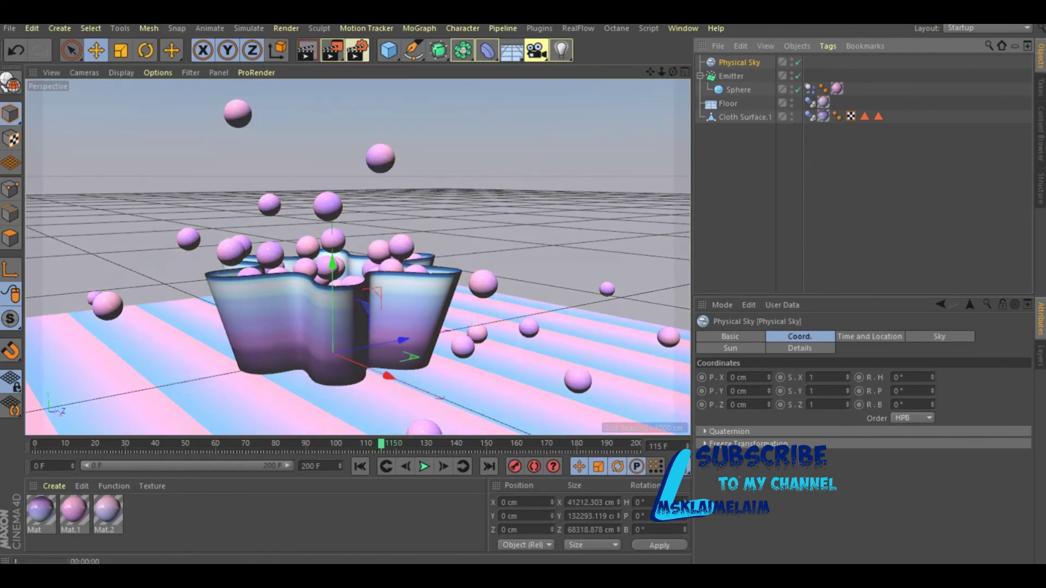
click(307, 50)
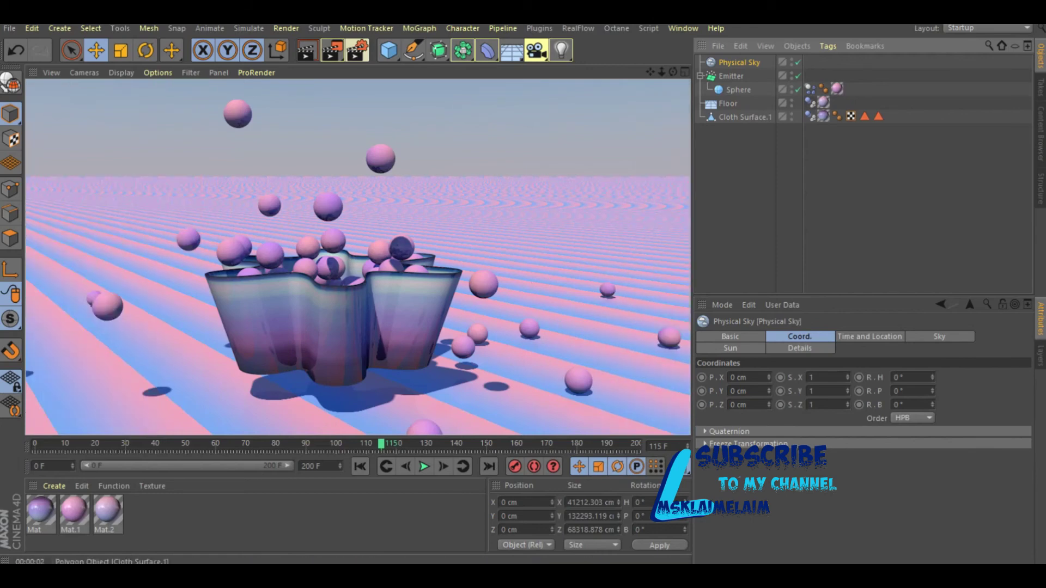
Step: Move the vase Cloth Surface.1 to 30.327 cm on Y and rewind to frame 0
click(337, 327)
mouse_move(331, 245)
mouse_down()
mouse_move(331, 231)
mouse_move(331, 248)
mouse_up()
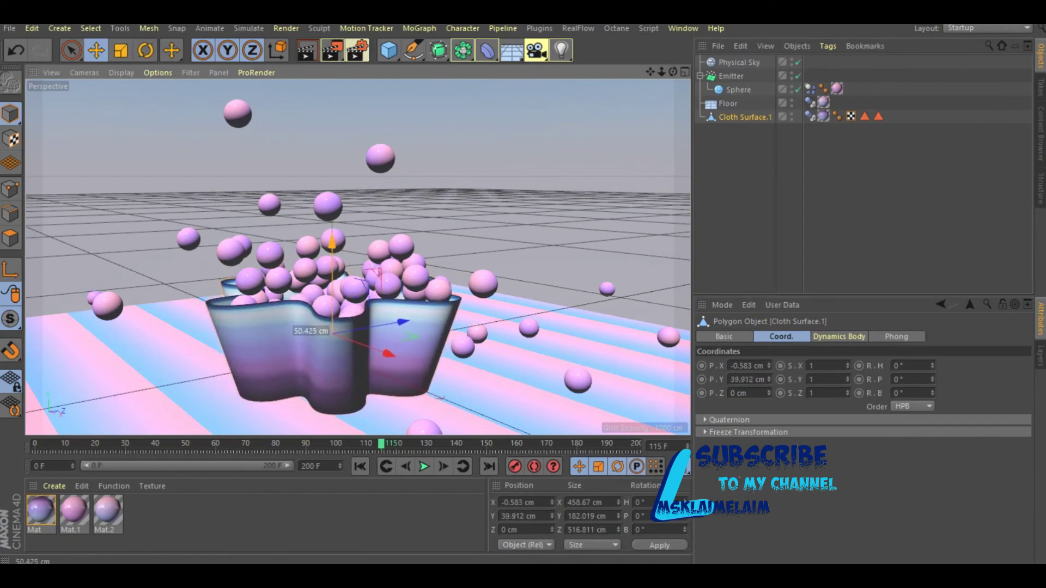
click(360, 466)
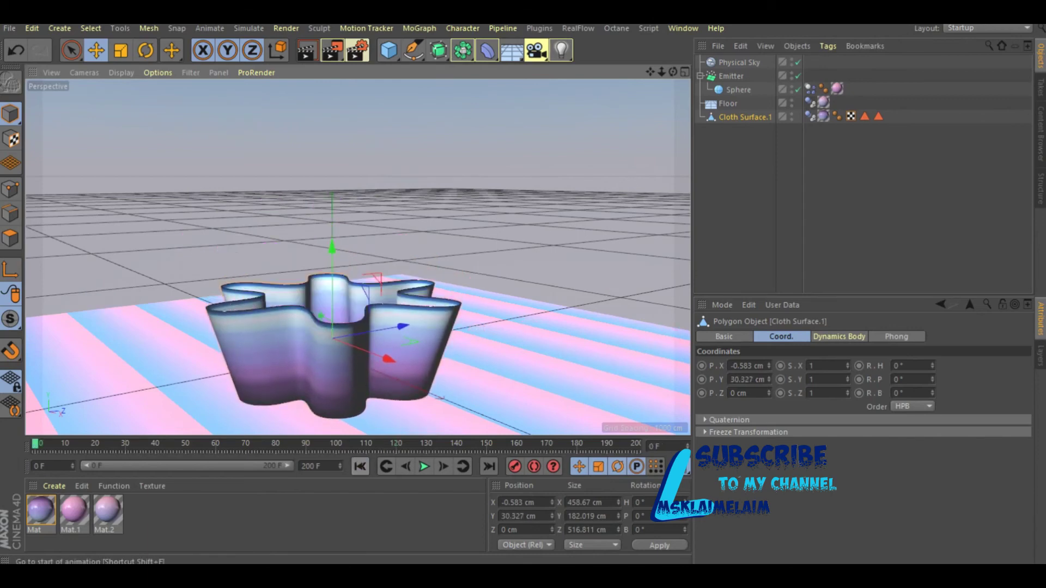
Step: Play from the start to frame 99, render the view, and open floor material Mat.2
click(424, 466)
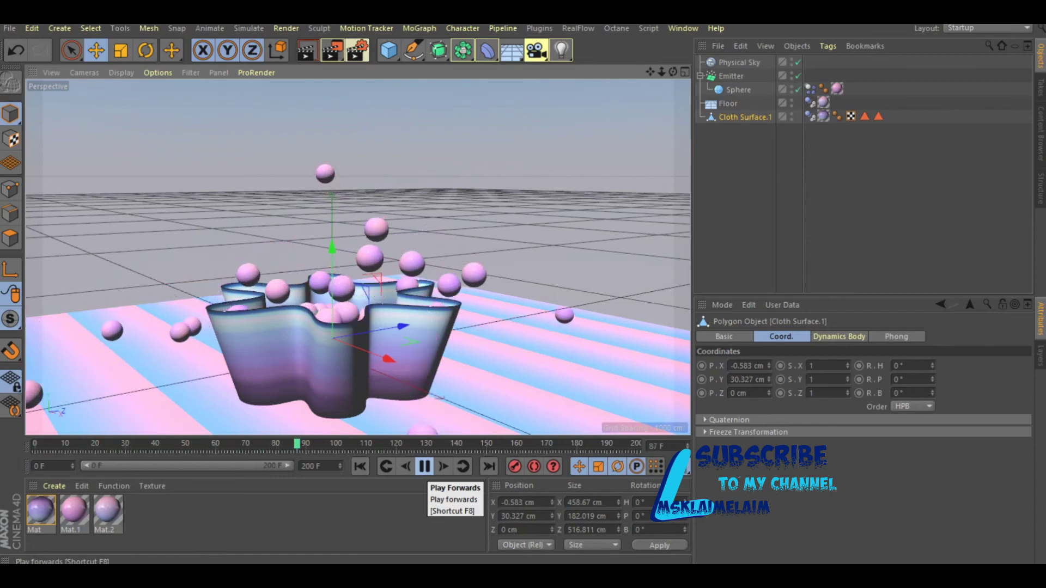
click(424, 466)
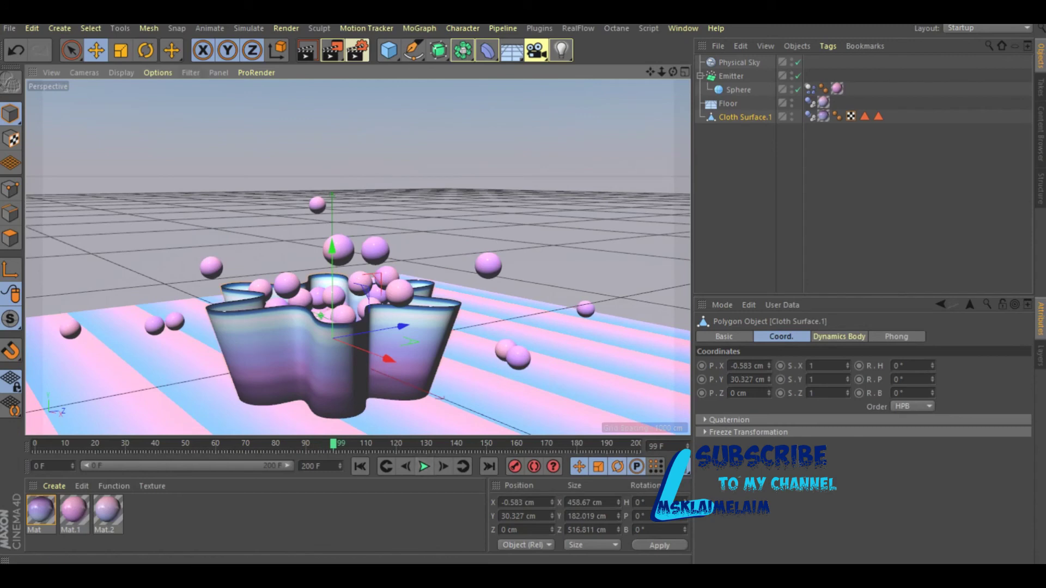
click(307, 50)
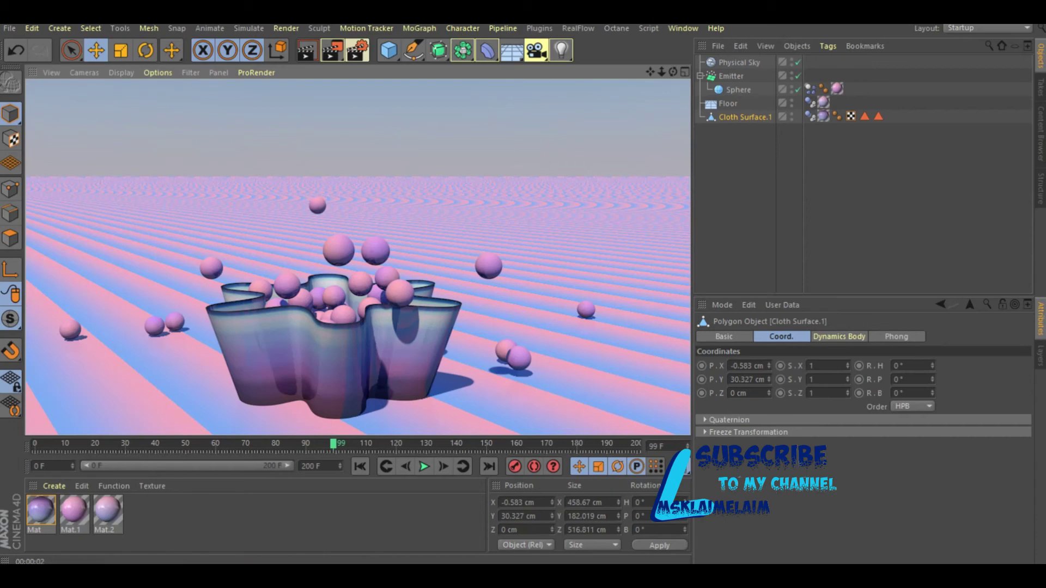
double_click(107, 510)
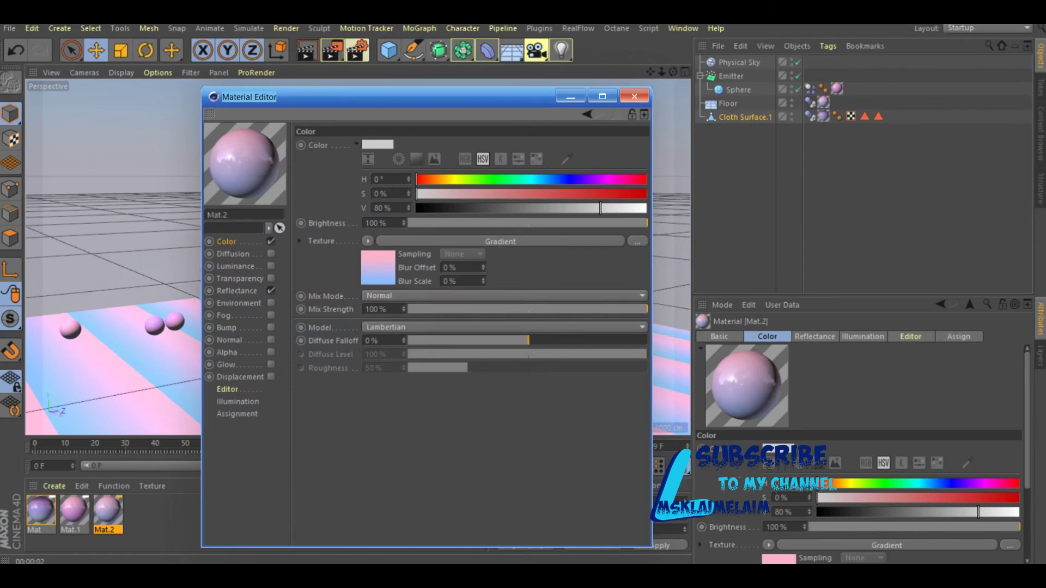
Step: Replace the floor colour gradient with a Layer shader and add a Checkerboard layer
click(368, 241)
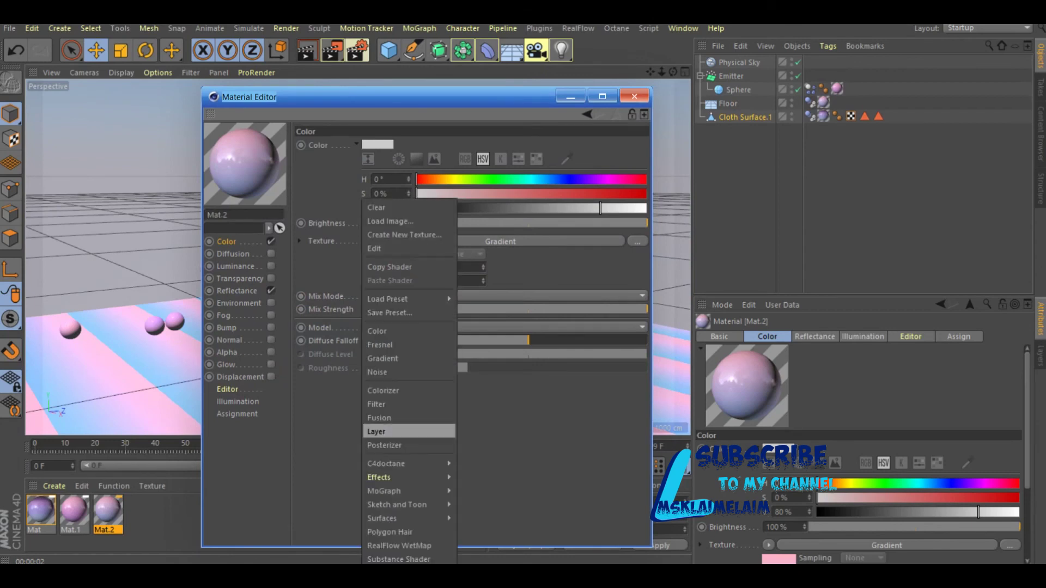
click(381, 430)
click(501, 241)
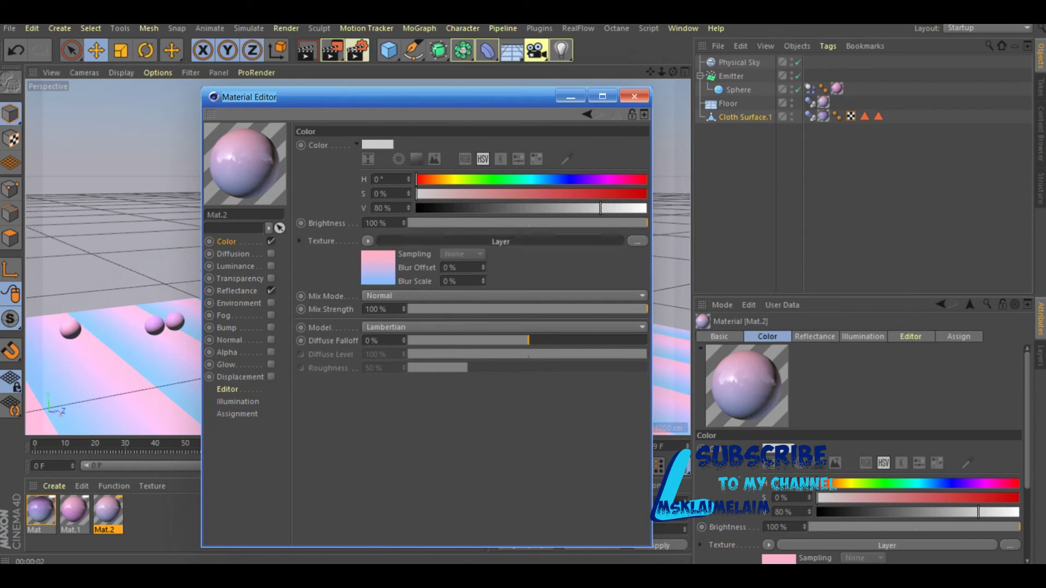
click(364, 254)
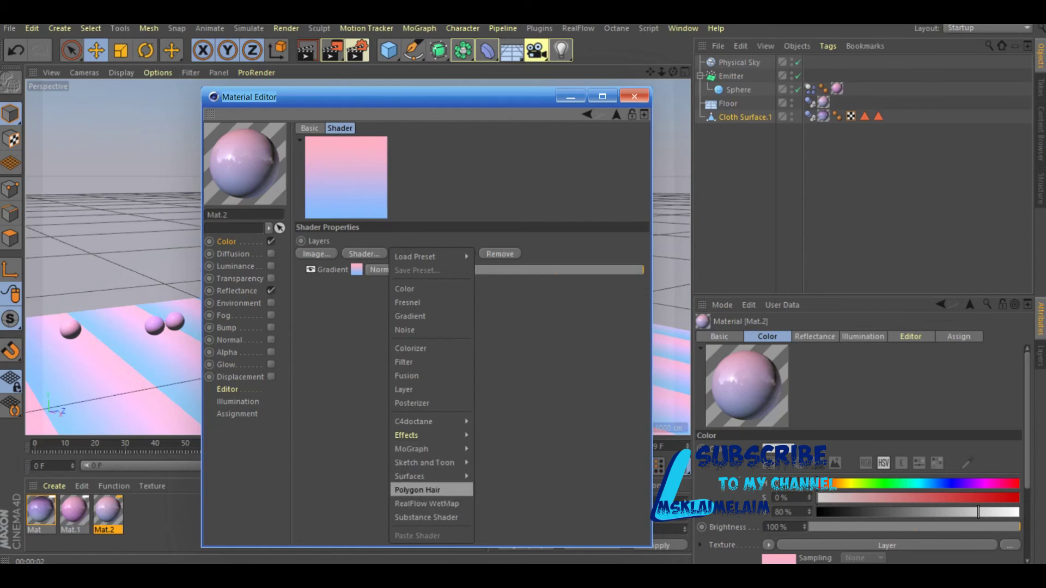
click(501, 258)
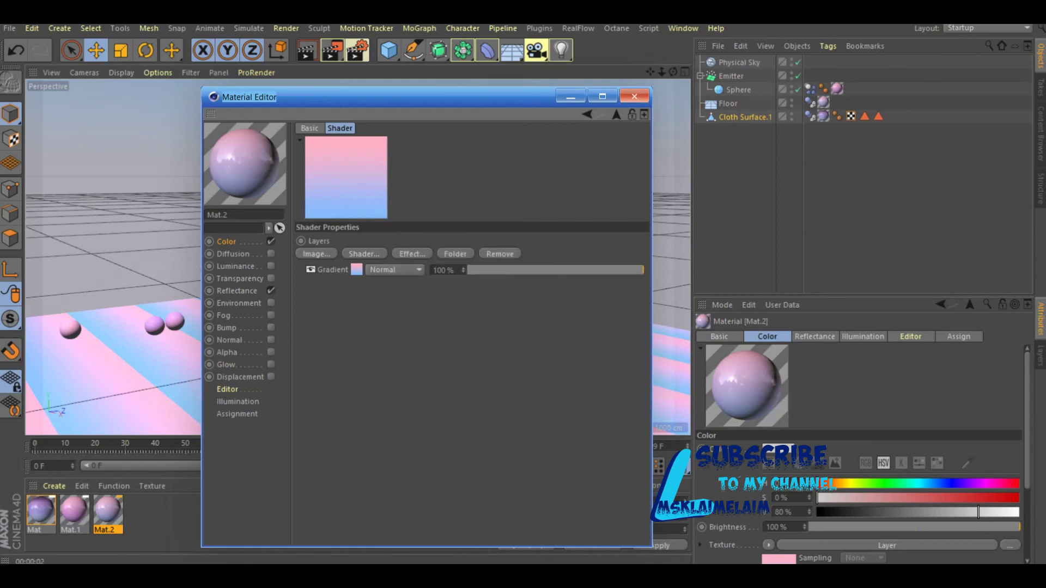
Step: Set the Checkerboard's second colour to cyan (H 189°, S 64%, V 83%)
click(342, 270)
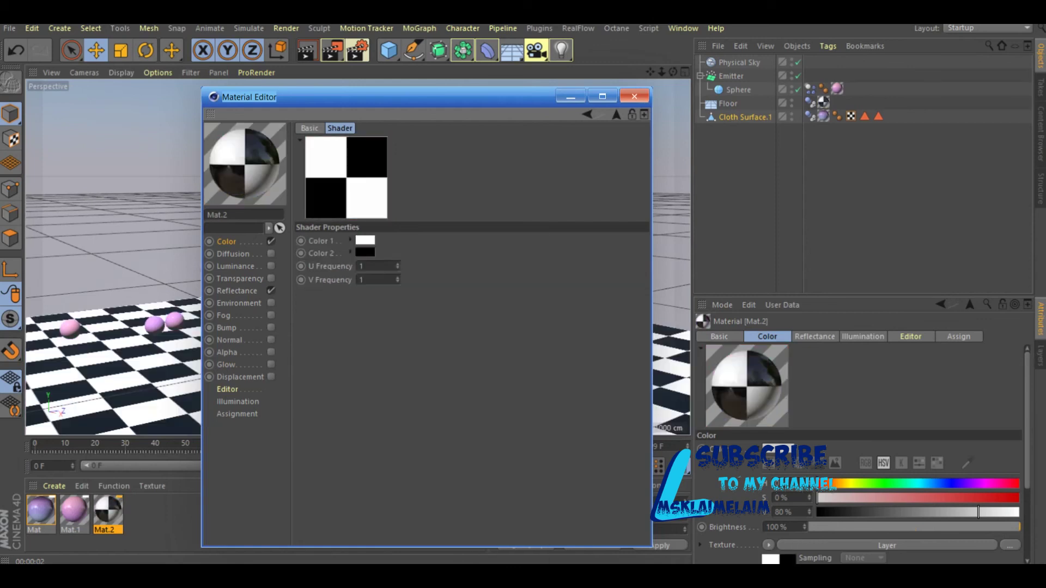
click(365, 251)
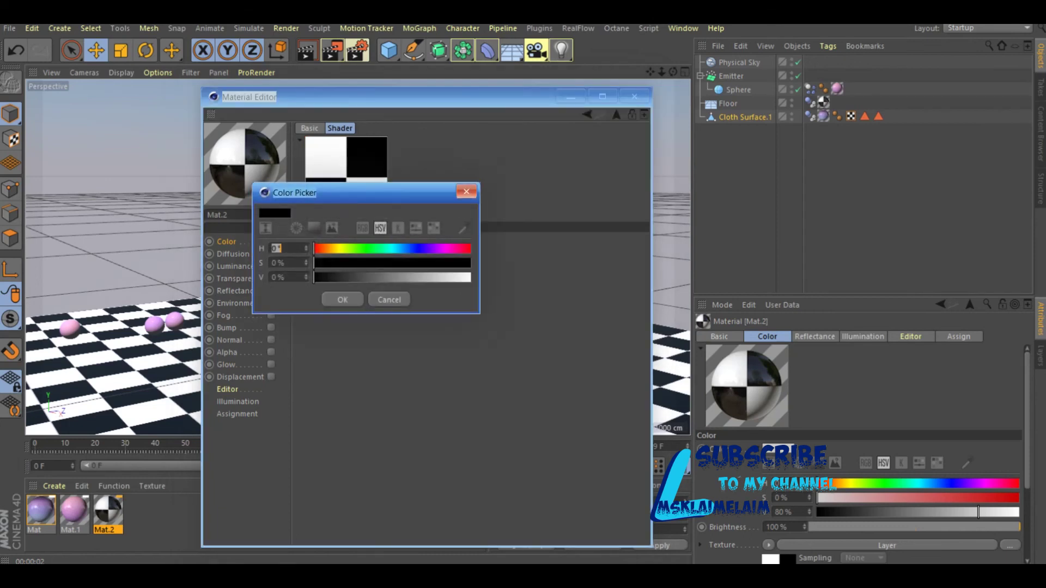
click(393, 248)
click(396, 248)
click(444, 278)
key(Return)
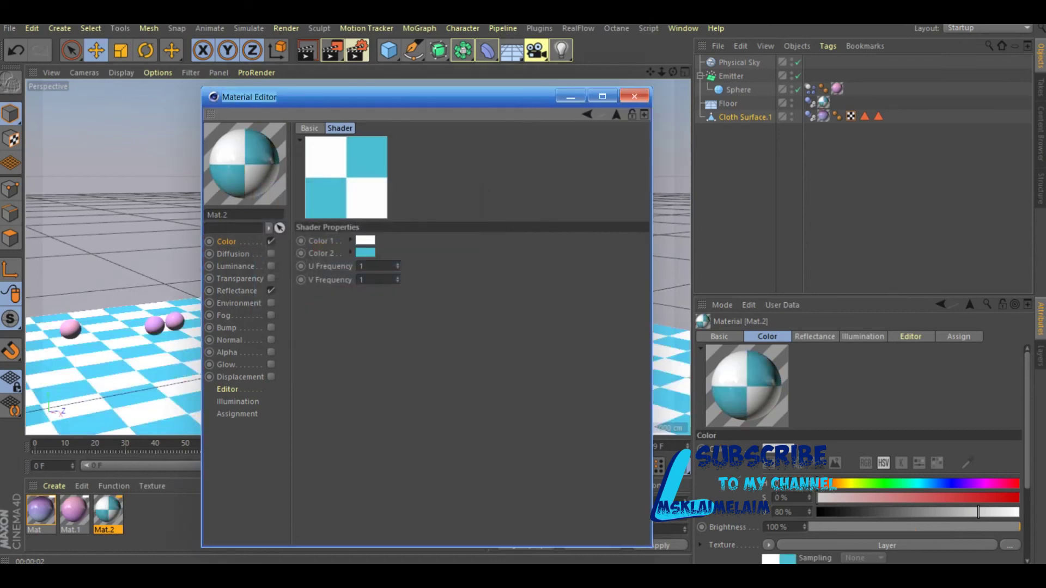
click(587, 113)
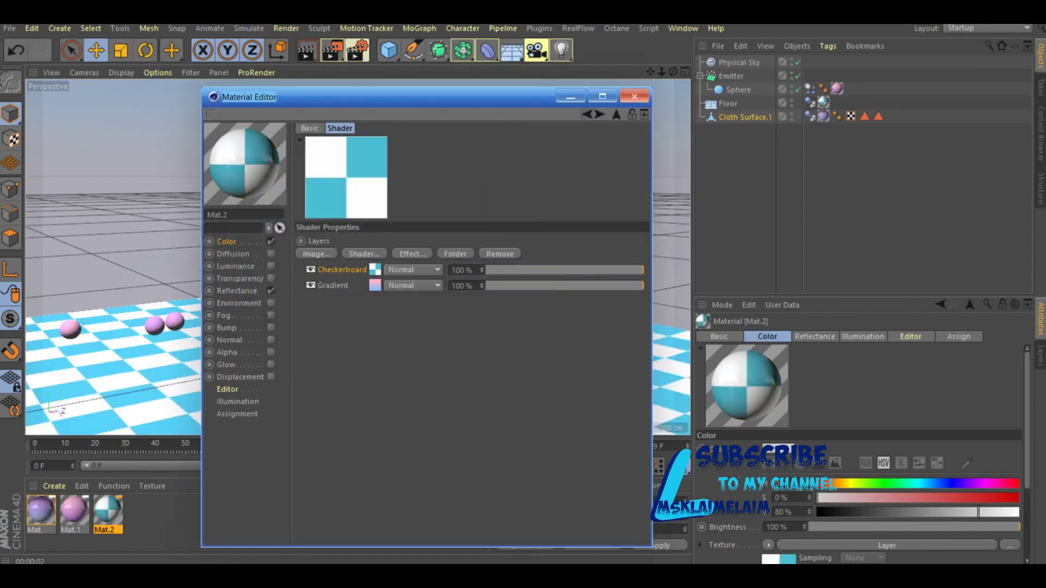
Step: Try Multiply, Dodge, Exclusion, Screen and Overlay blend modes on the Checkerboard layer
click(412, 270)
click(412, 288)
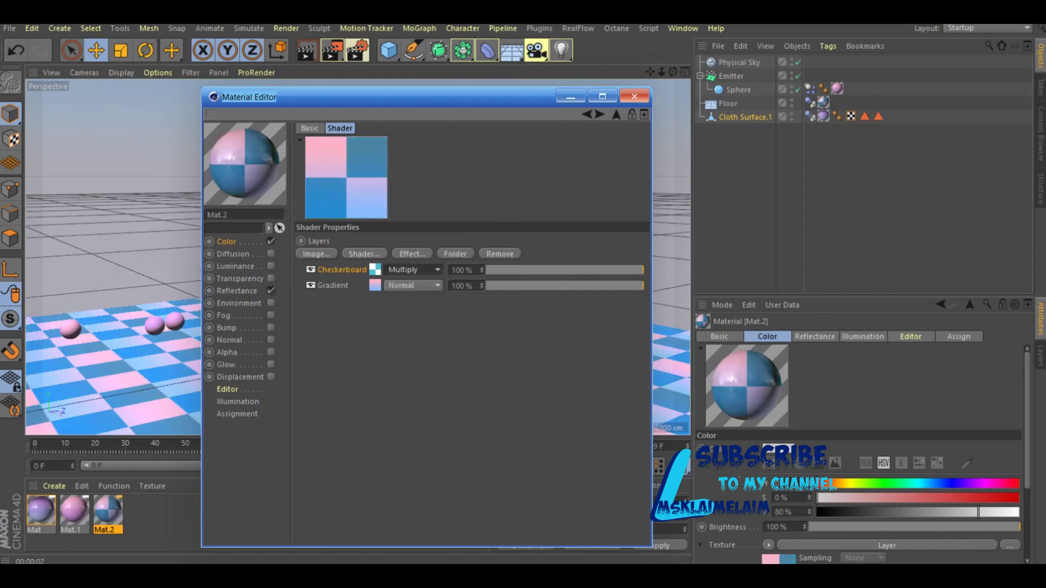
click(413, 270)
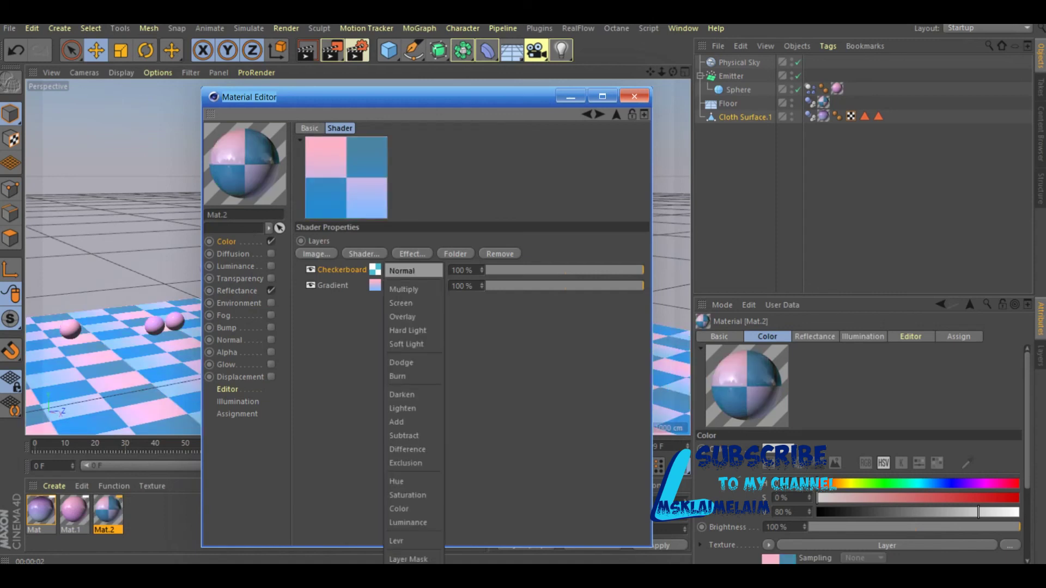
click(412, 361)
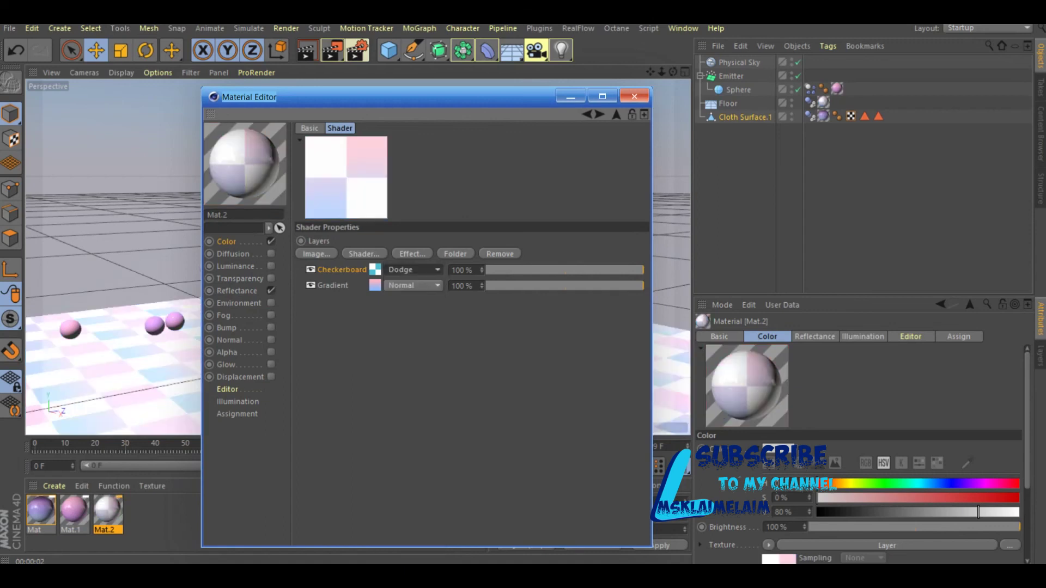
click(413, 270)
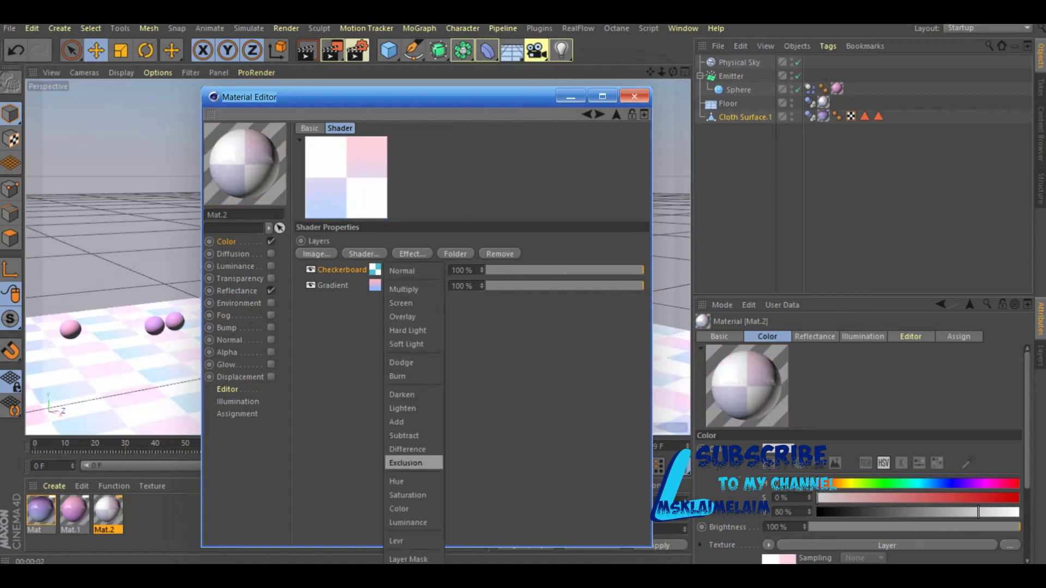
click(406, 462)
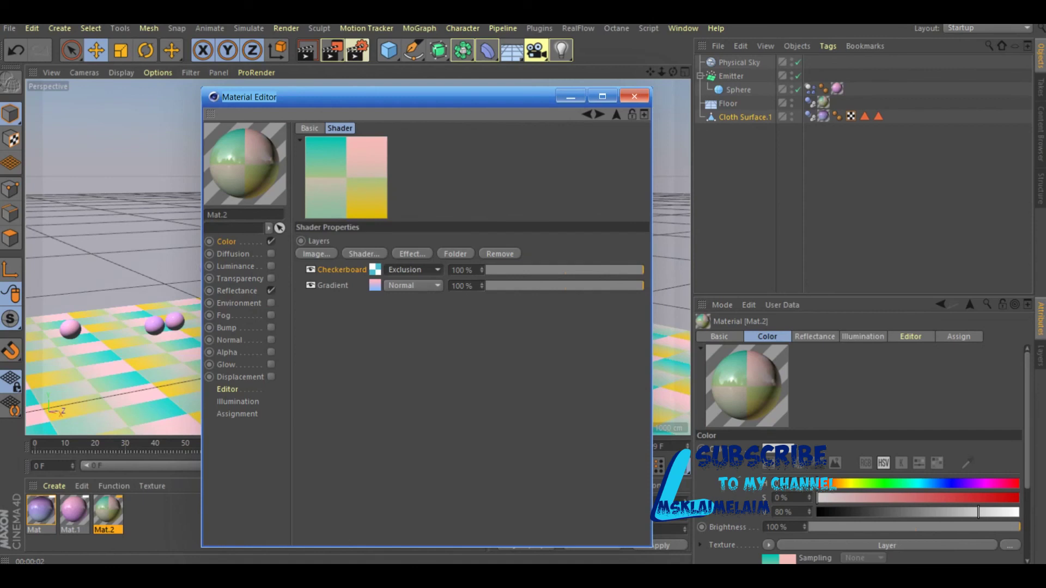
click(412, 270)
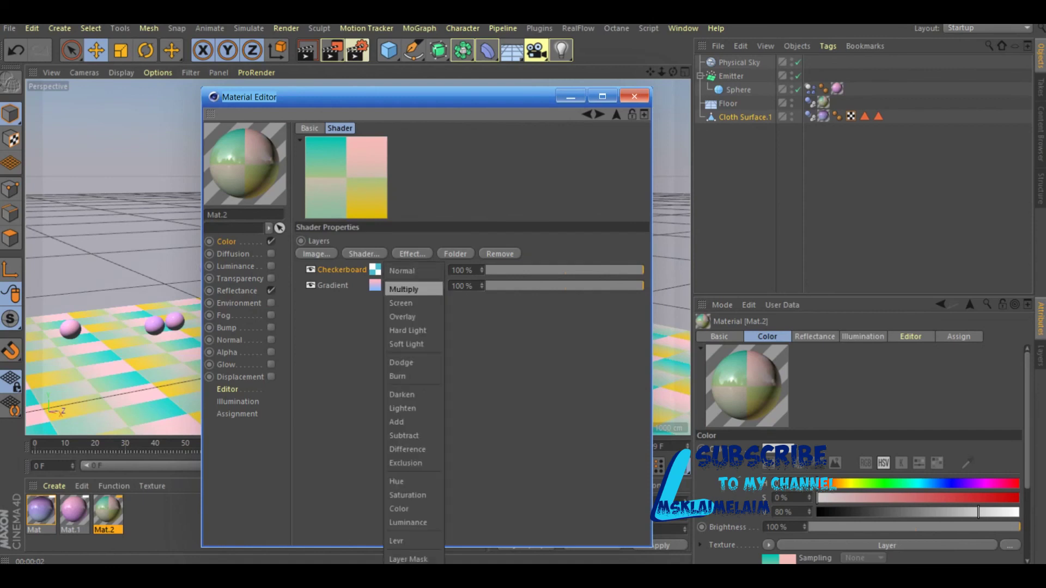
click(400, 303)
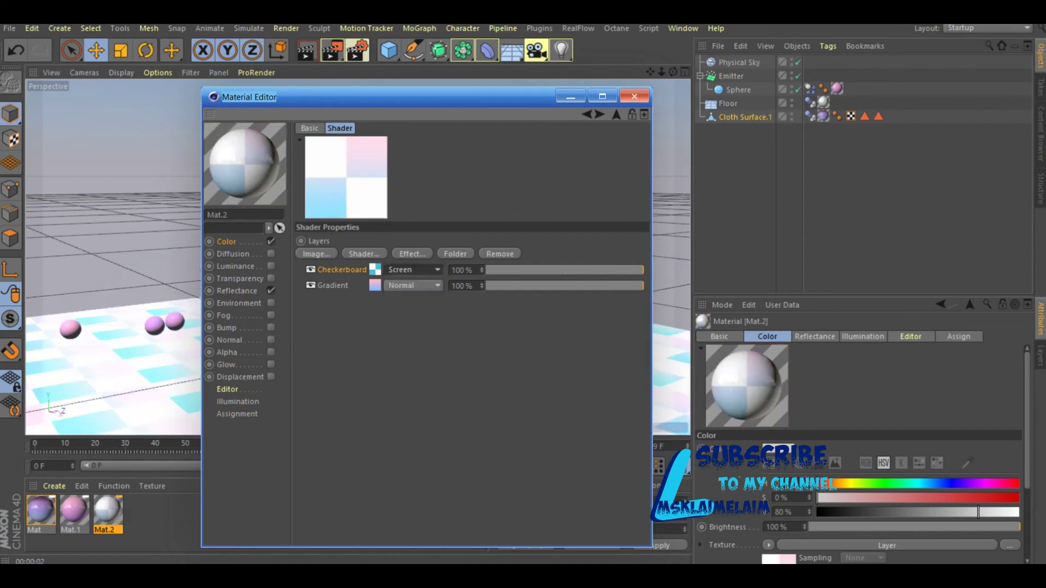
click(412, 270)
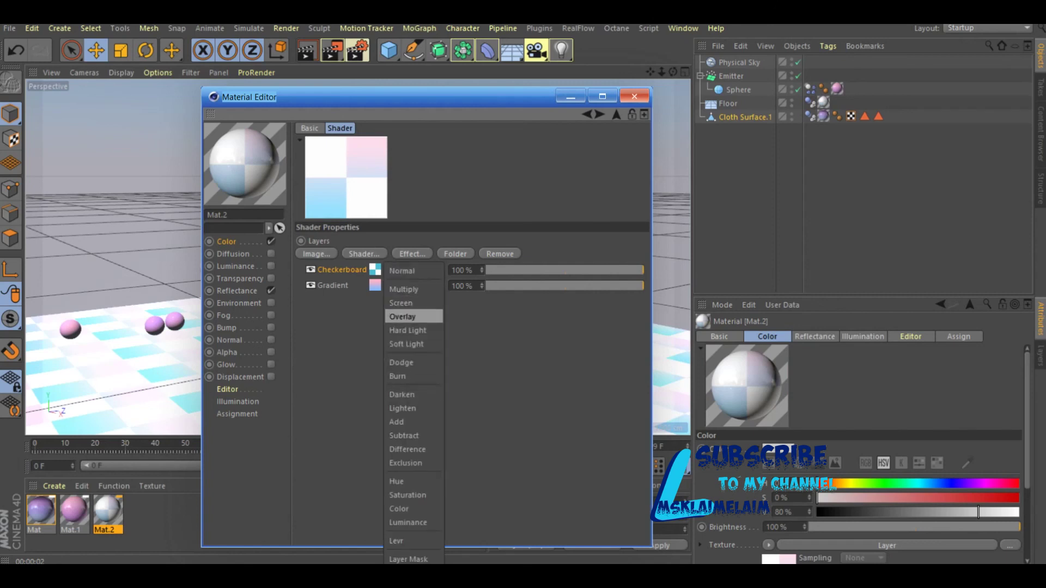
click(402, 316)
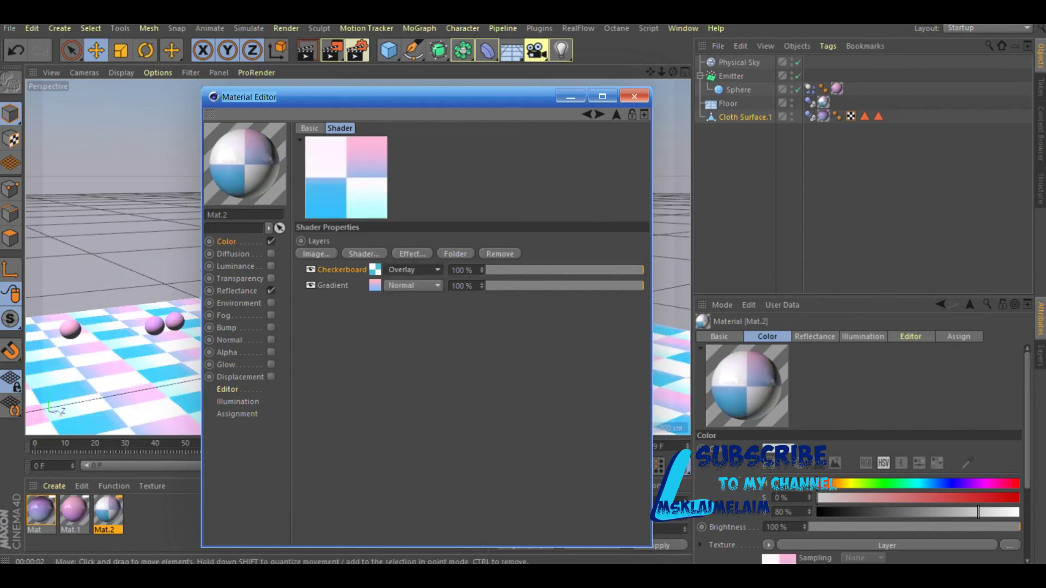
Step: Compare Screen and Subtract, then settle on Soft Light blending for the Checkerboard
click(413, 270)
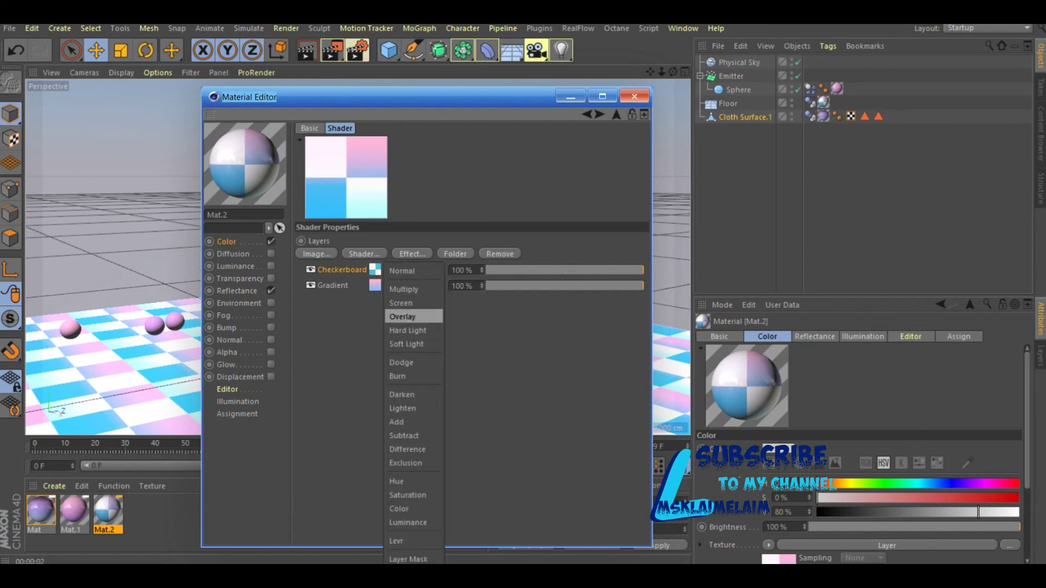
click(400, 303)
click(412, 269)
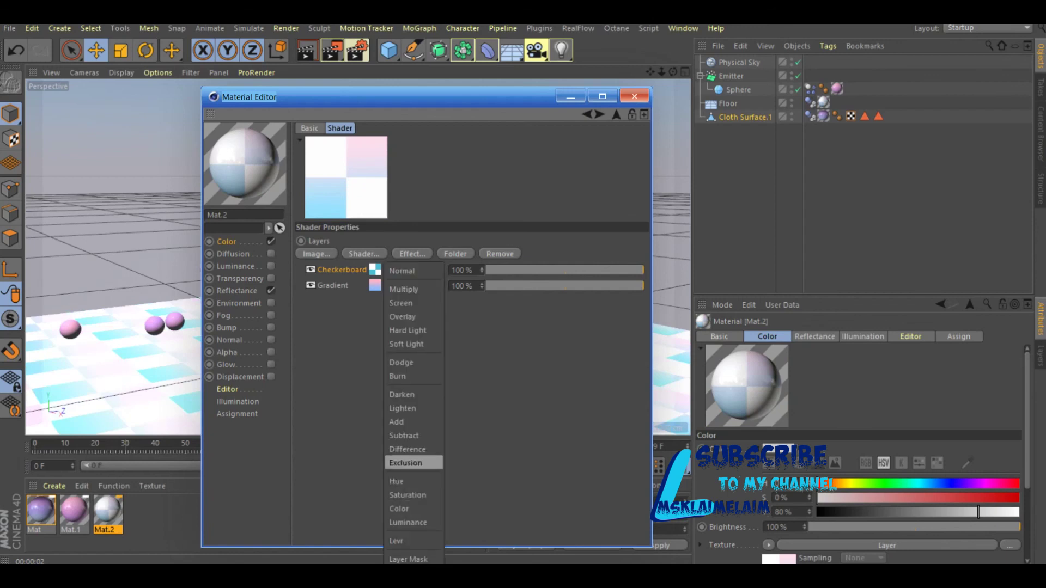
click(404, 435)
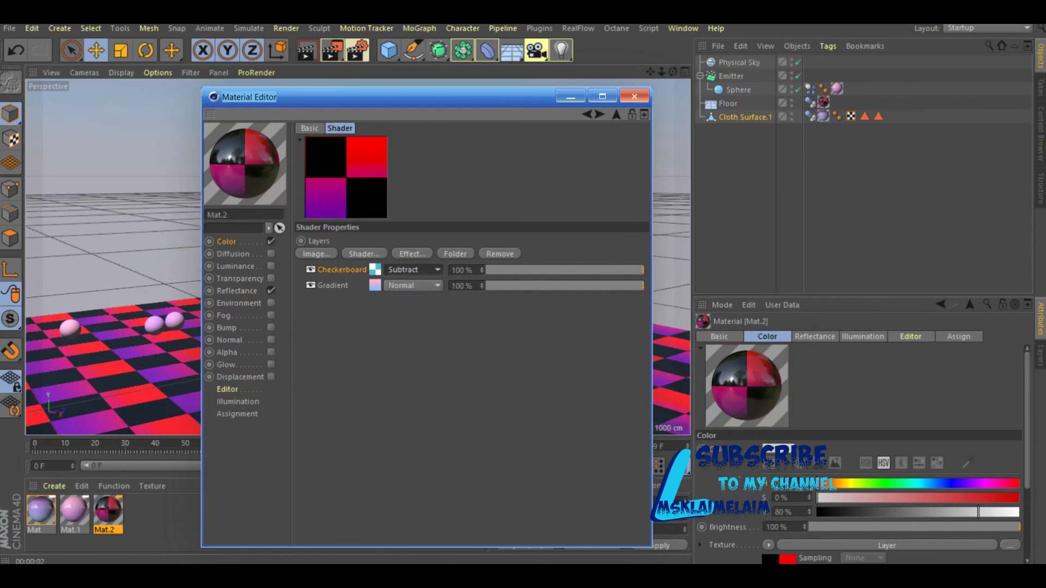
click(413, 269)
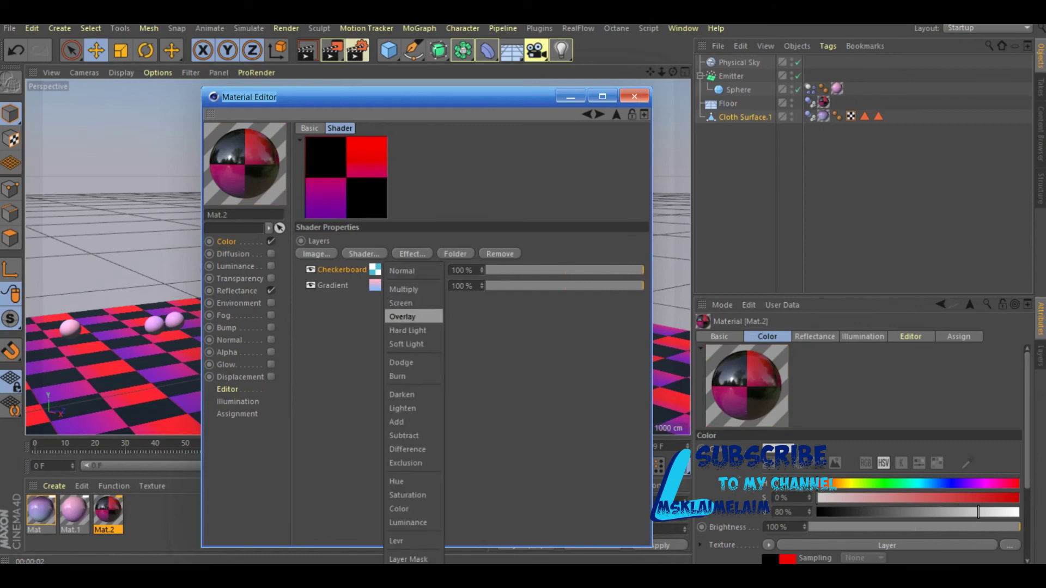
click(406, 344)
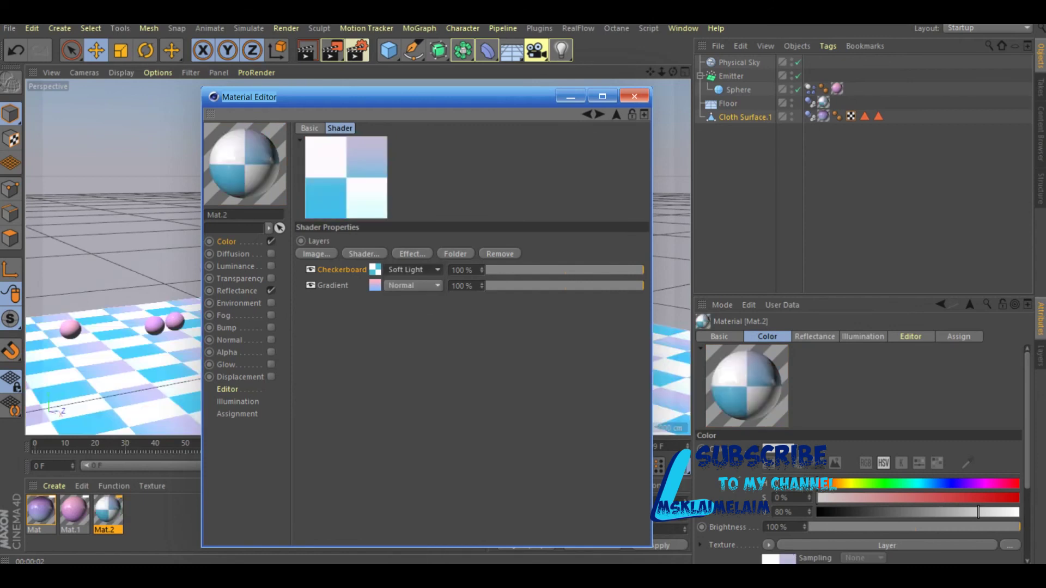
Step: Close the material editor, render a preview region, and open sphere material Mat.1
click(635, 97)
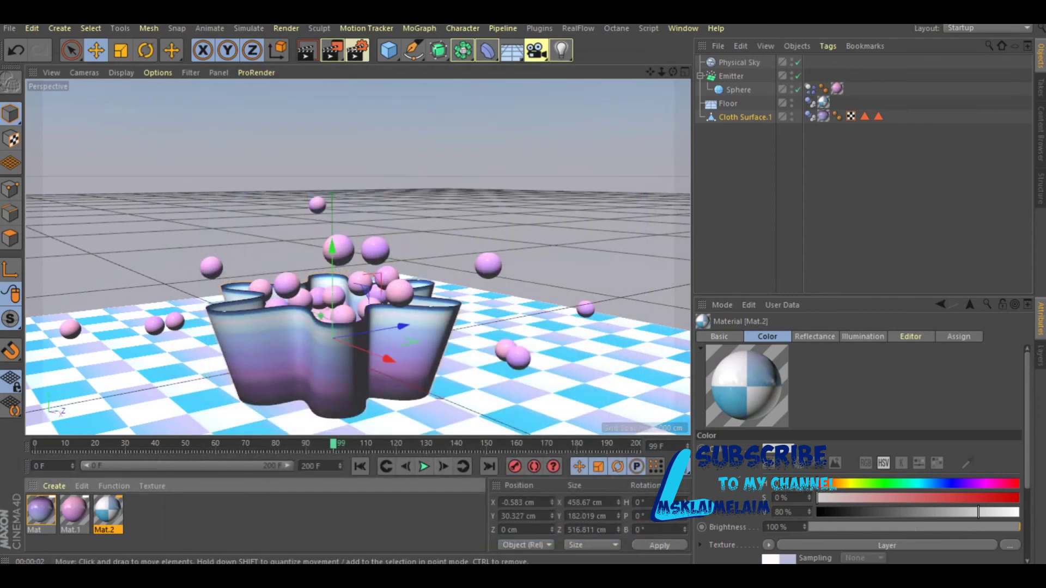
click(307, 51)
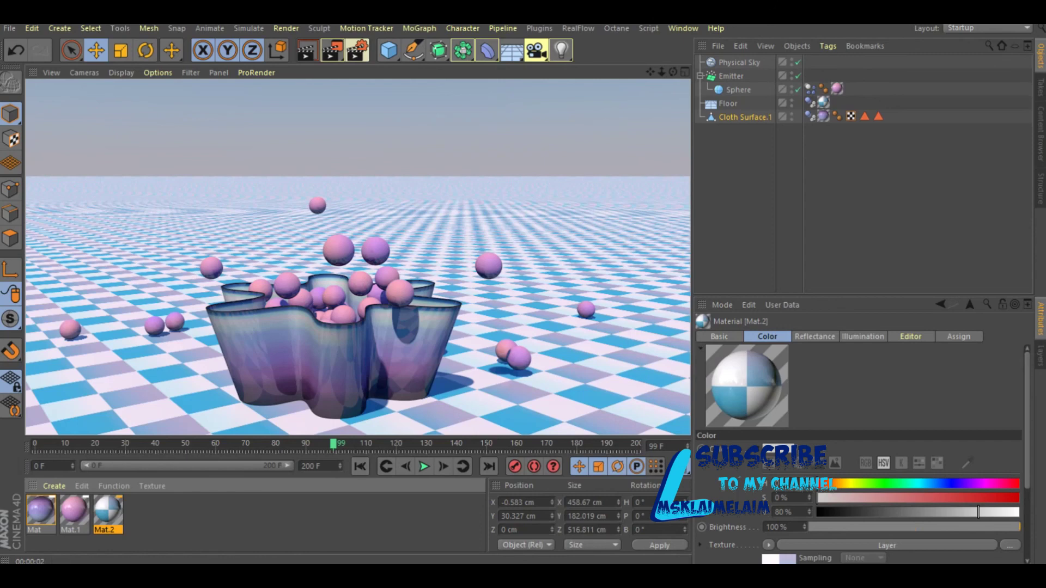
double_click(74, 511)
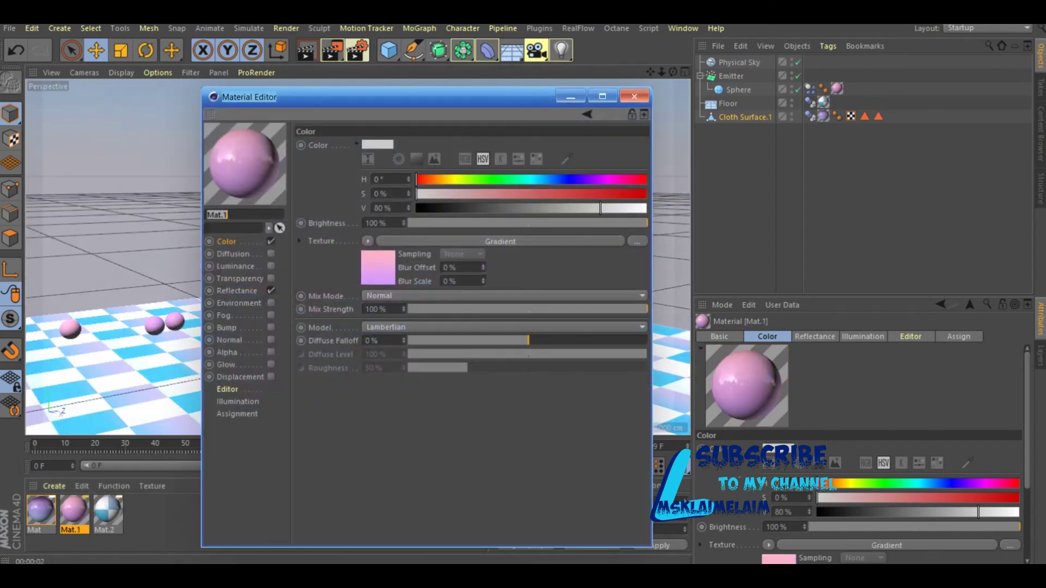
Step: Set Mat.1's left gradient knot to light cyan with H 197° and S 43%
click(501, 241)
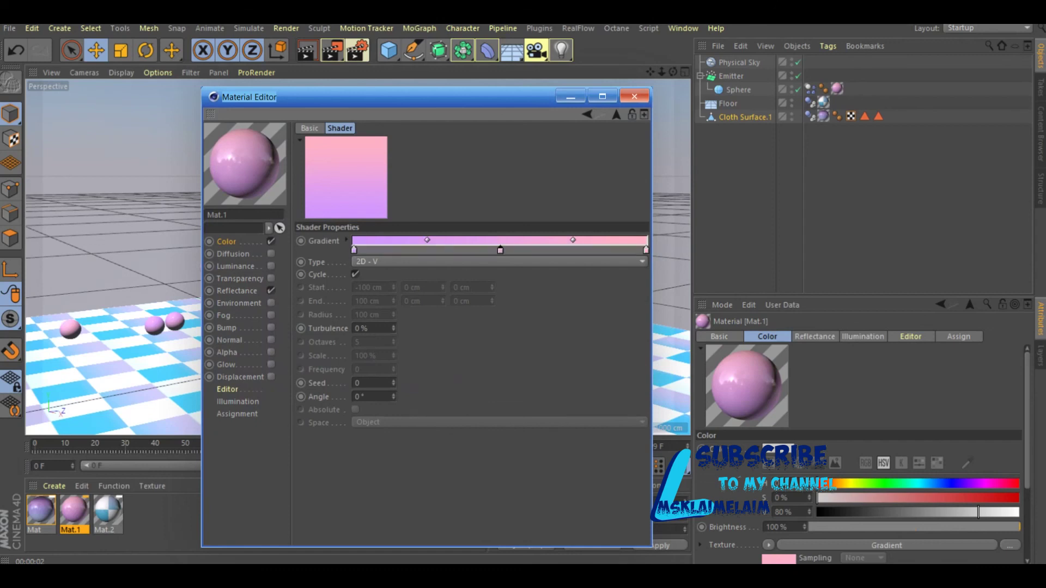
double_click(354, 250)
text(183)
key(Return)
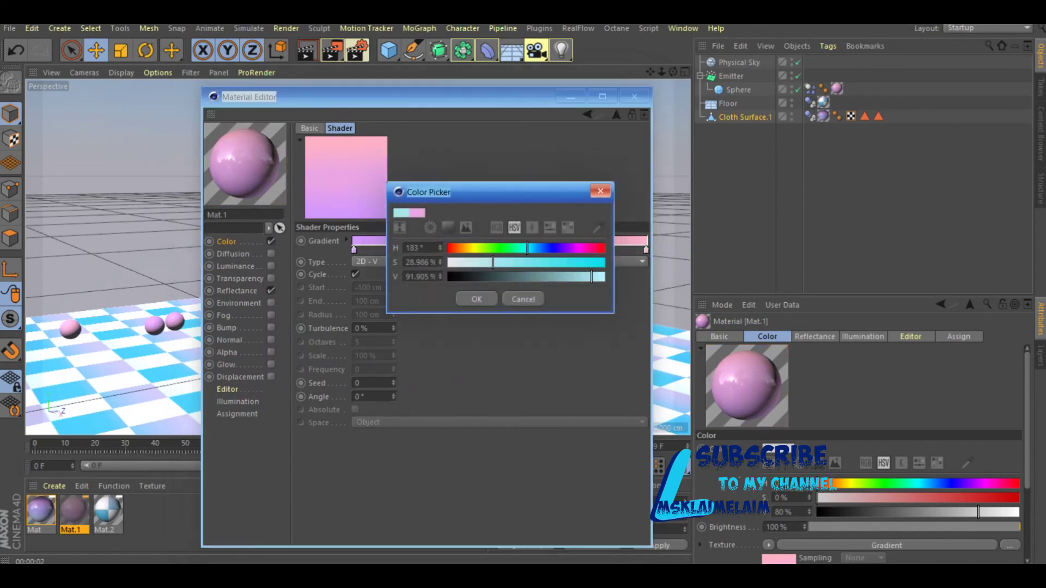
text(197)
key(Tab)
text(43)
key(Return)
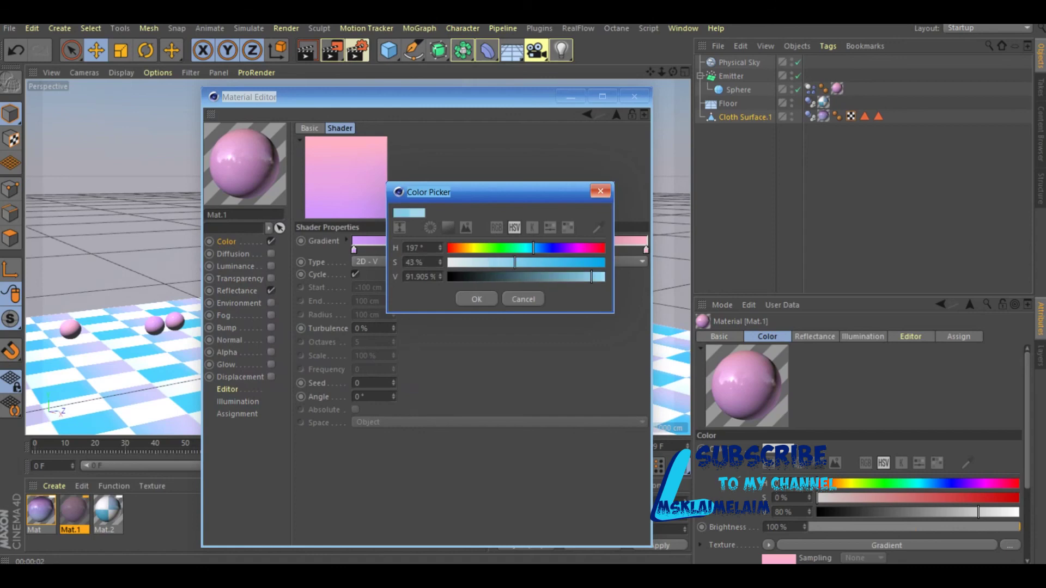
key(Return)
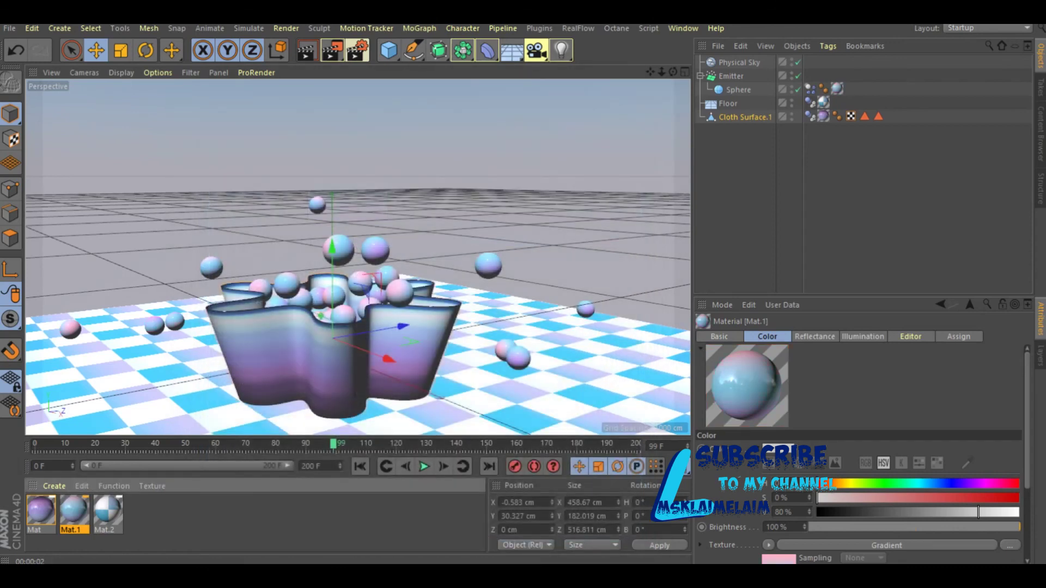
Step: Render a live preview and run the sphere simulation to frame 189
click(306, 50)
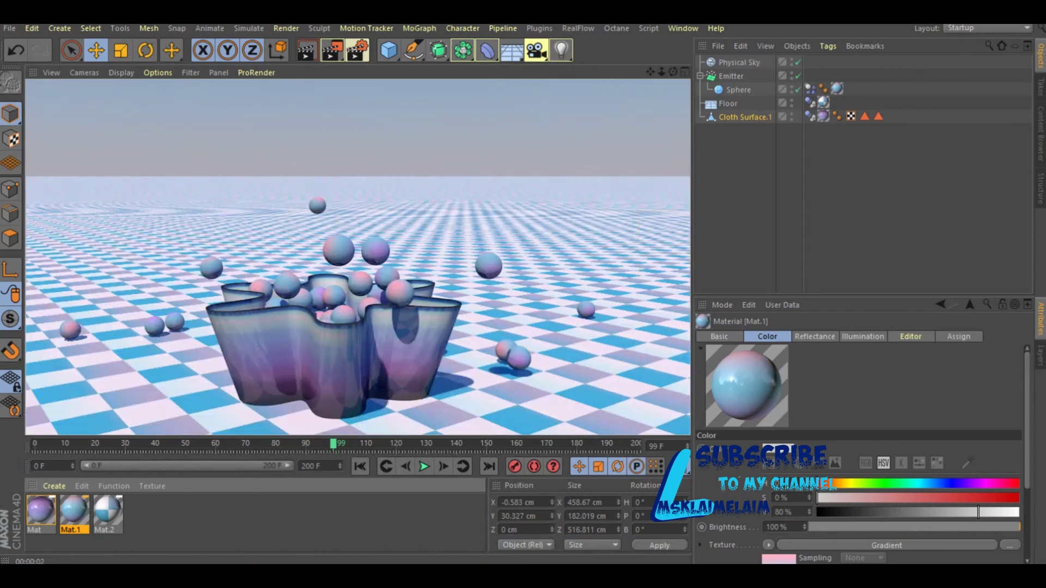
click(424, 466)
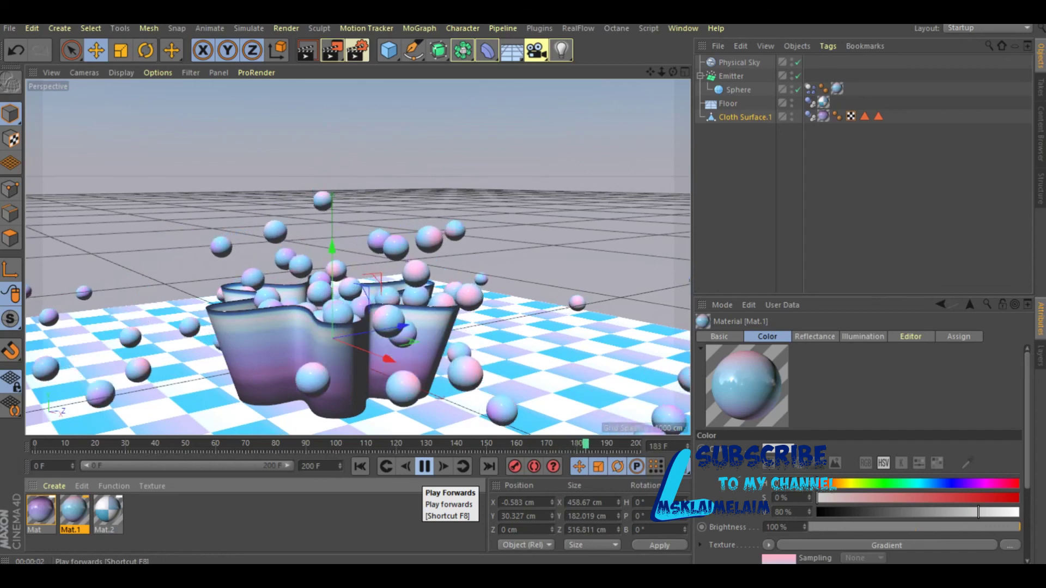
click(424, 466)
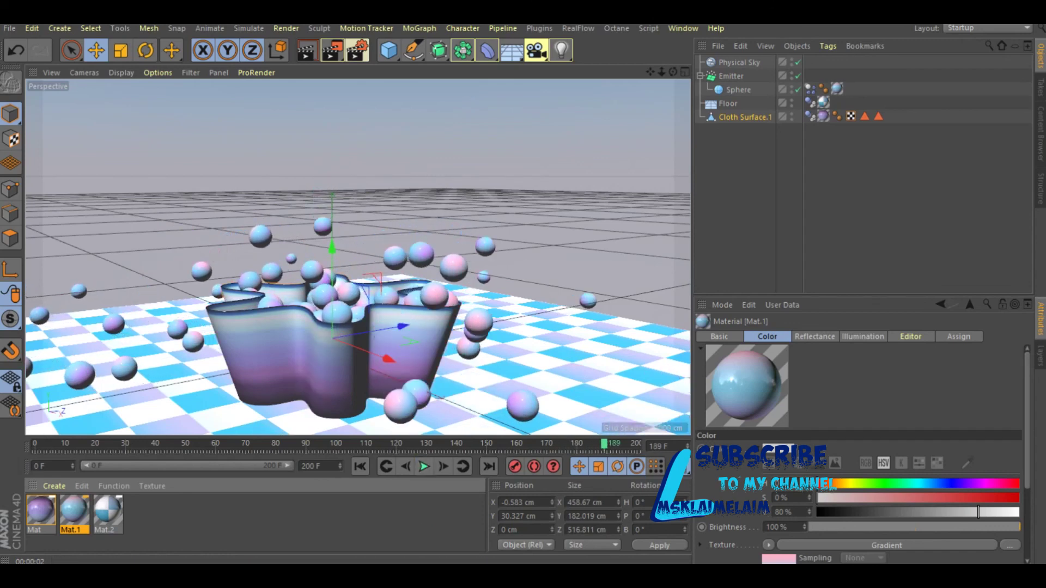